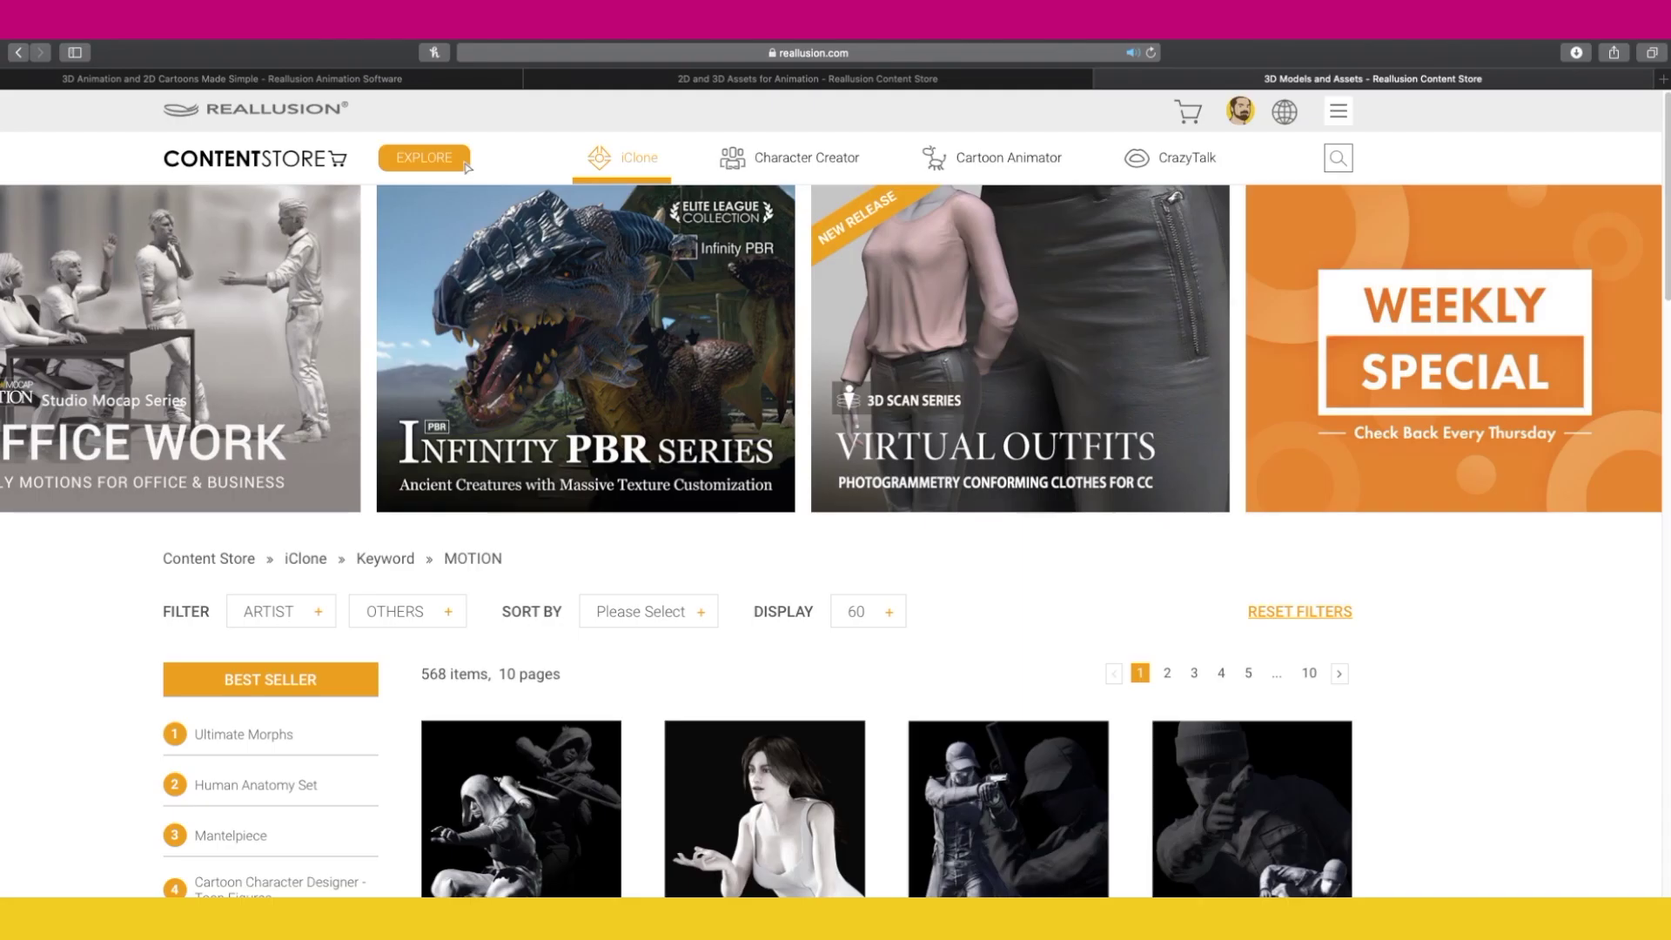
# Step: Browse the iClone motion packs listed in the Reallusion Content Store
pyautogui.scroll(-8, 467, 167)
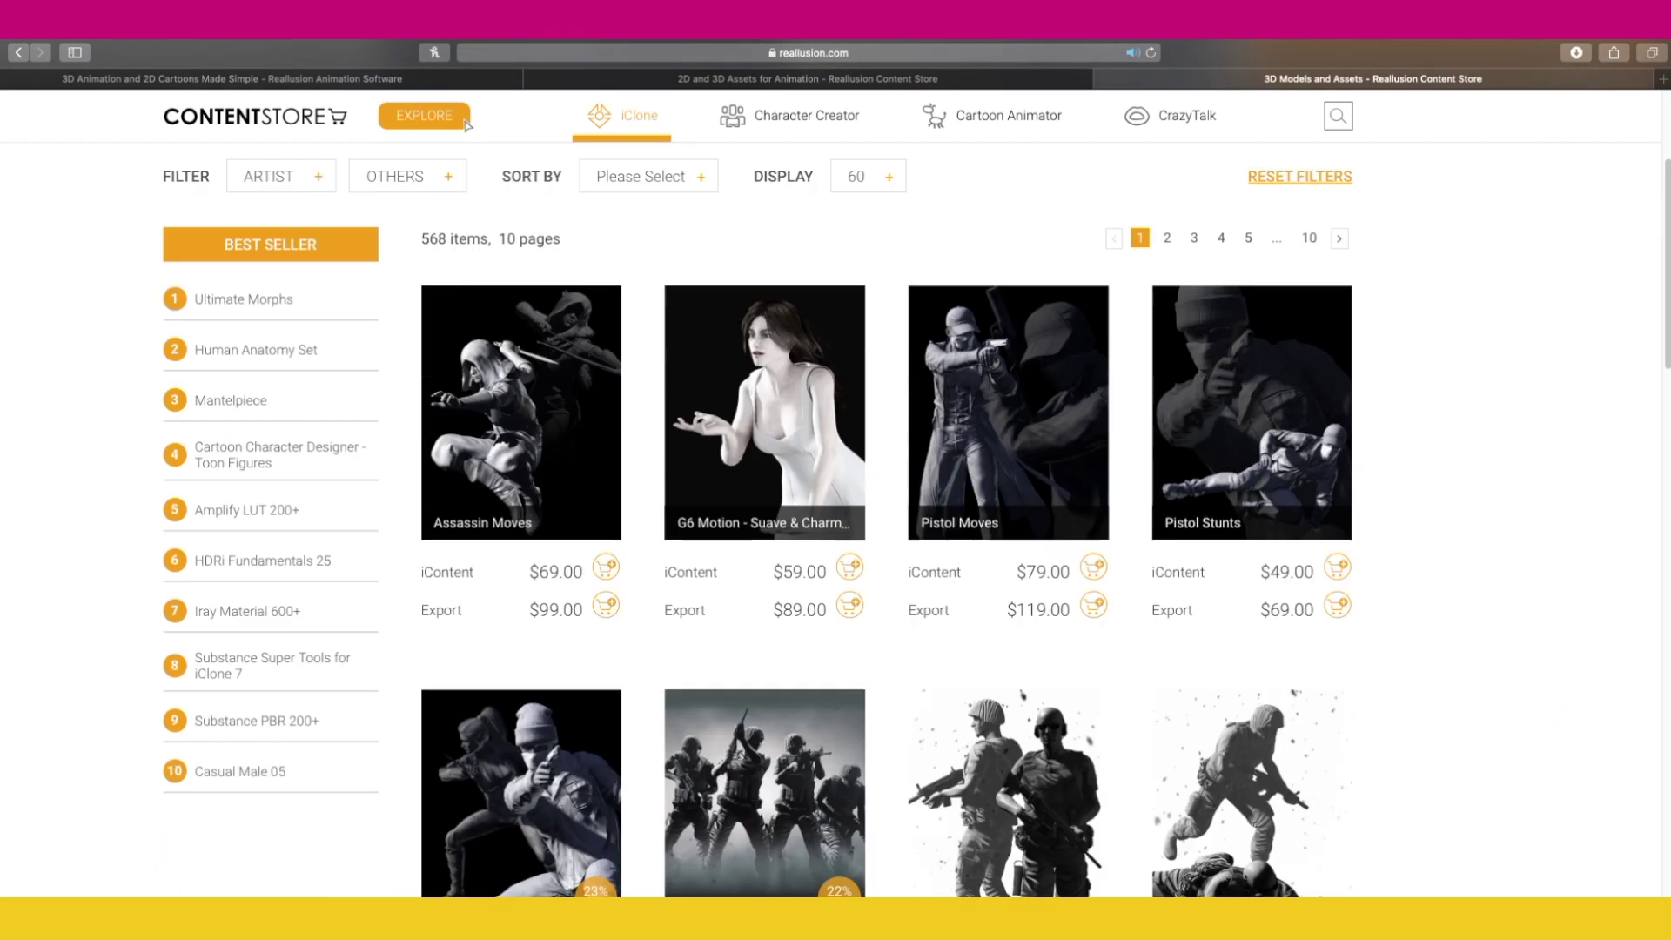
pyautogui.scroll(-10, 468, 125)
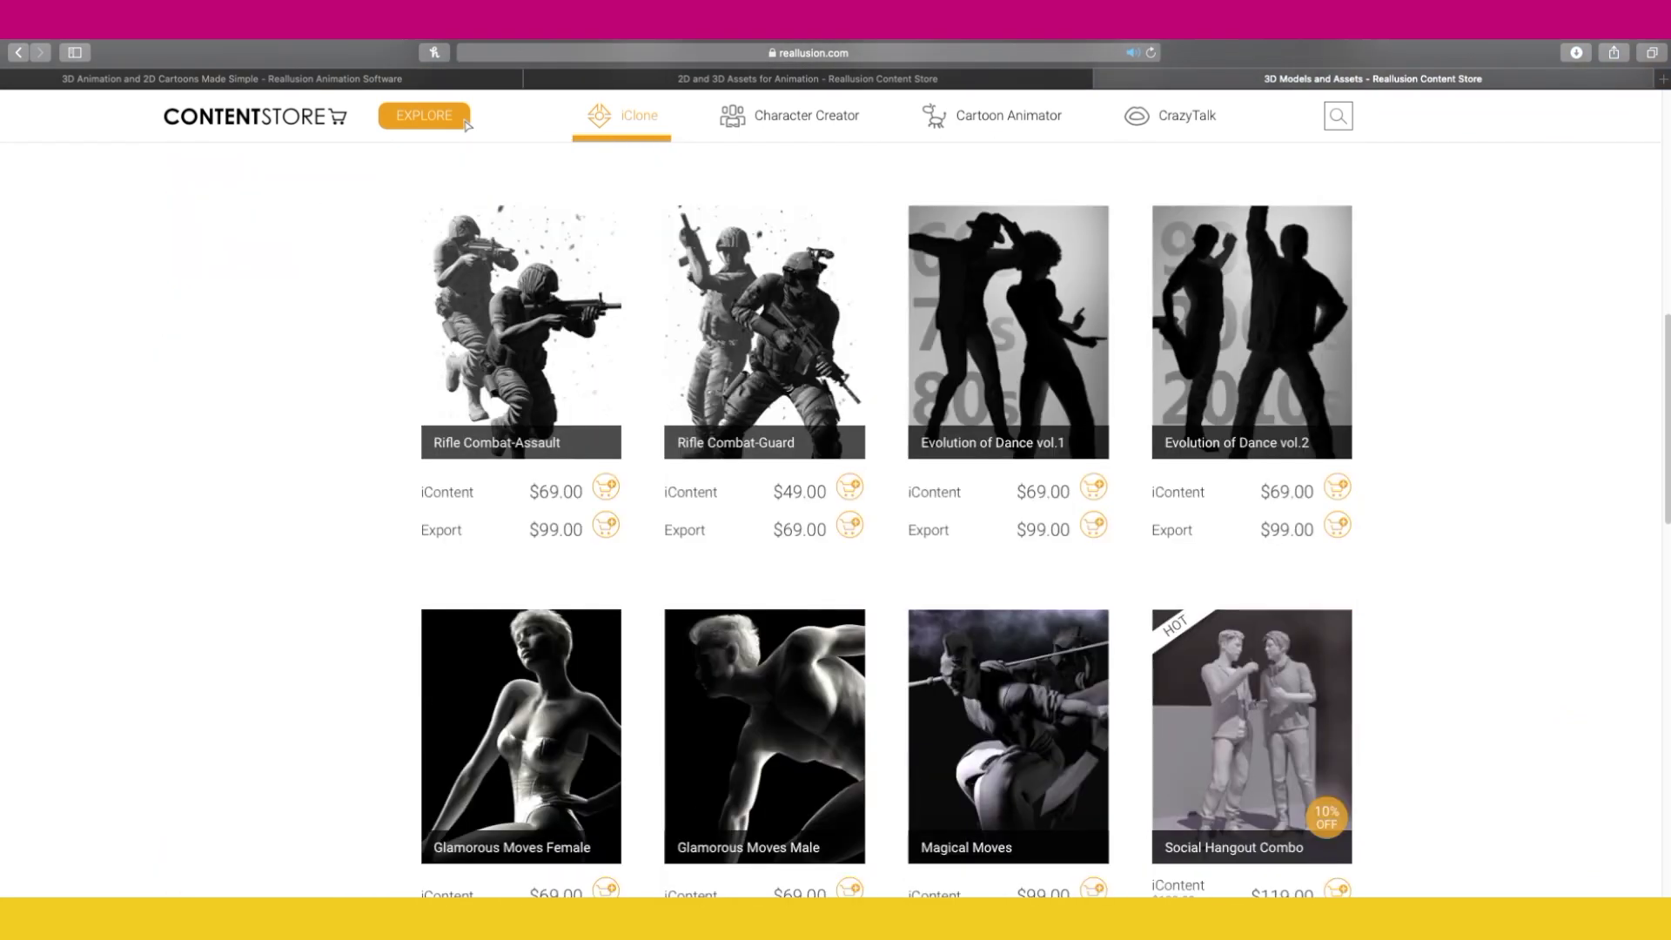
pyautogui.scroll(-8, 467, 124)
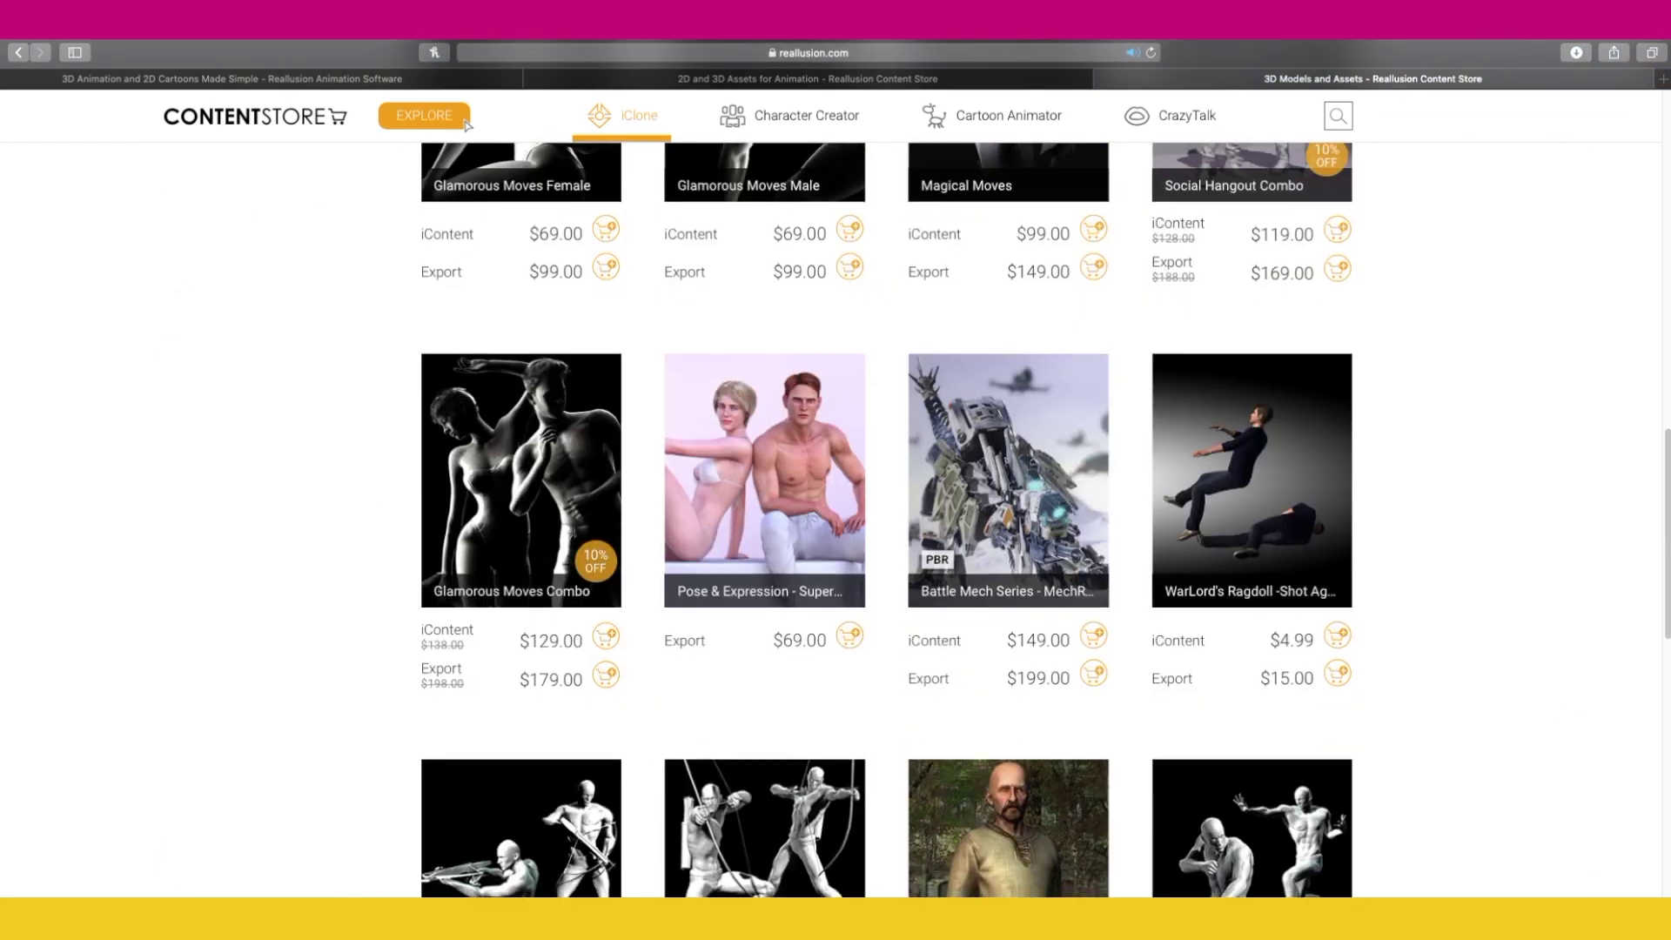
pyautogui.scroll(-10, 468, 124)
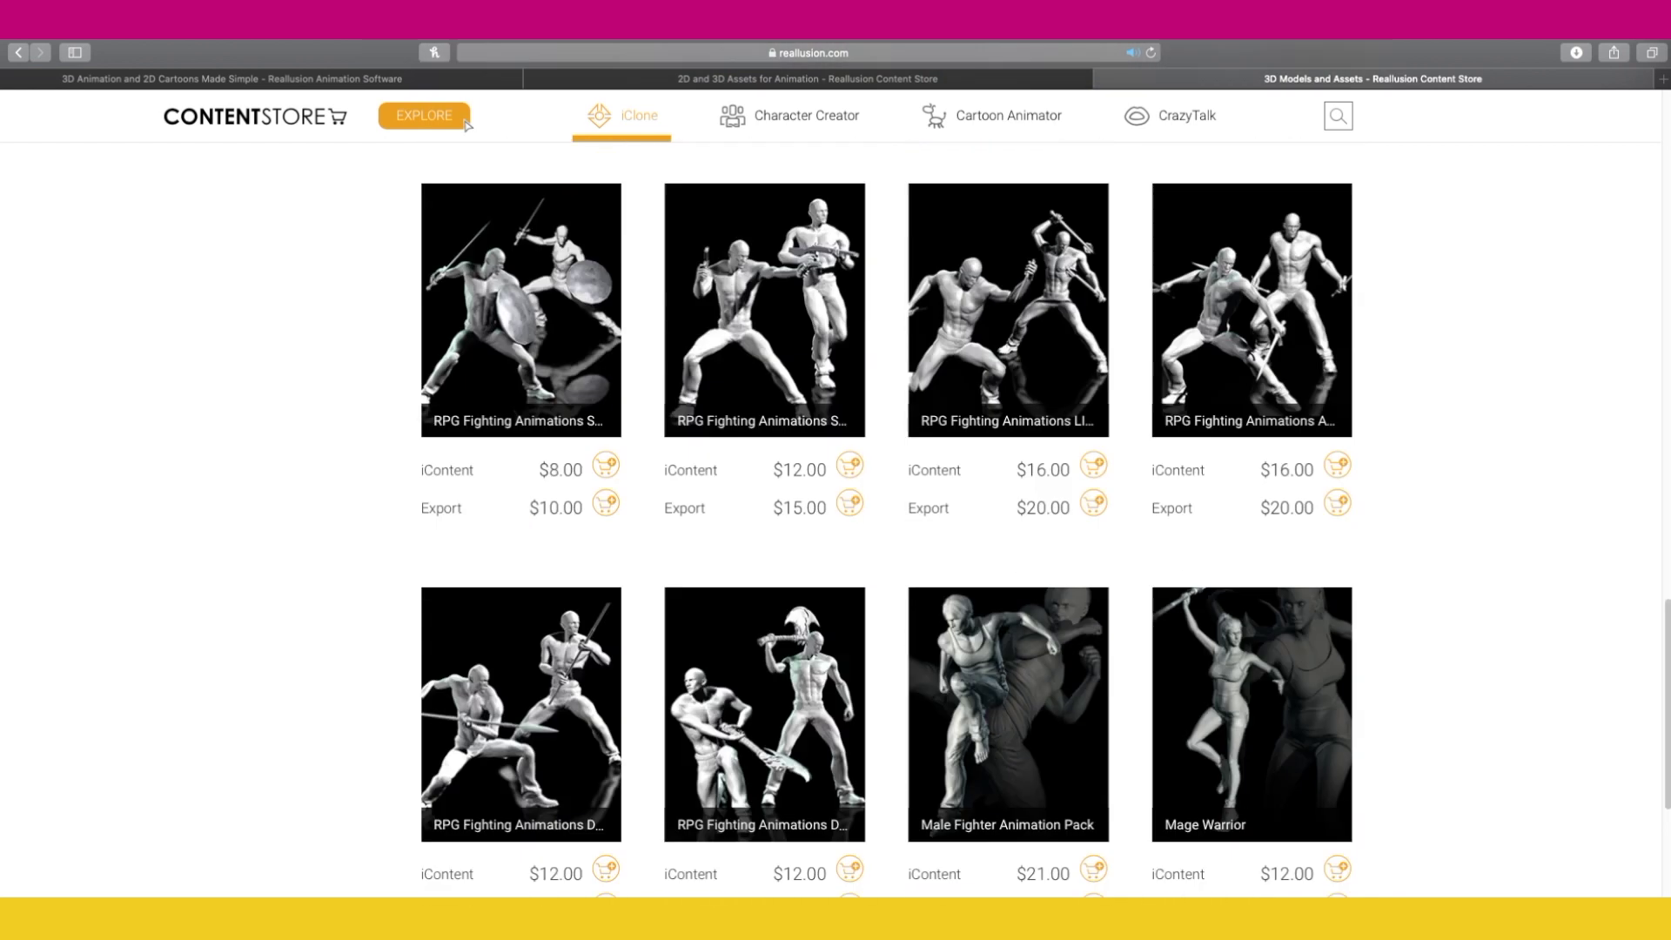
pyautogui.scroll(-6, 467, 124)
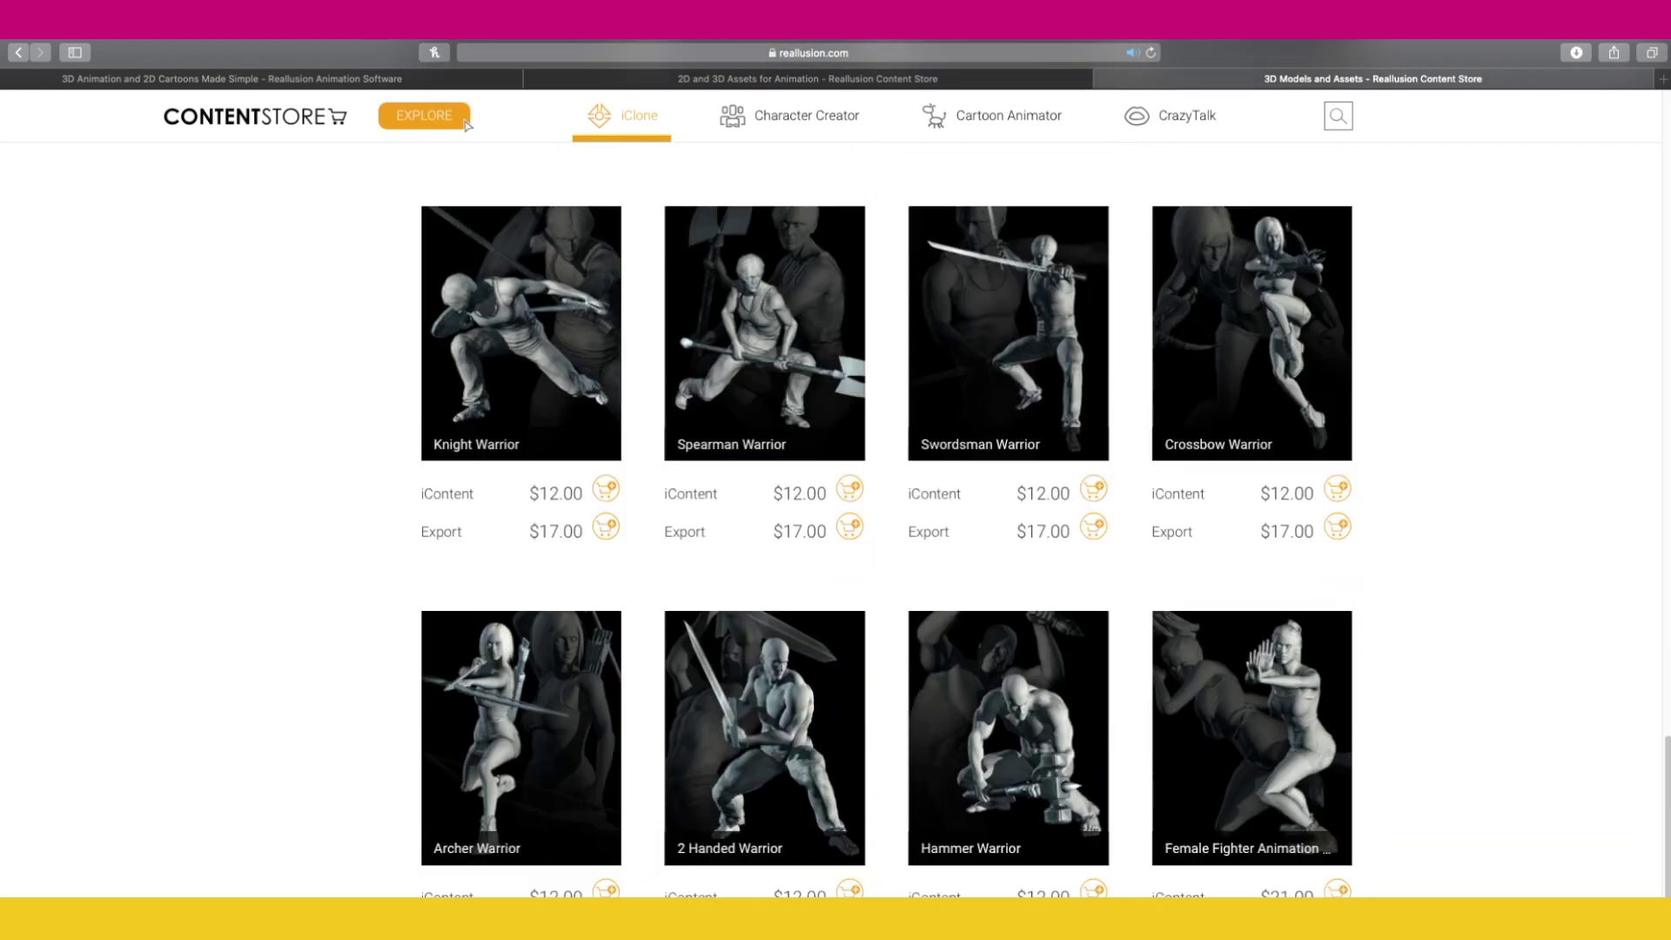
pyautogui.scroll(-10, 468, 125)
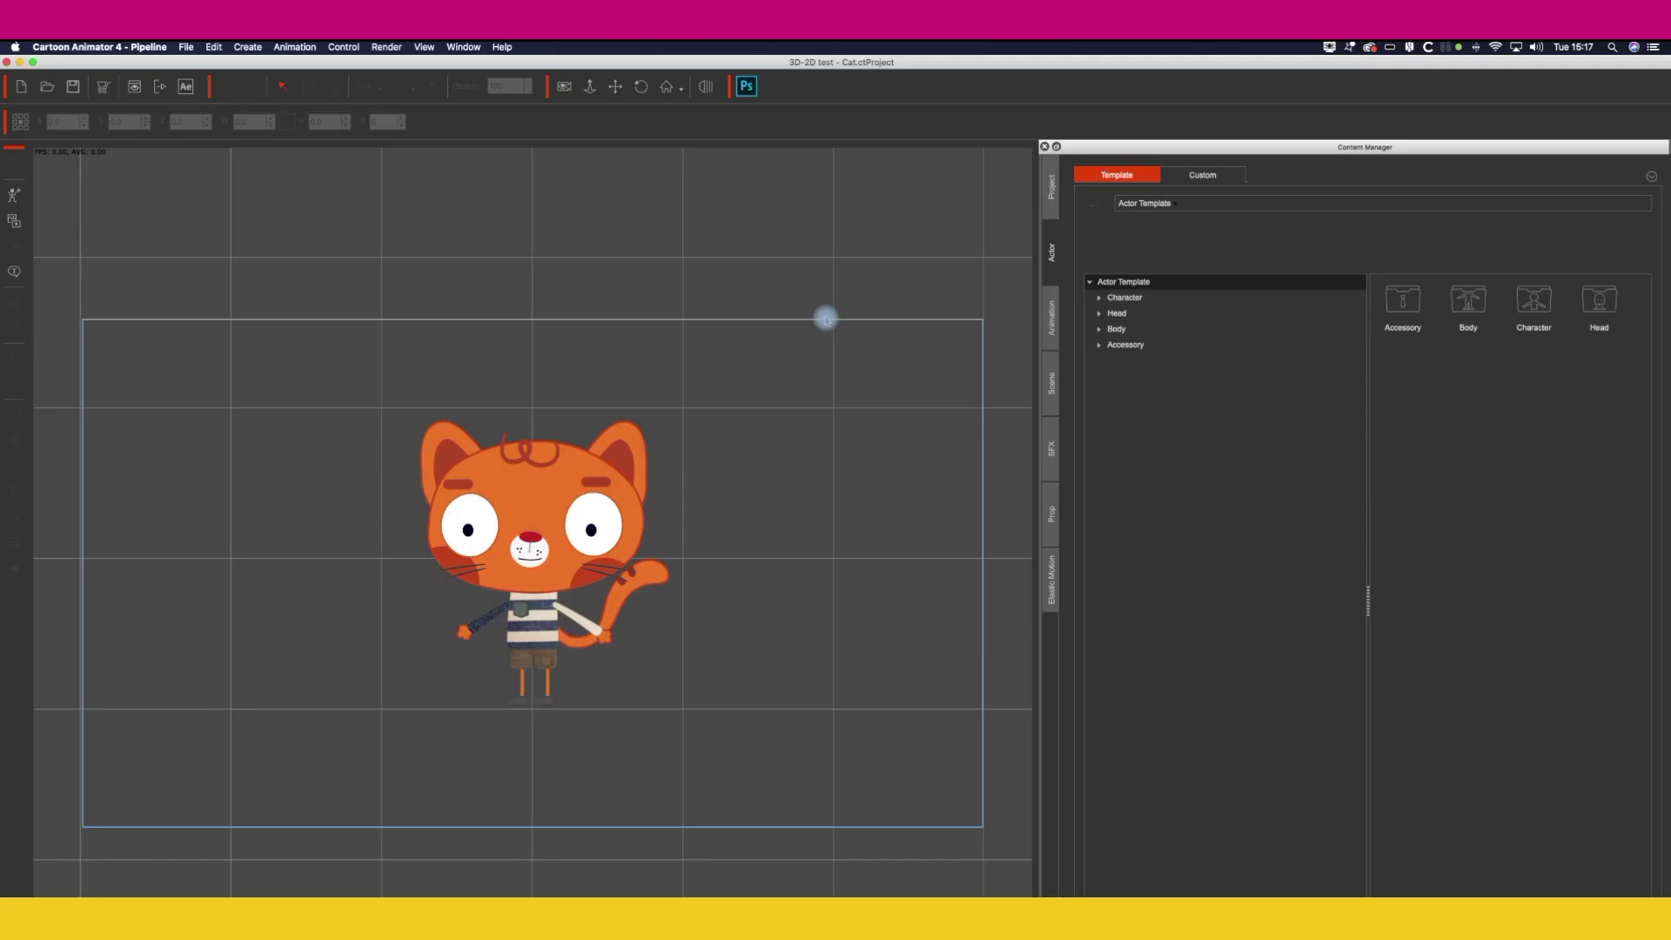
# Step: Apply the 3 jumps motion from the 3D motion iClone files to the cat and place the import dialog beside the character
pyautogui.click(1051, 311)
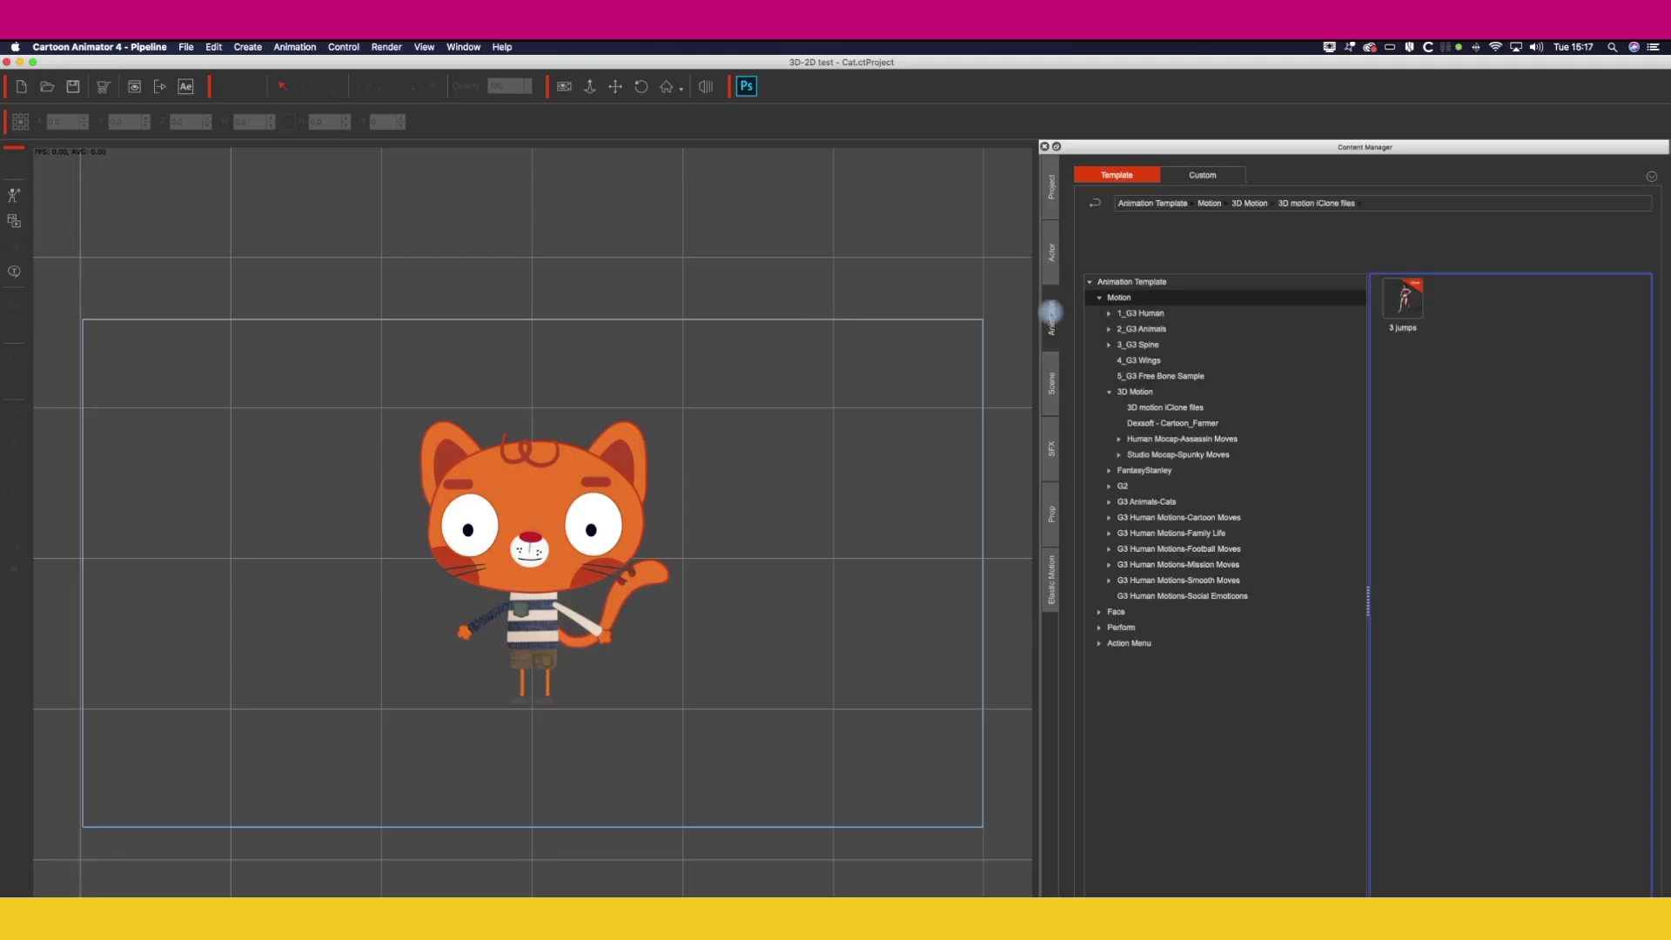
pyautogui.click(1138, 391)
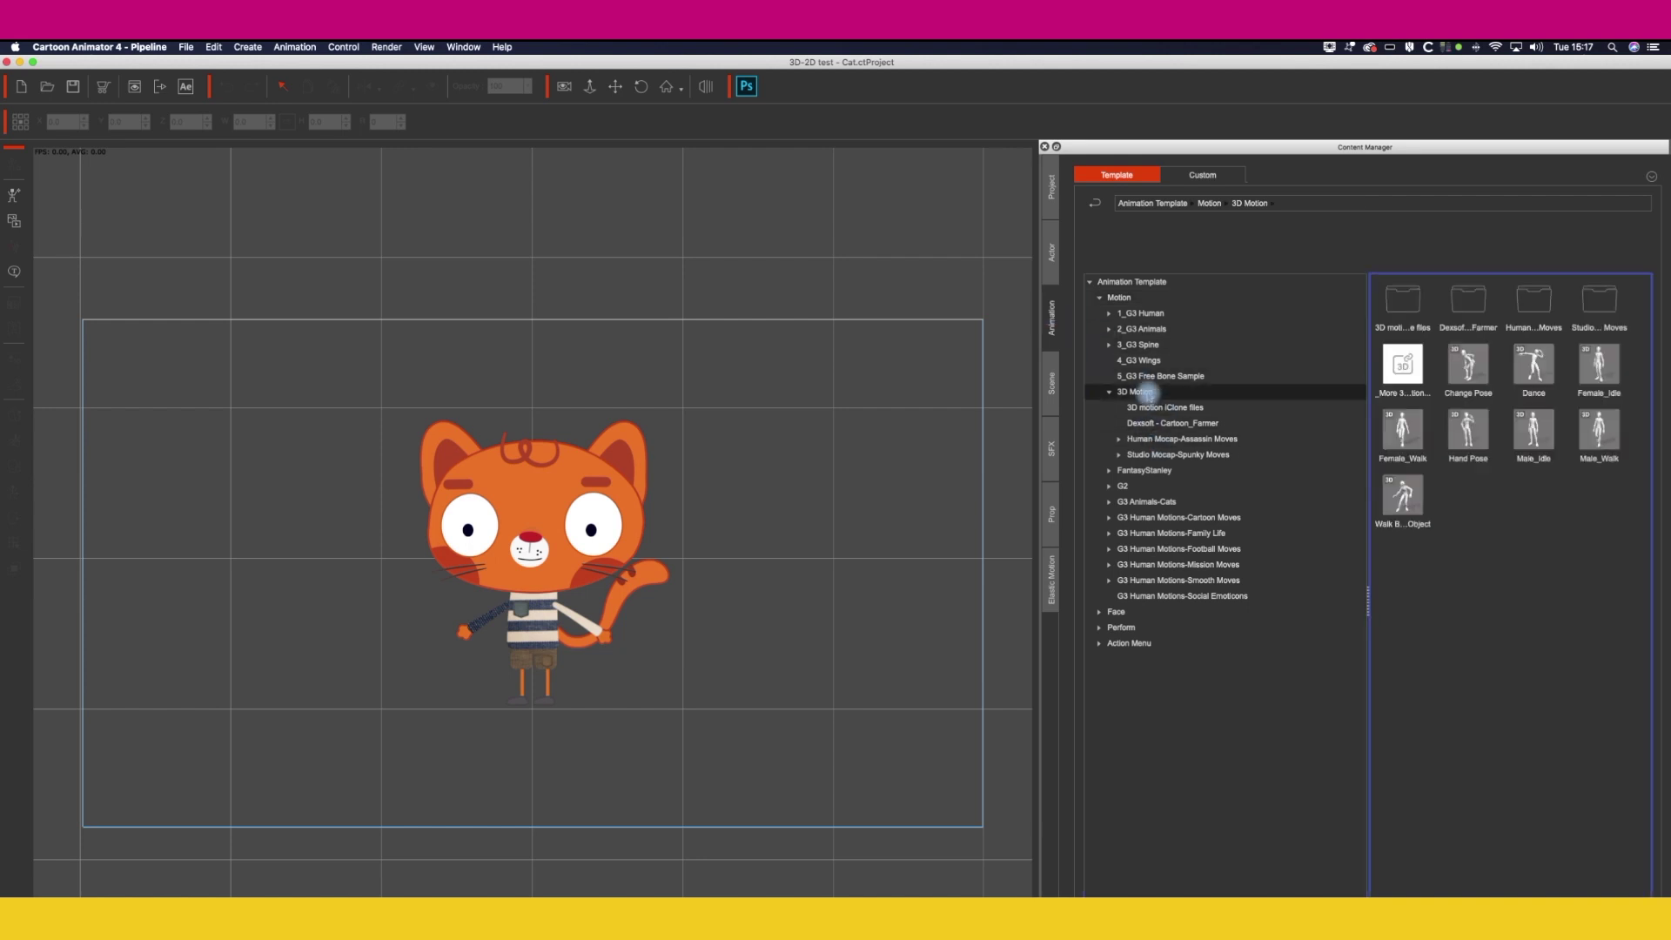
pyautogui.click(1191, 407)
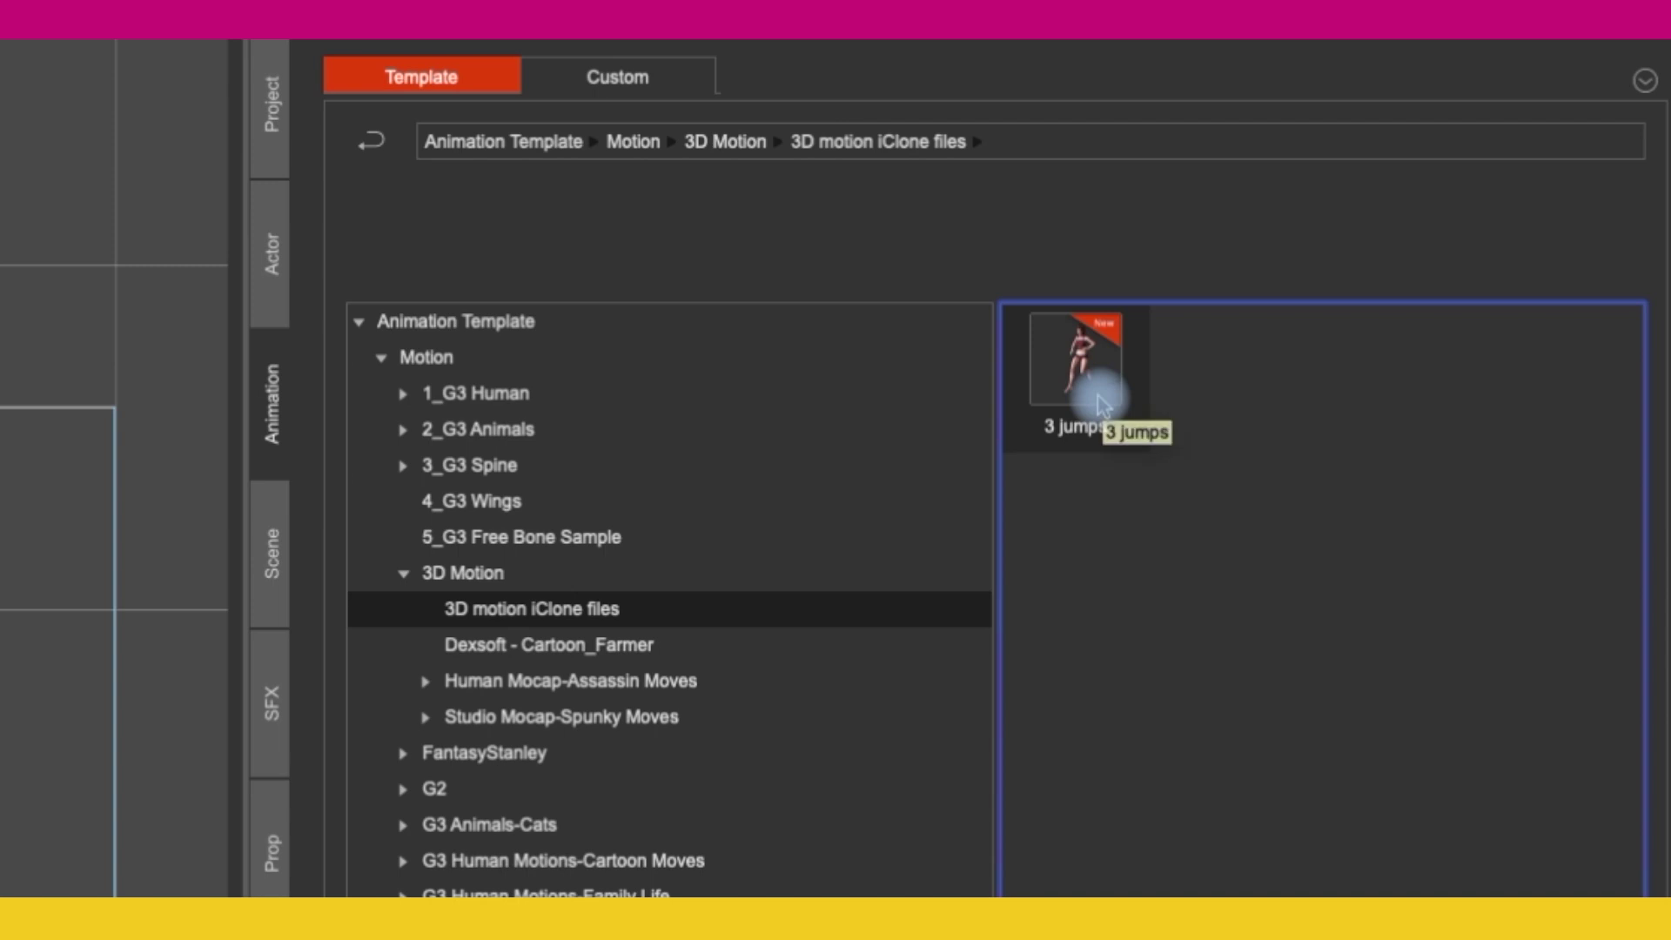
pyautogui.moveTo(1104, 405); pyautogui.dragTo(0, 920)
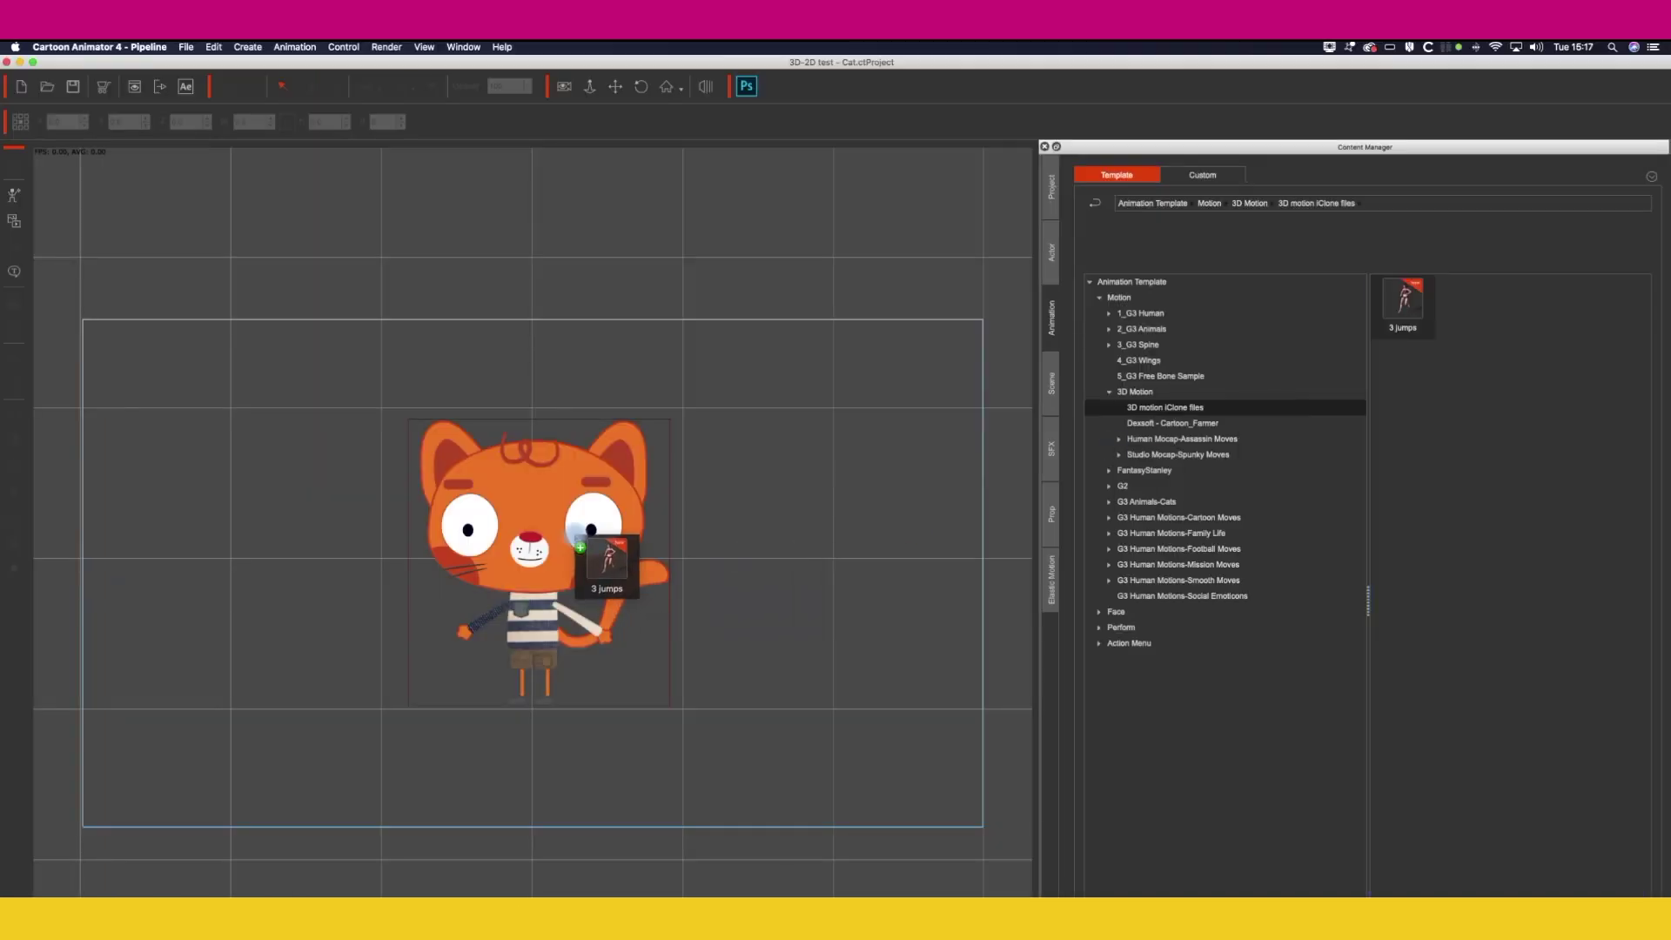
pyautogui.moveTo(578, 543); pyautogui.dragTo(576, 540)
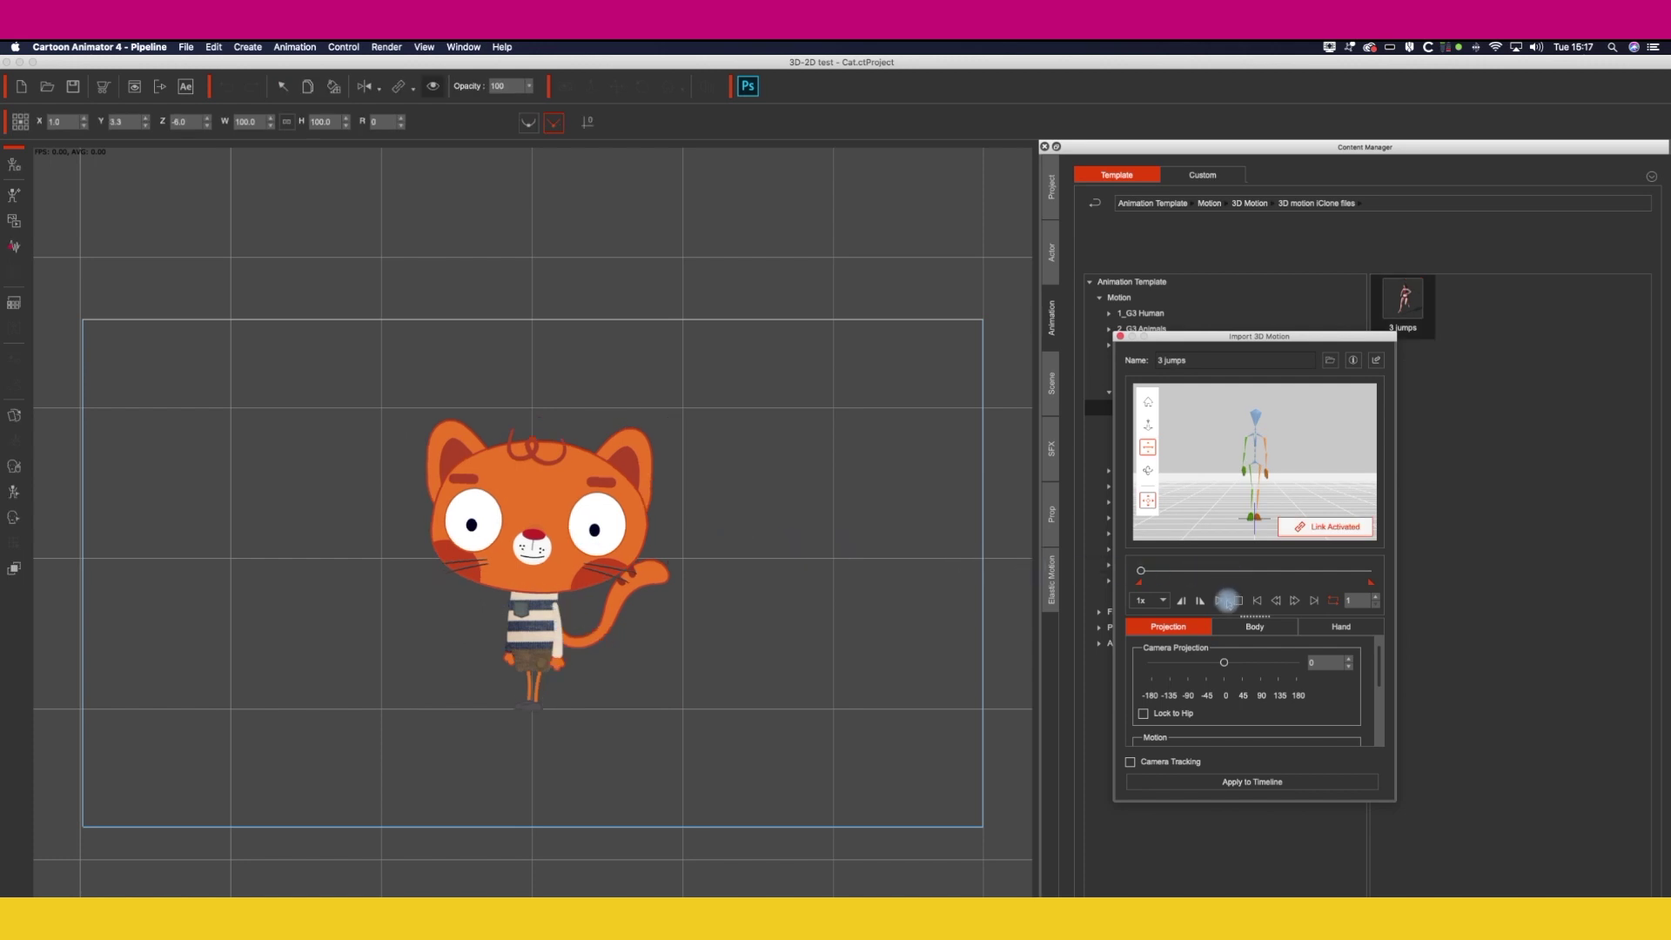
pyautogui.moveTo(1195, 337); pyautogui.dragTo(818, 326)
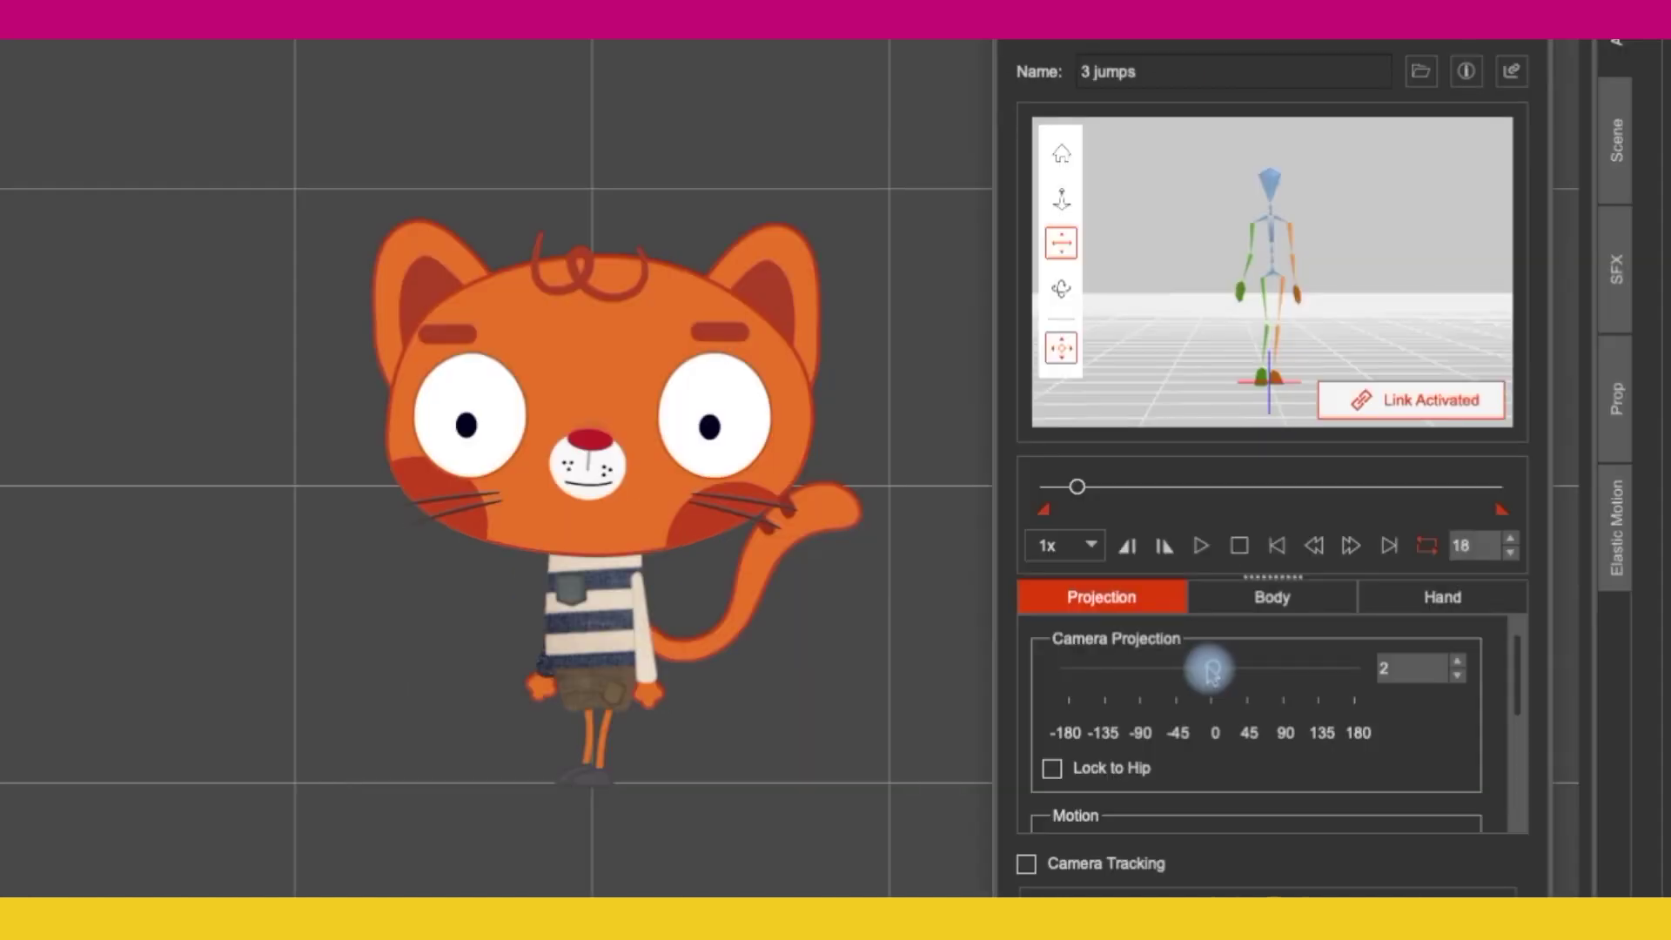
# Step: Set the 3D motion's camera projection to -72 and preview the result on the cat
pyautogui.moveTo(845, 651); pyautogui.dragTo(828, 654)
pyautogui.moveTo(1174, 671); pyautogui.dragTo(1154, 676)
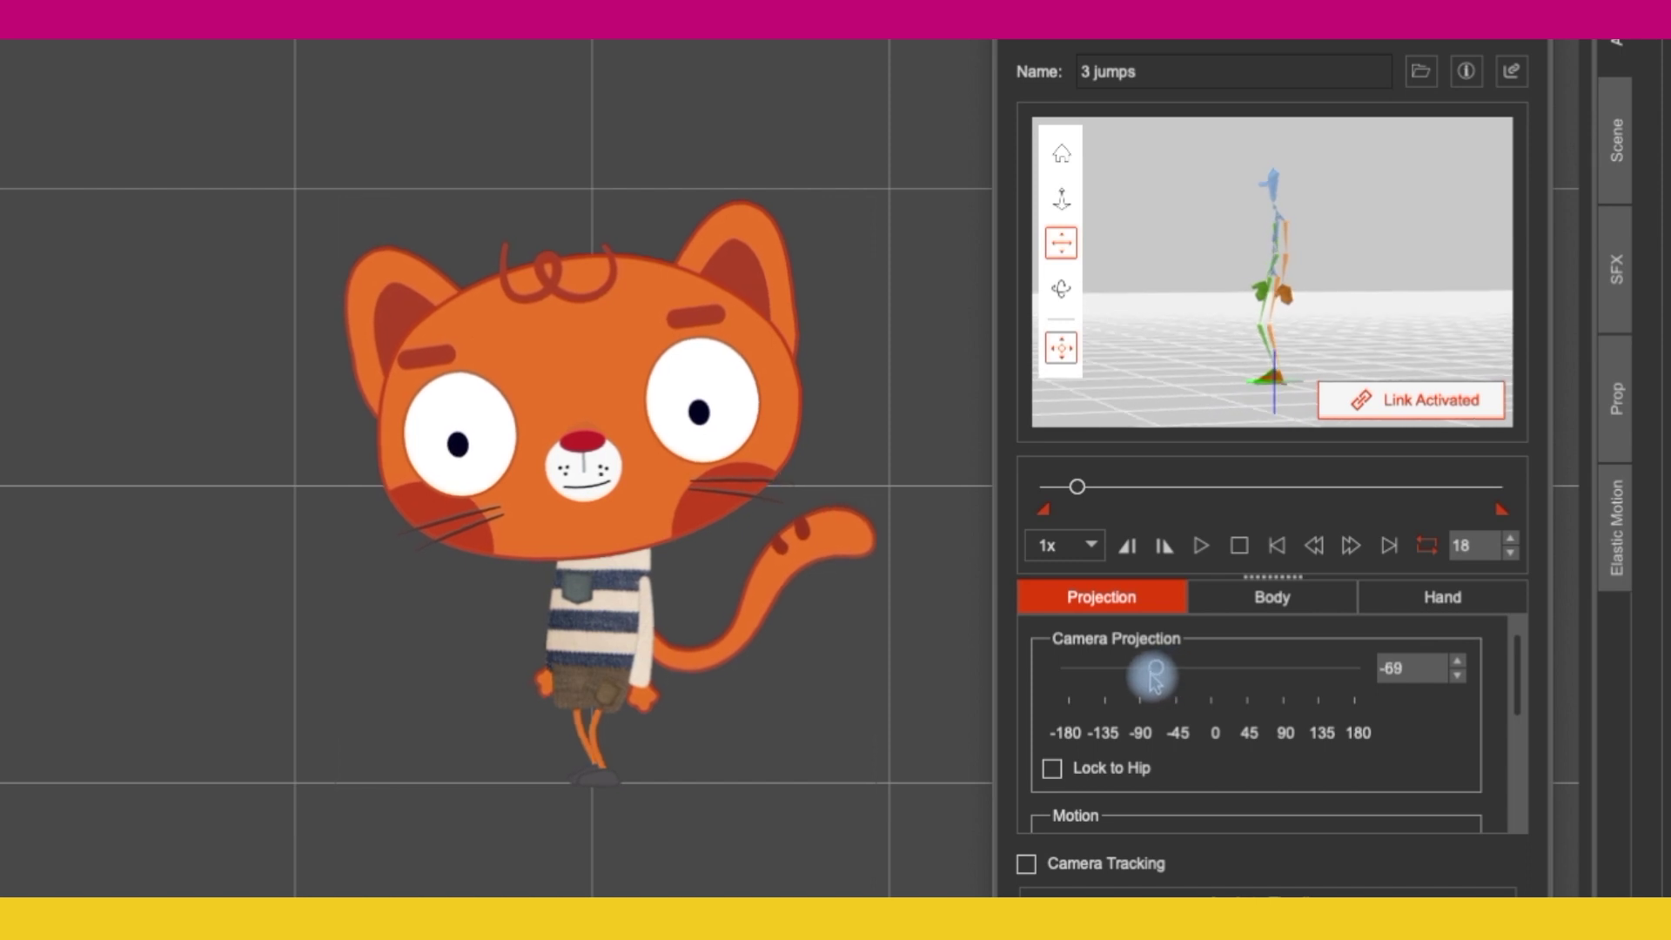
pyautogui.click(1201, 549)
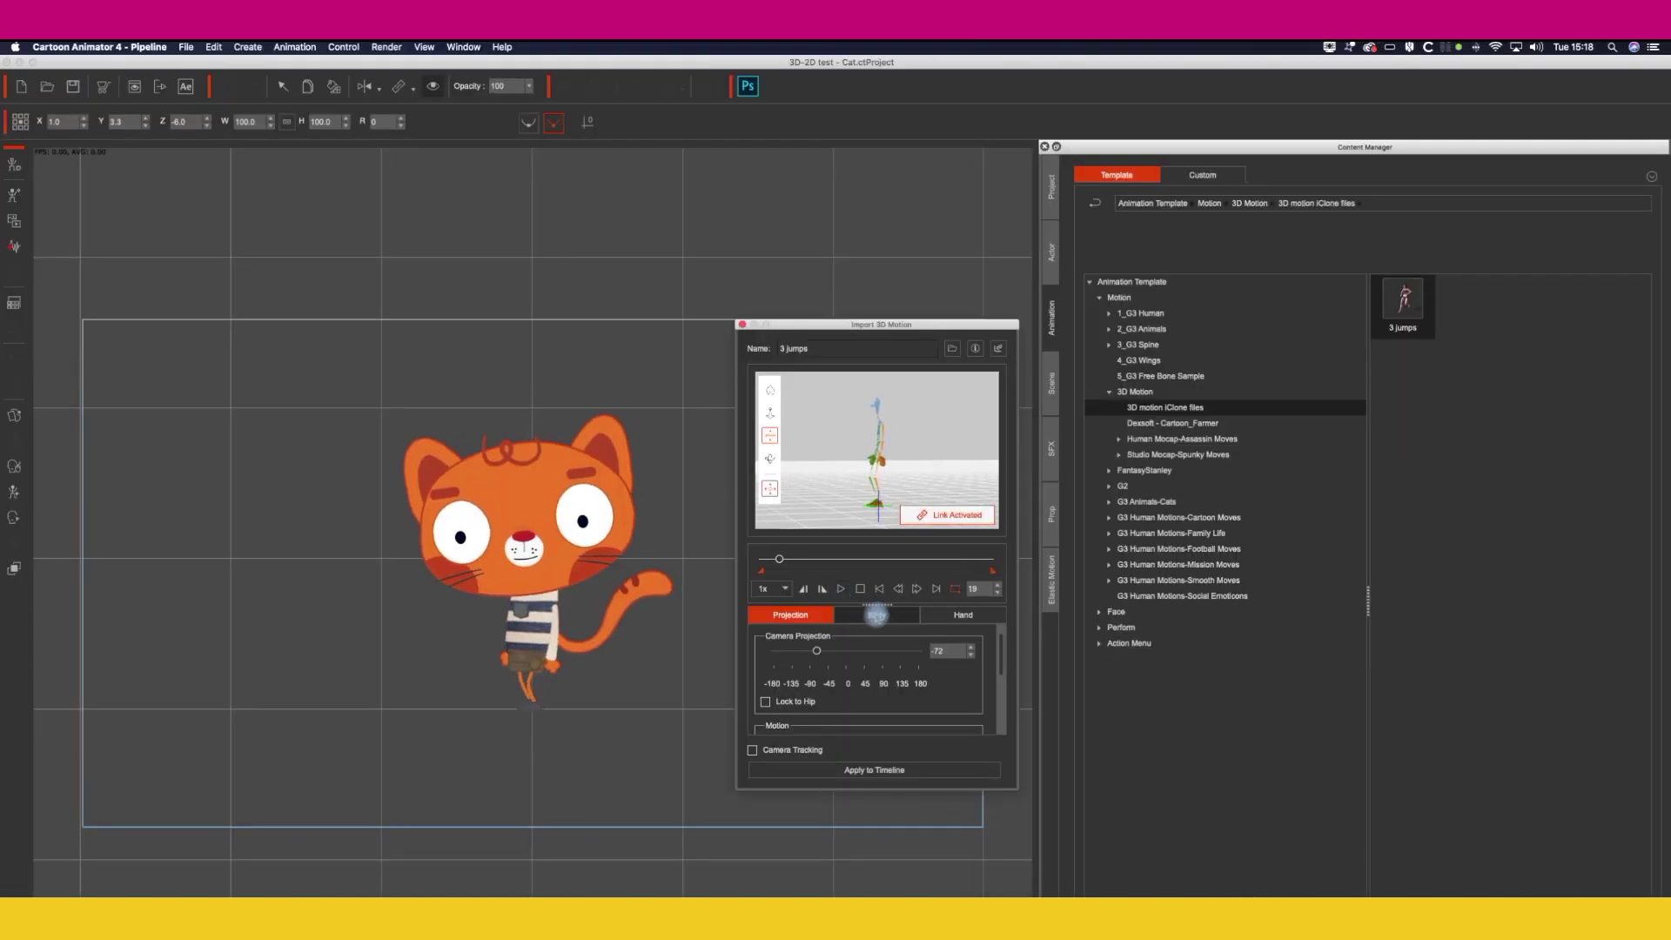
# Step: Set the body motion offsets to 6 for the neck and 4 for the torso
pyautogui.click(877, 616)
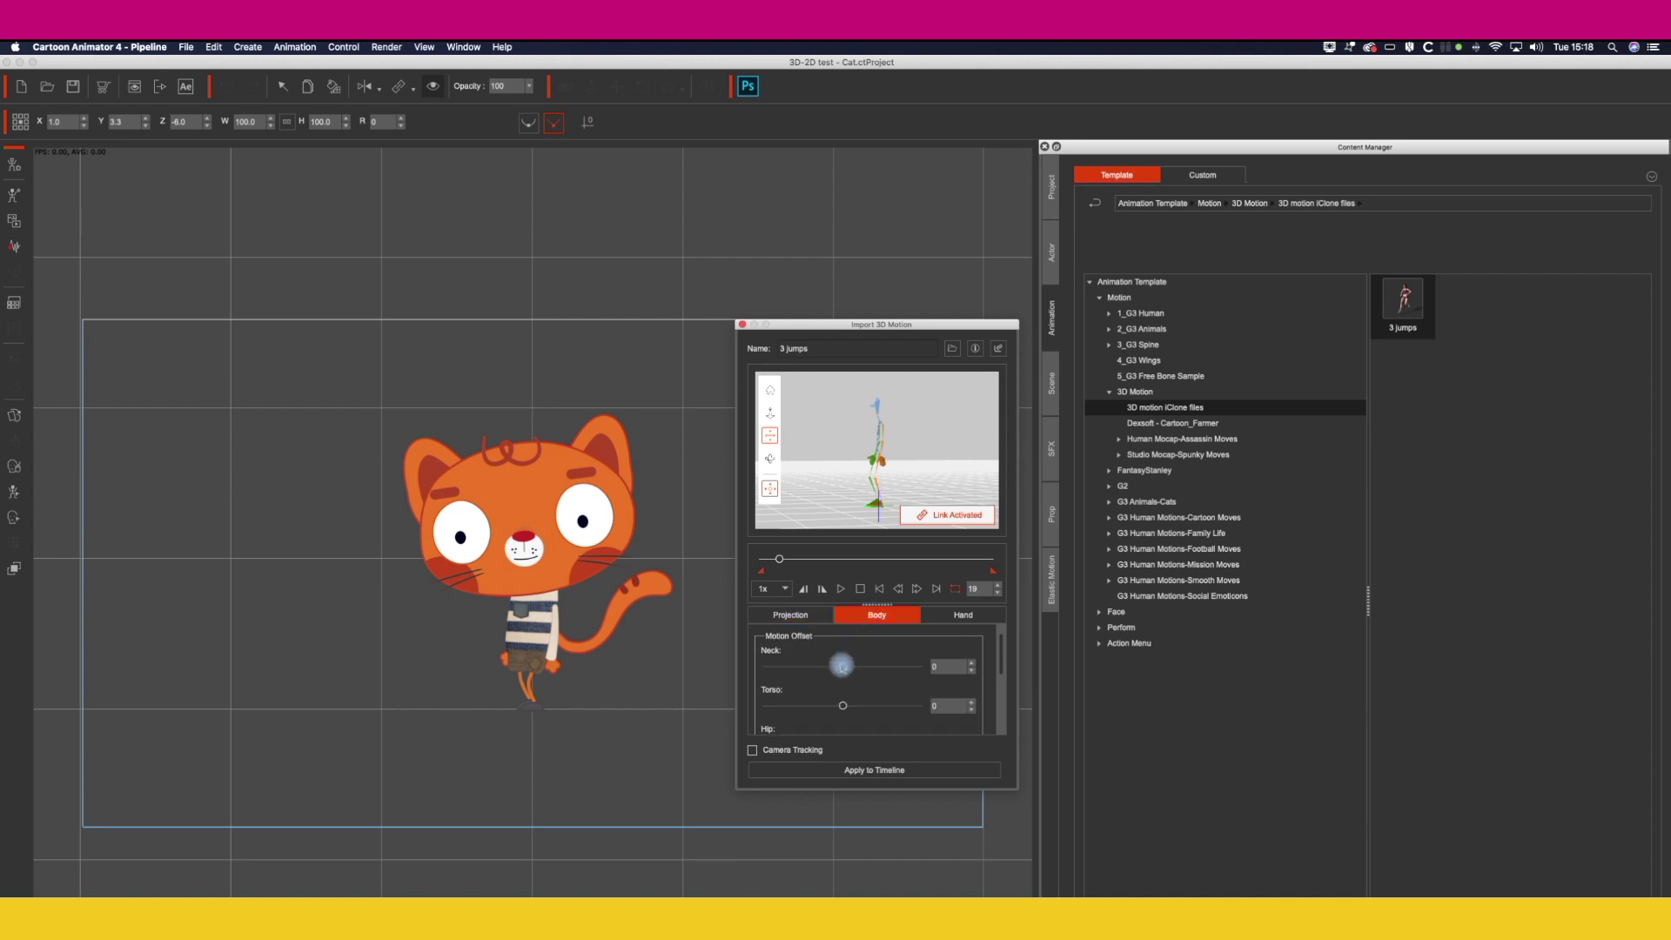
pyautogui.moveTo(840, 666); pyautogui.dragTo(848, 663)
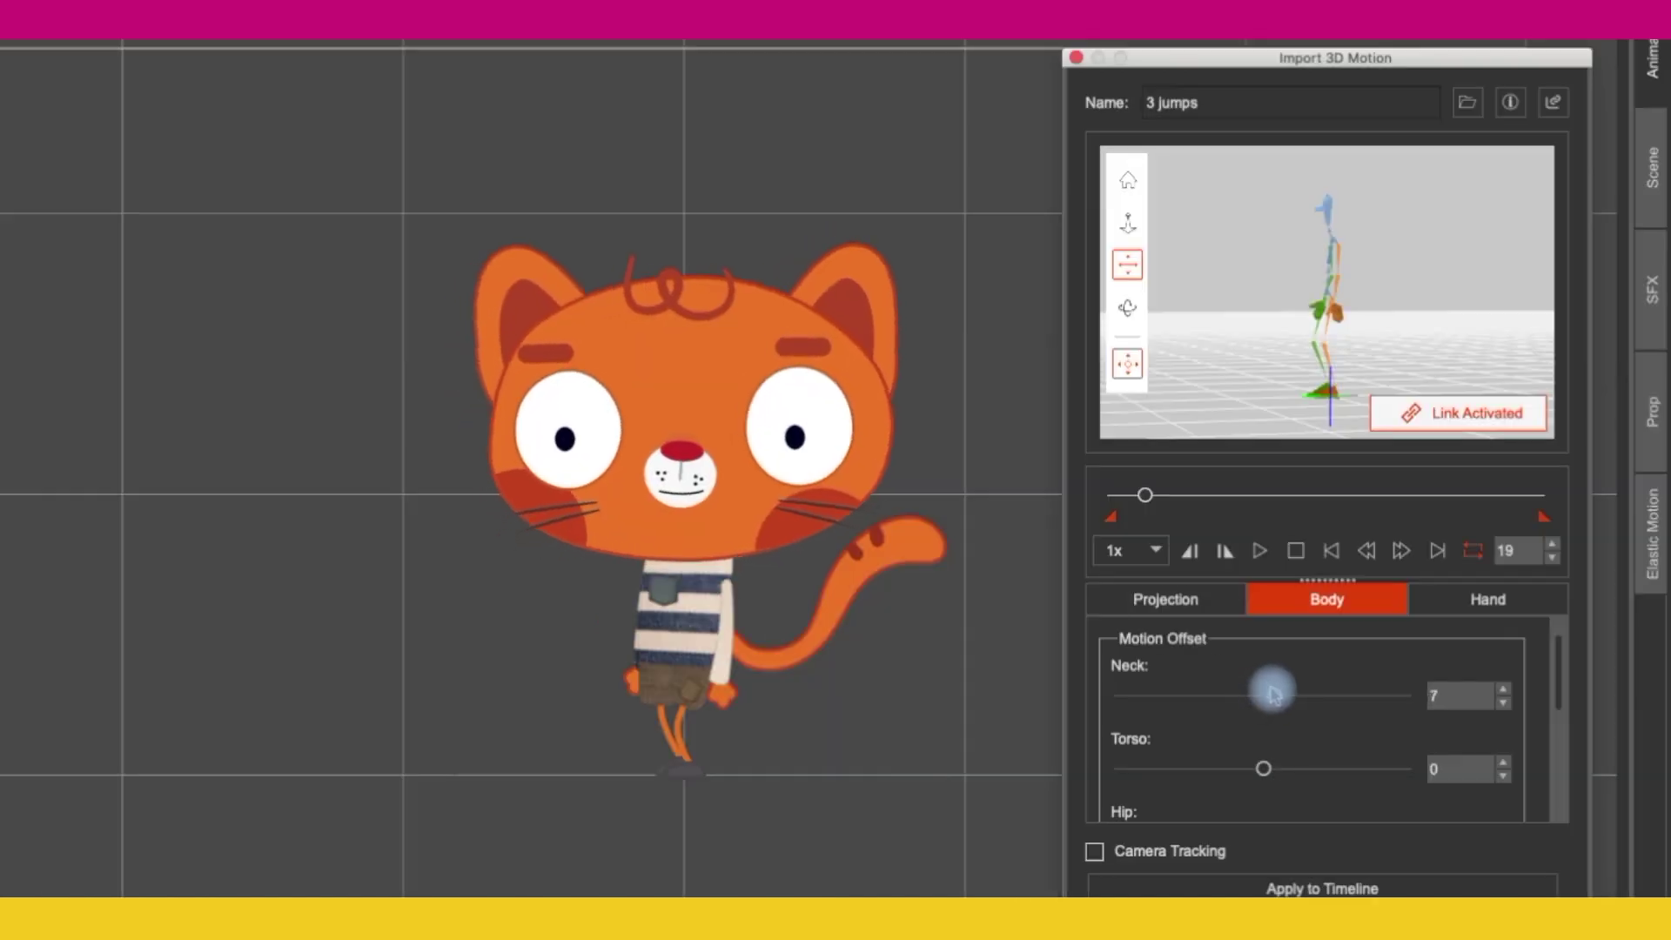
pyautogui.moveTo(1271, 692); pyautogui.dragTo(1275, 694)
pyautogui.moveTo(1264, 769); pyautogui.dragTo(1268, 771)
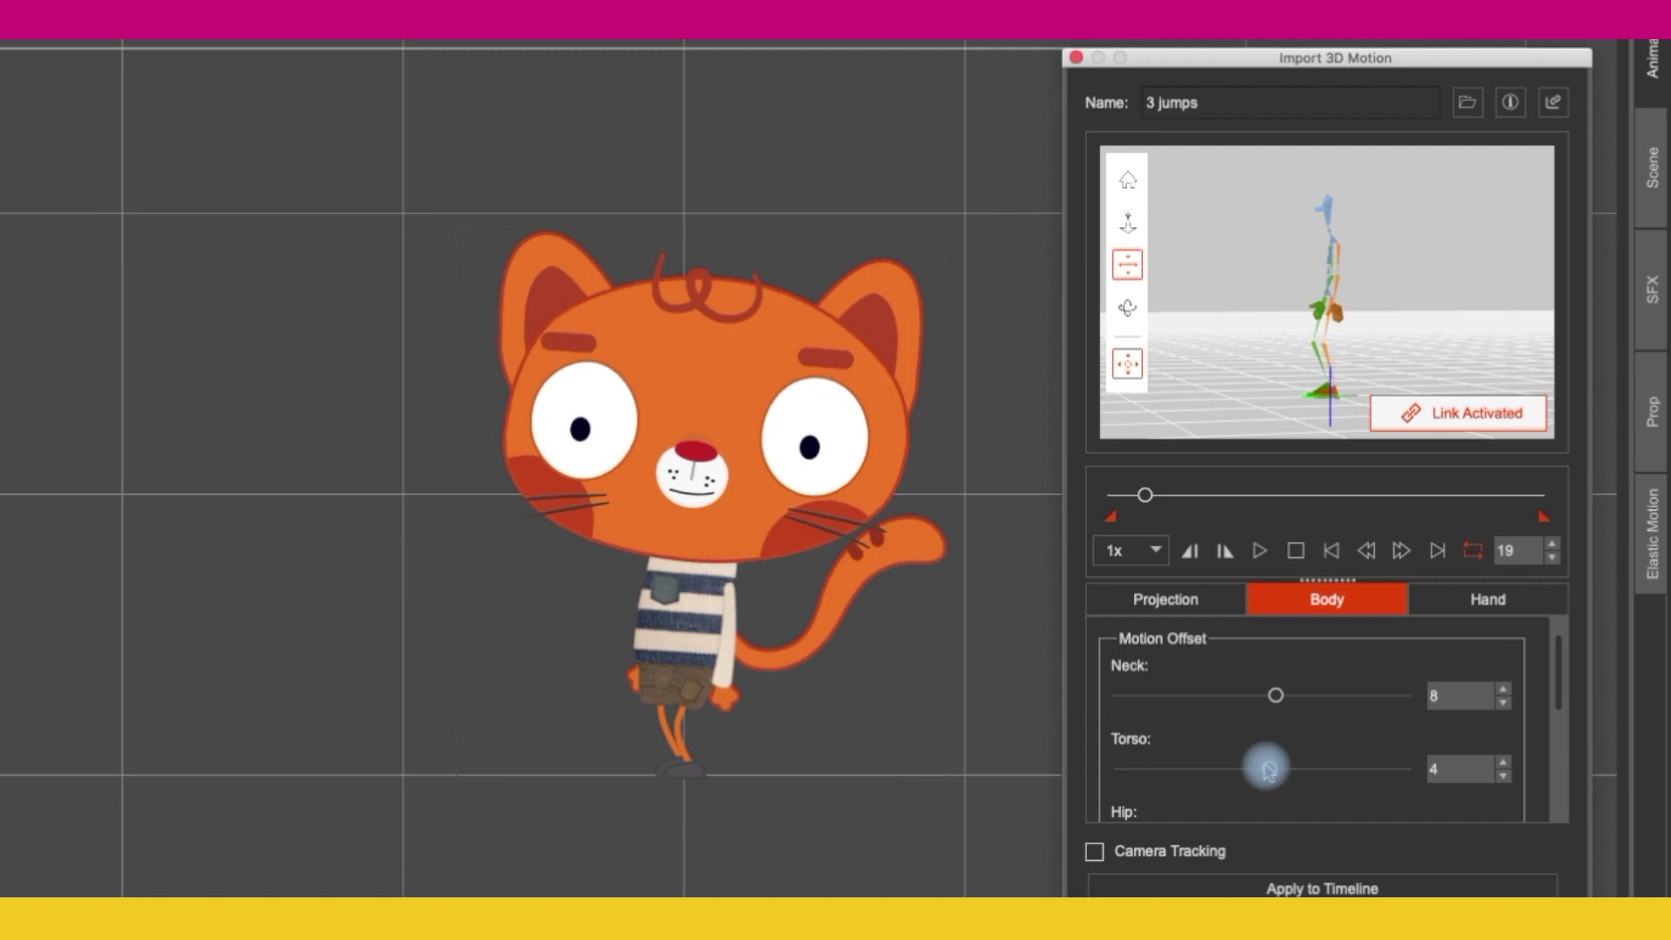
pyautogui.moveTo(1274, 697); pyautogui.dragTo(1271, 694)
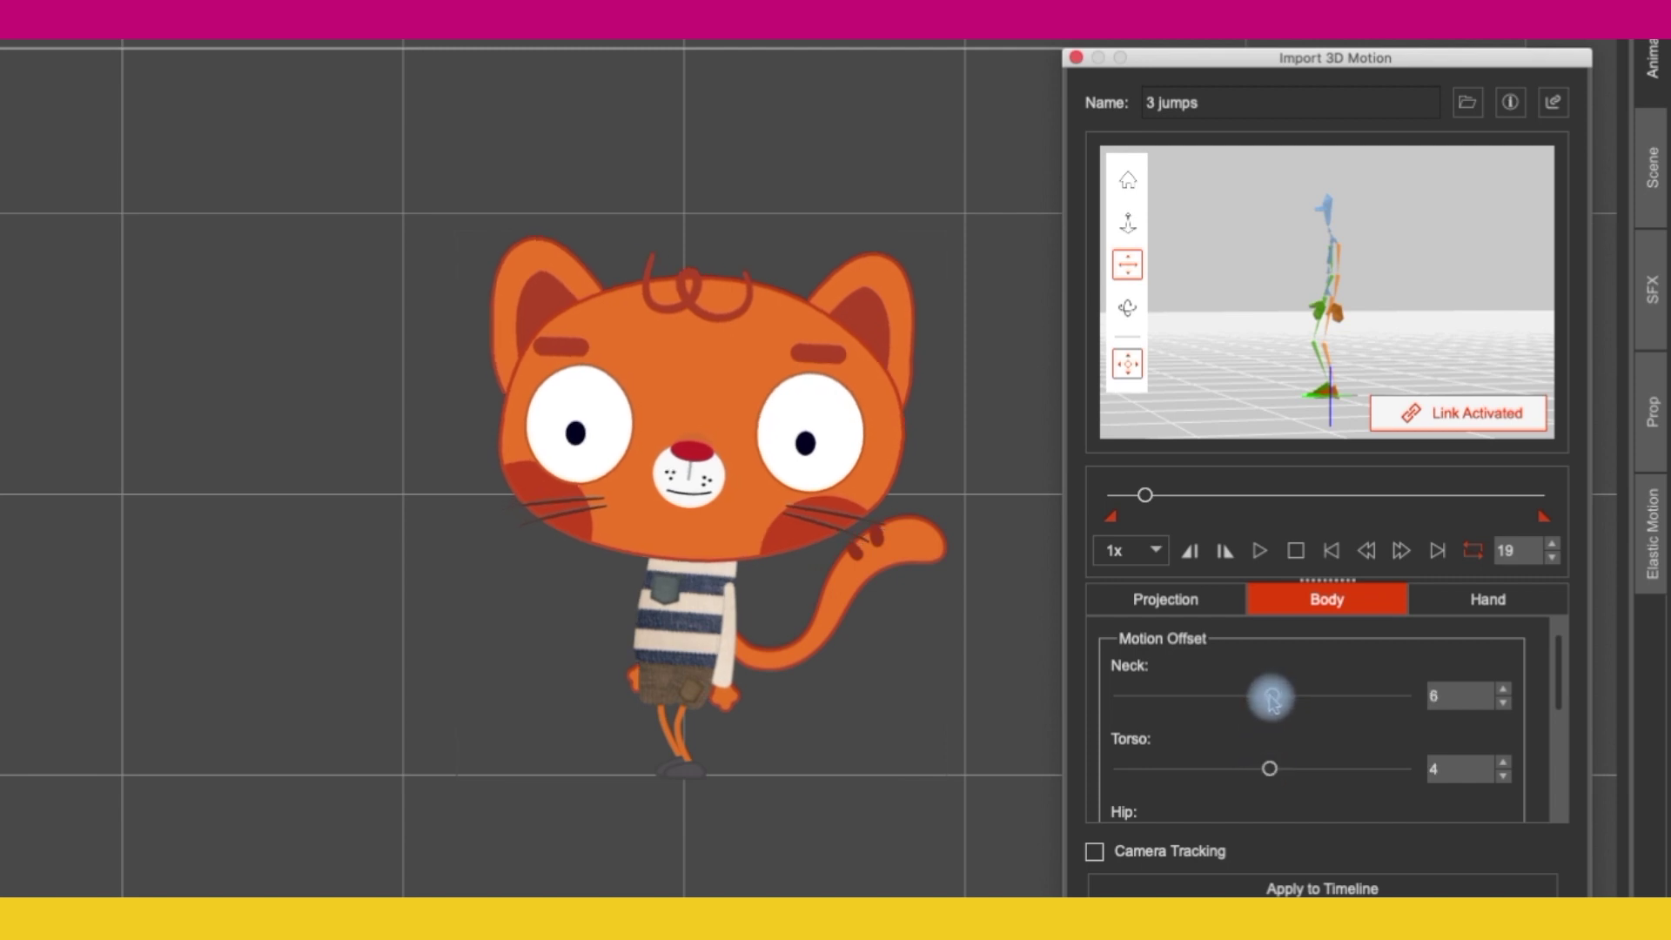
# Step: Play the 3 jumps motion with the new body offsets, pause it and stop the preview
pyautogui.click(1260, 557)
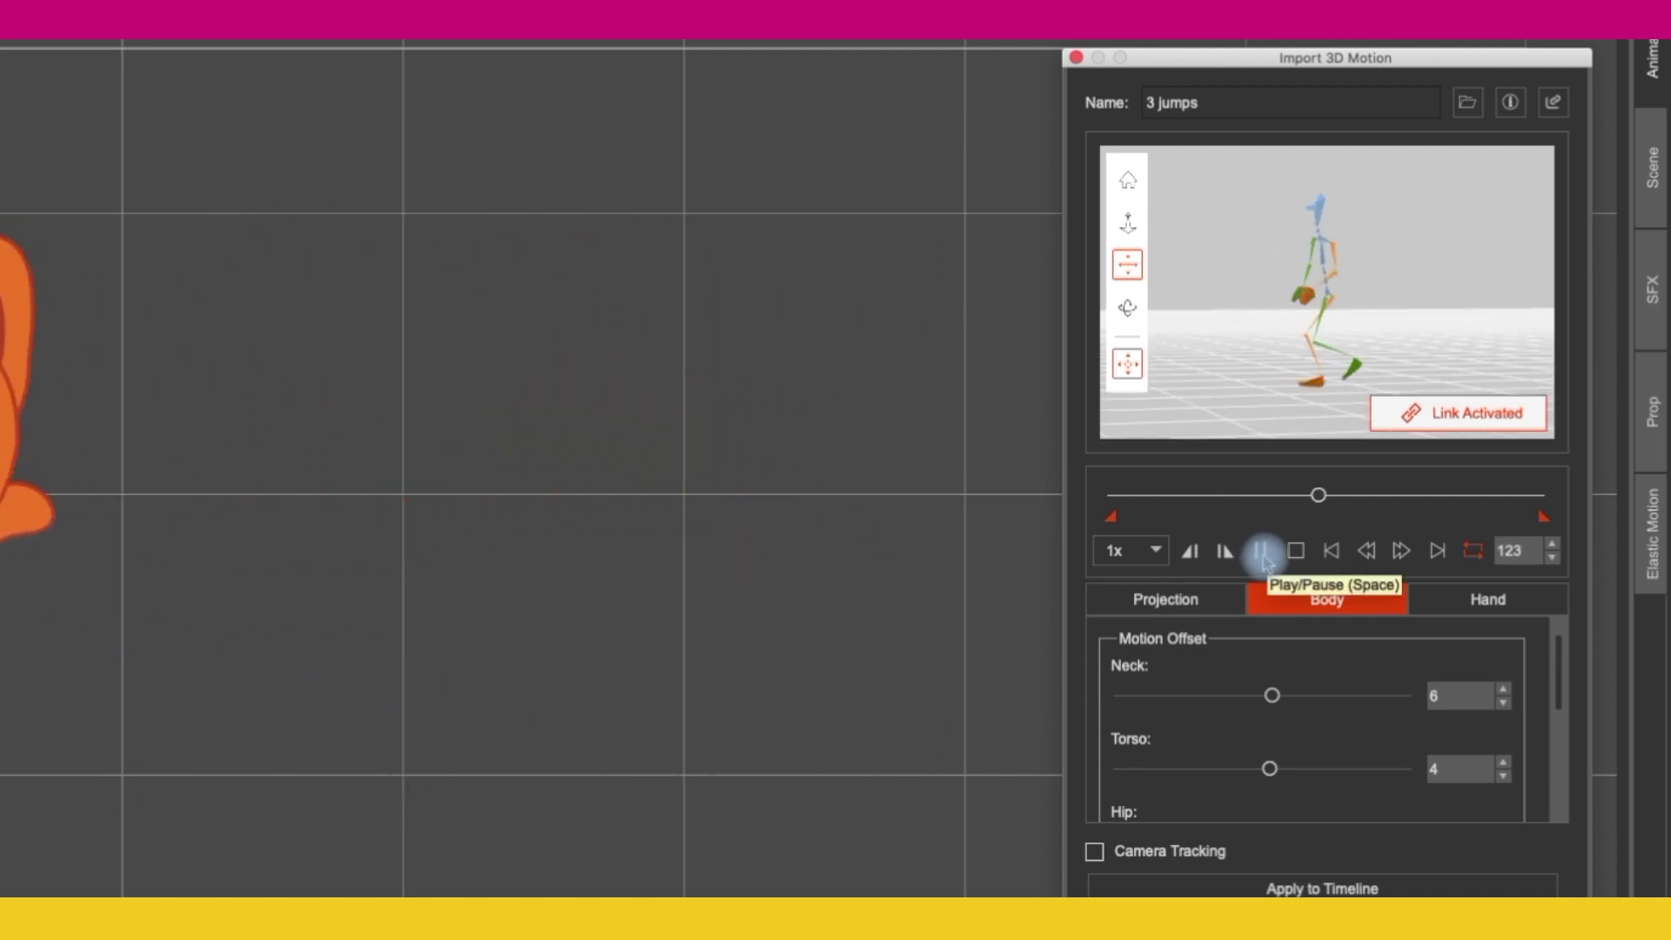
pyautogui.click(1263, 557)
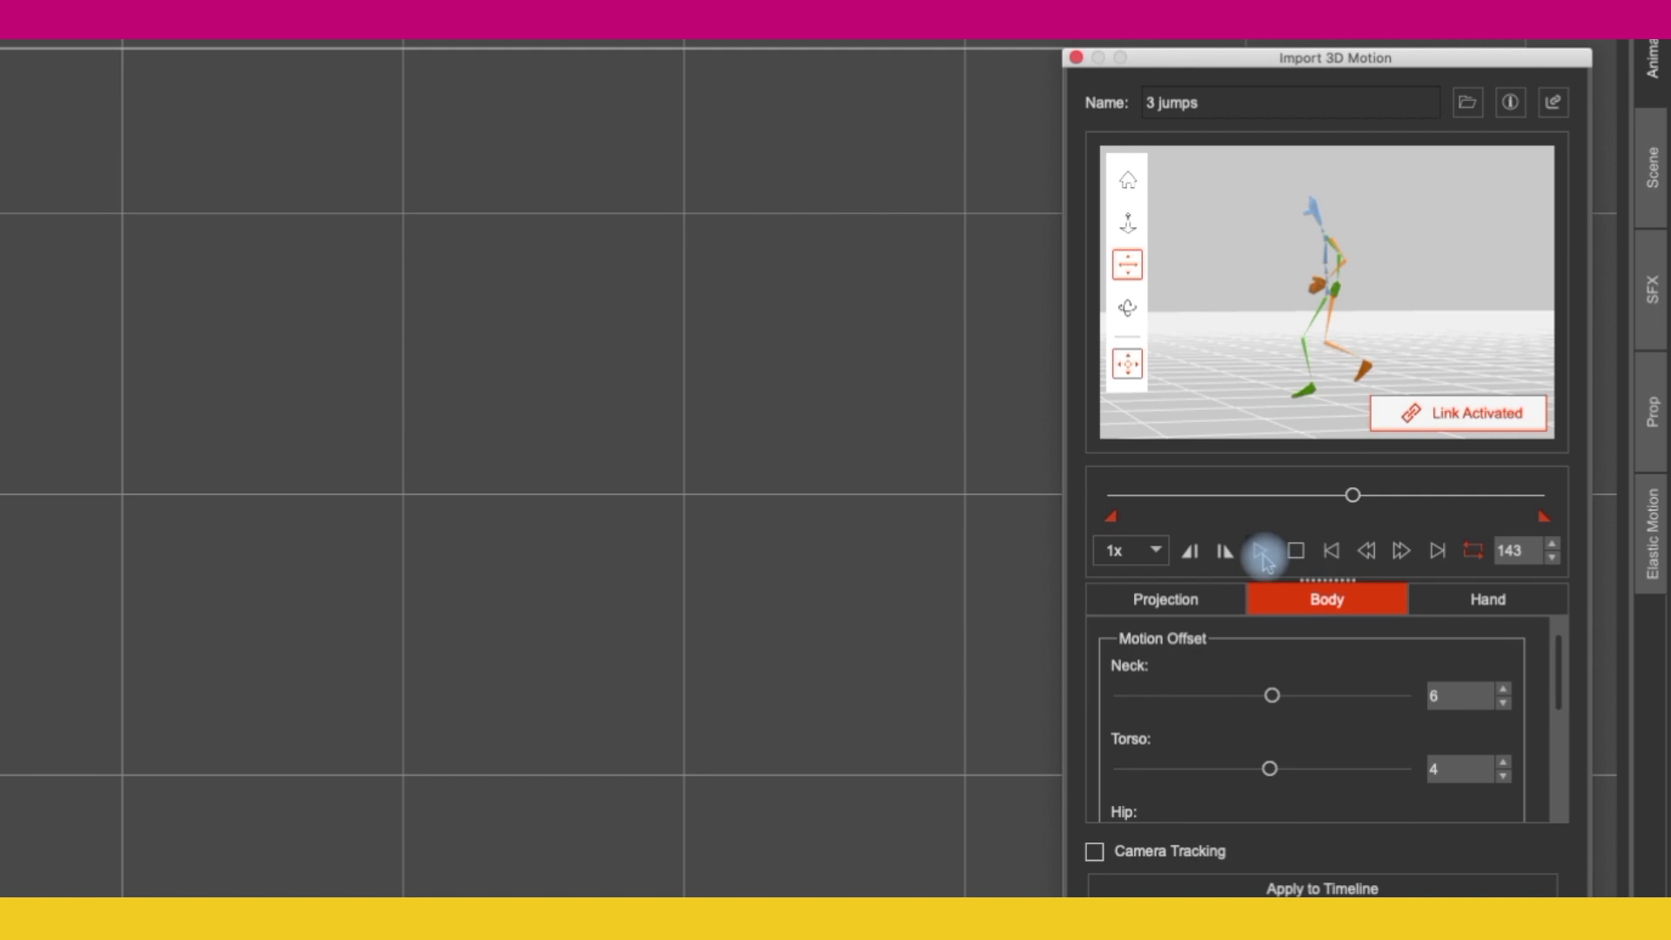
pyautogui.click(1293, 557)
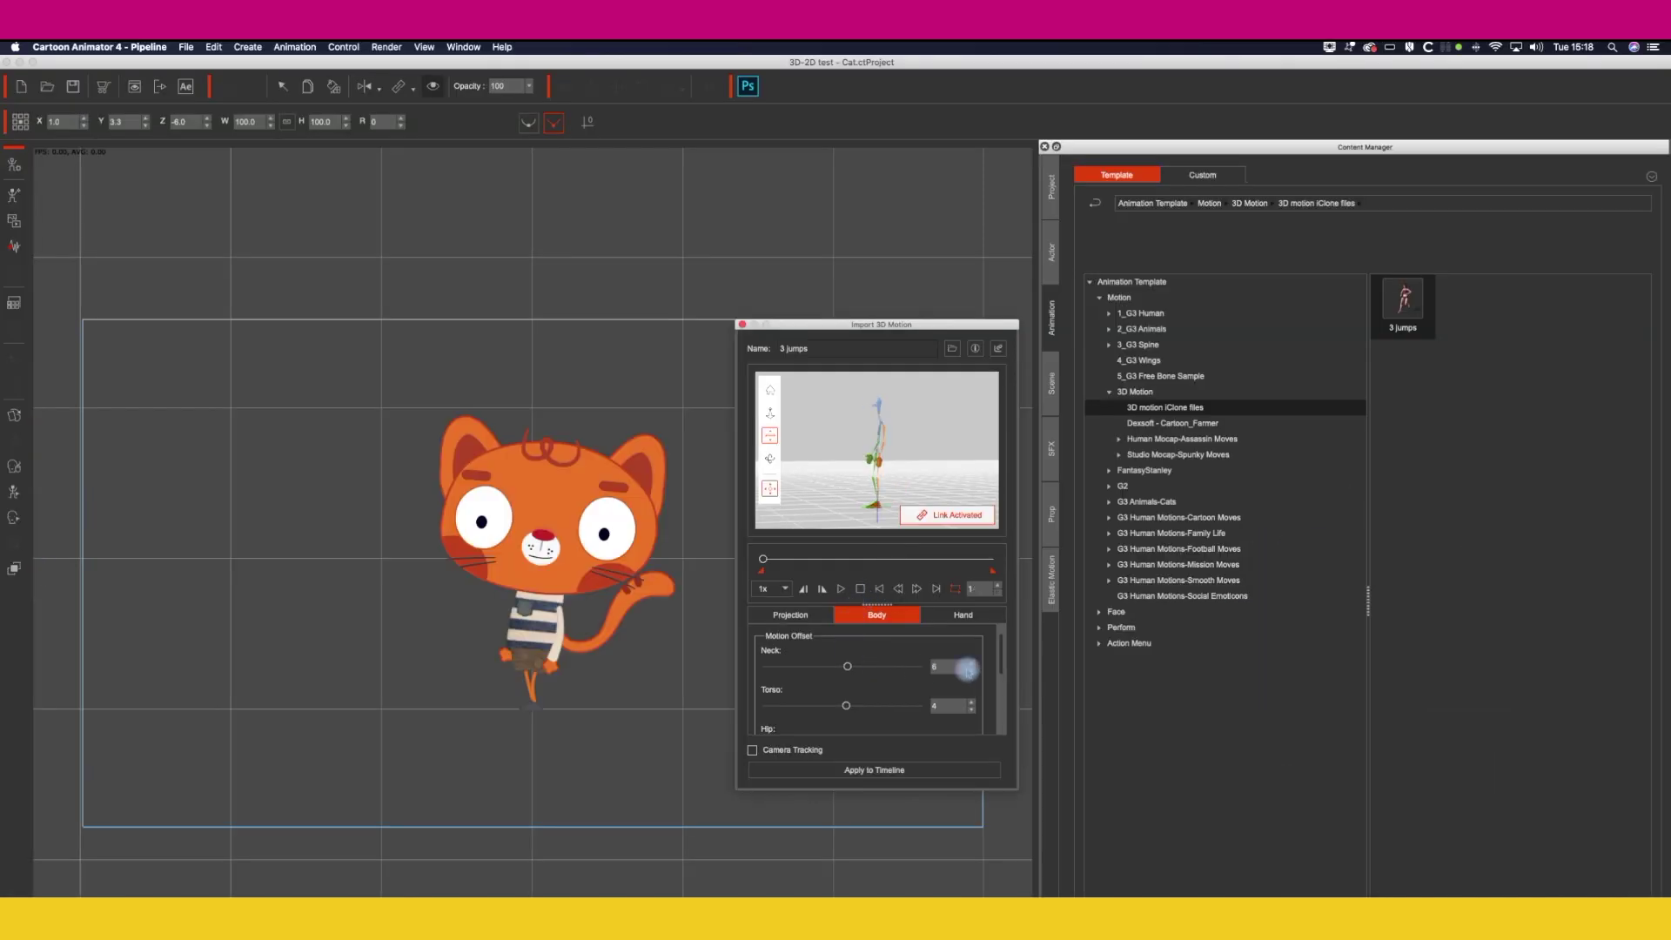
# Step: Preview the motion, turn off Root Motion in the projection settings and rewind the preview to its first frame
pyautogui.moveTo(997, 653)
pyautogui.mouseDown()
pyautogui.moveTo(999, 718)
pyautogui.moveTo(989, 633)
pyautogui.mouseUp()
pyautogui.click(802, 617)
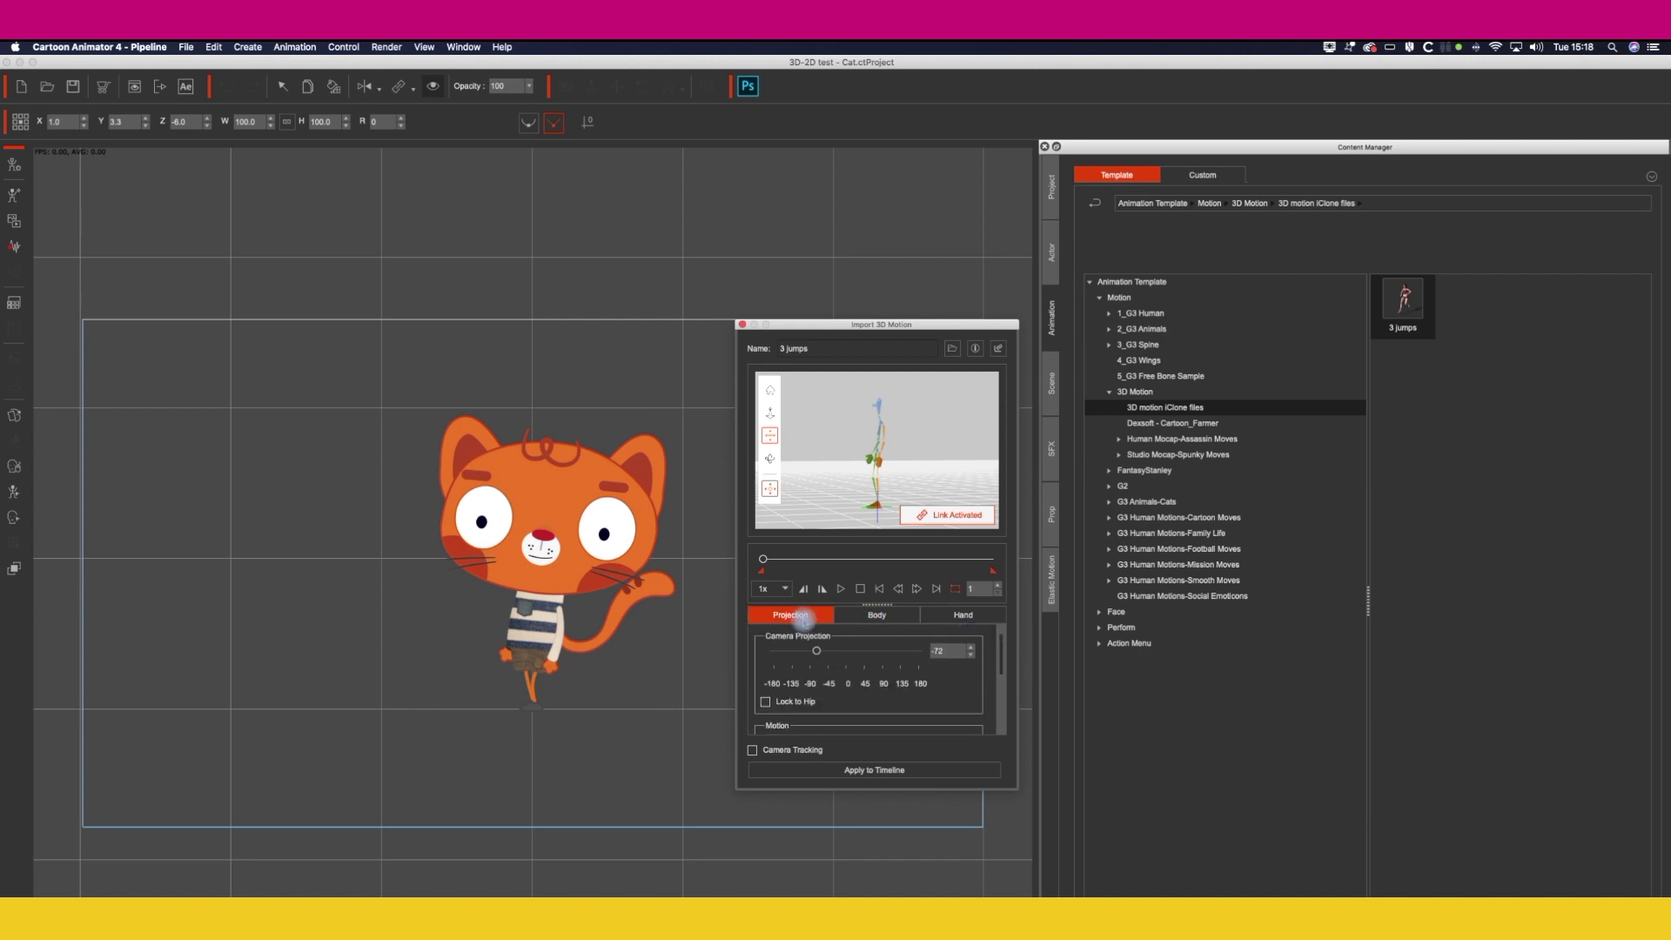
pyautogui.moveTo(1522, 654); pyautogui.dragTo(1492, 757)
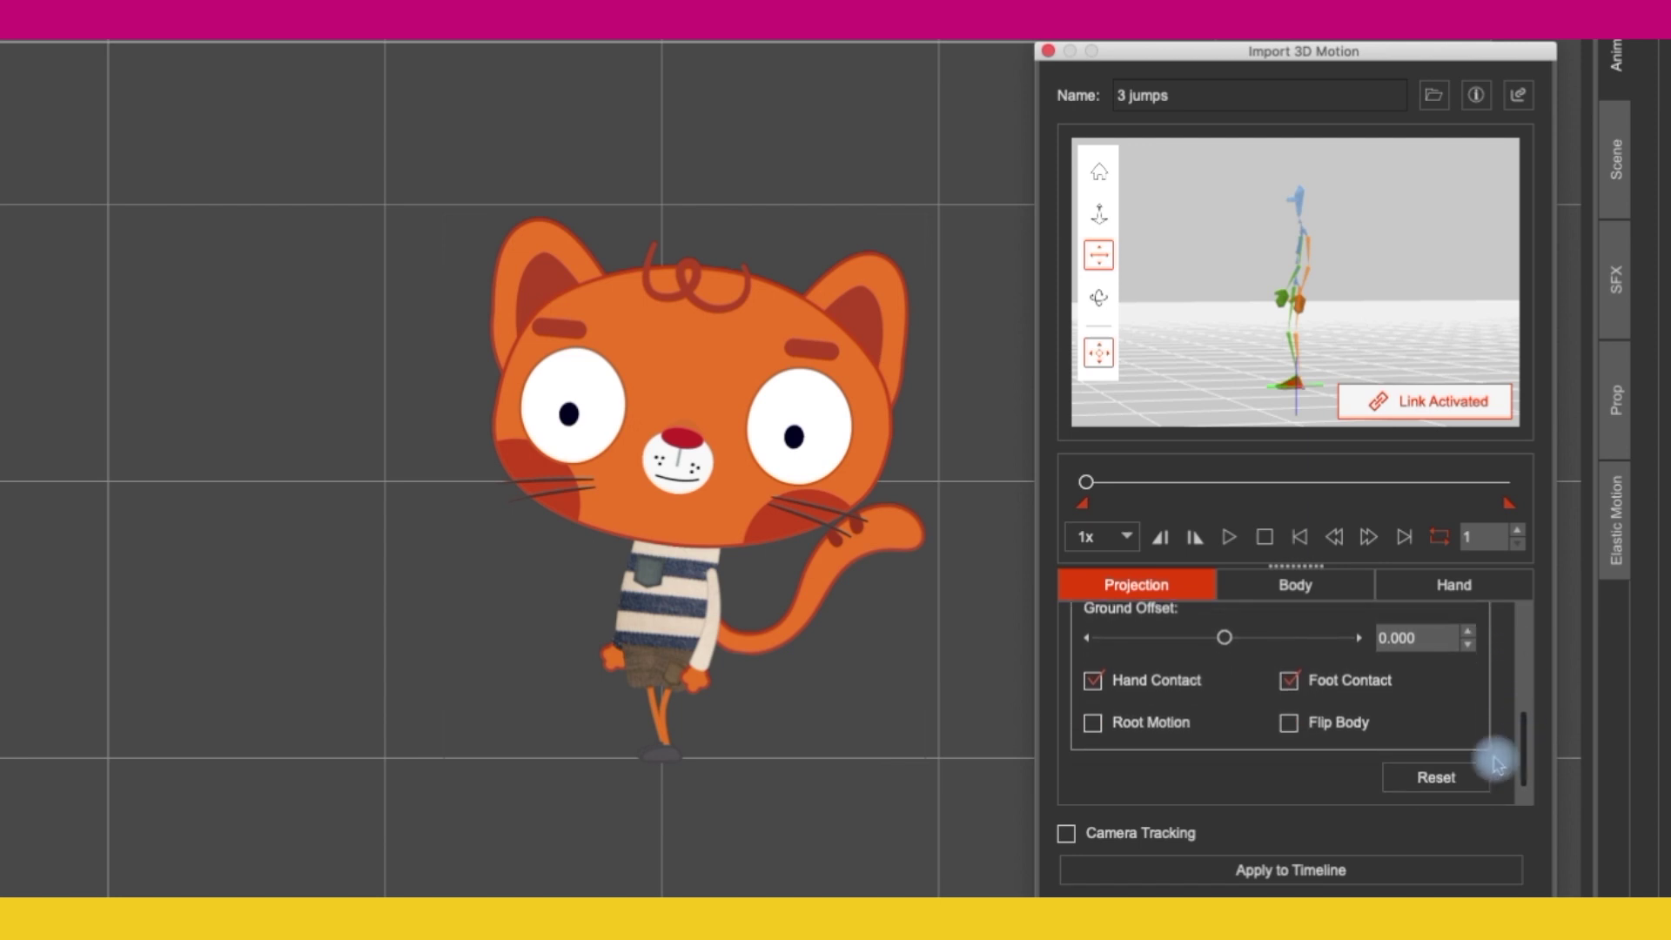
pyautogui.click(1229, 539)
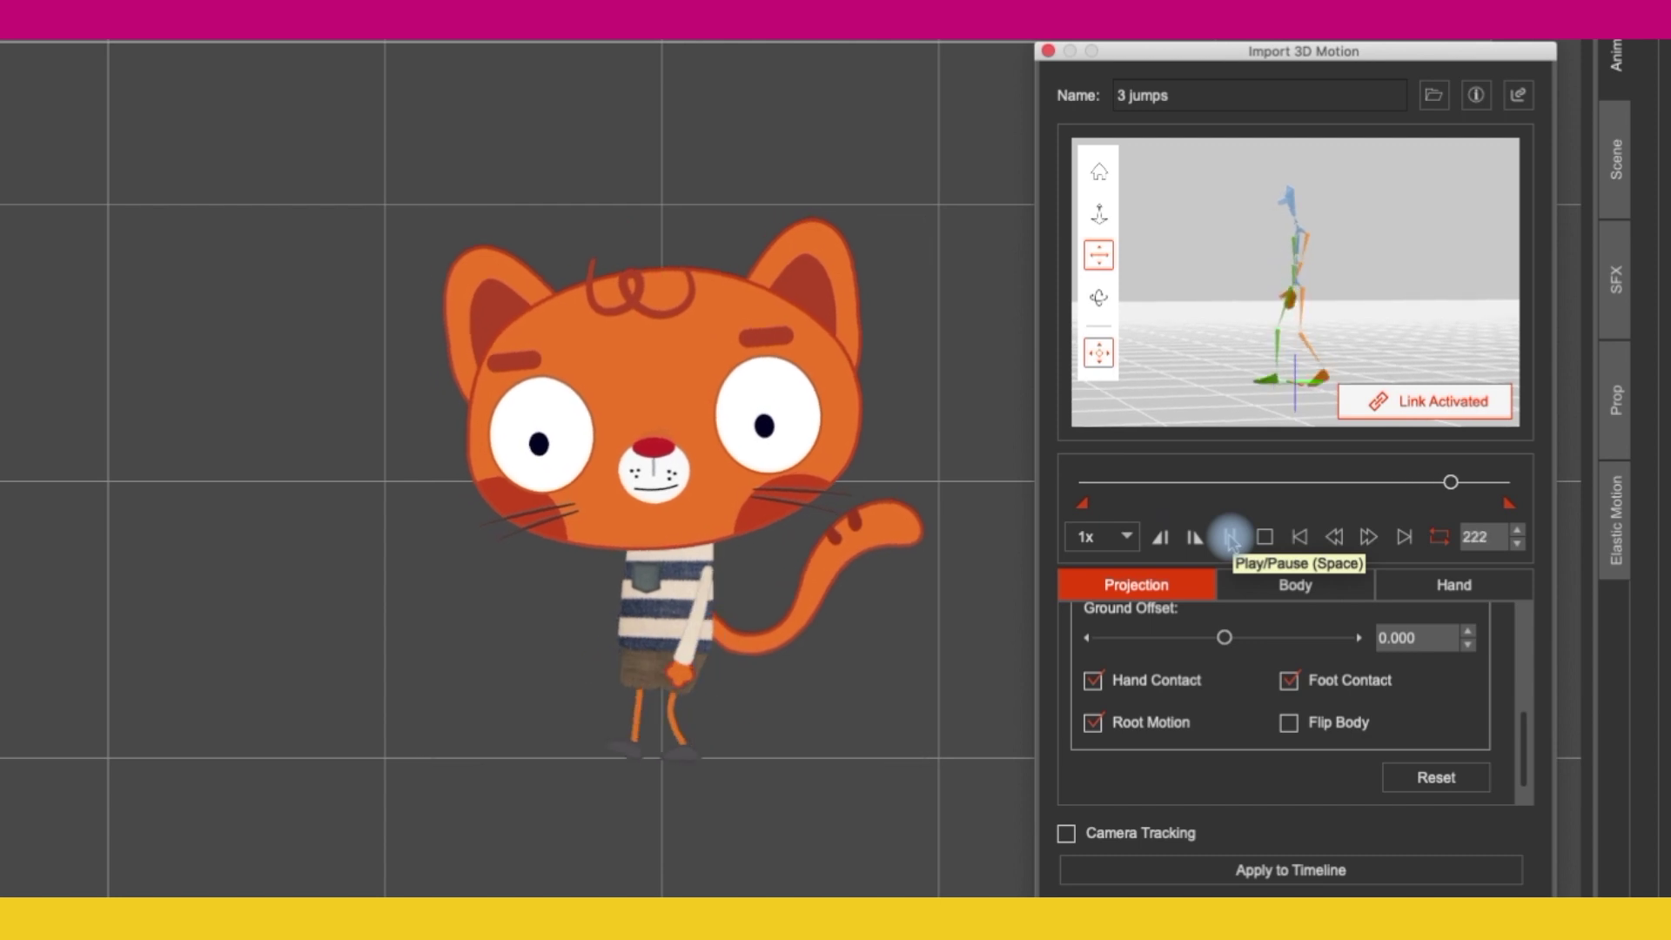
pyautogui.click(1230, 537)
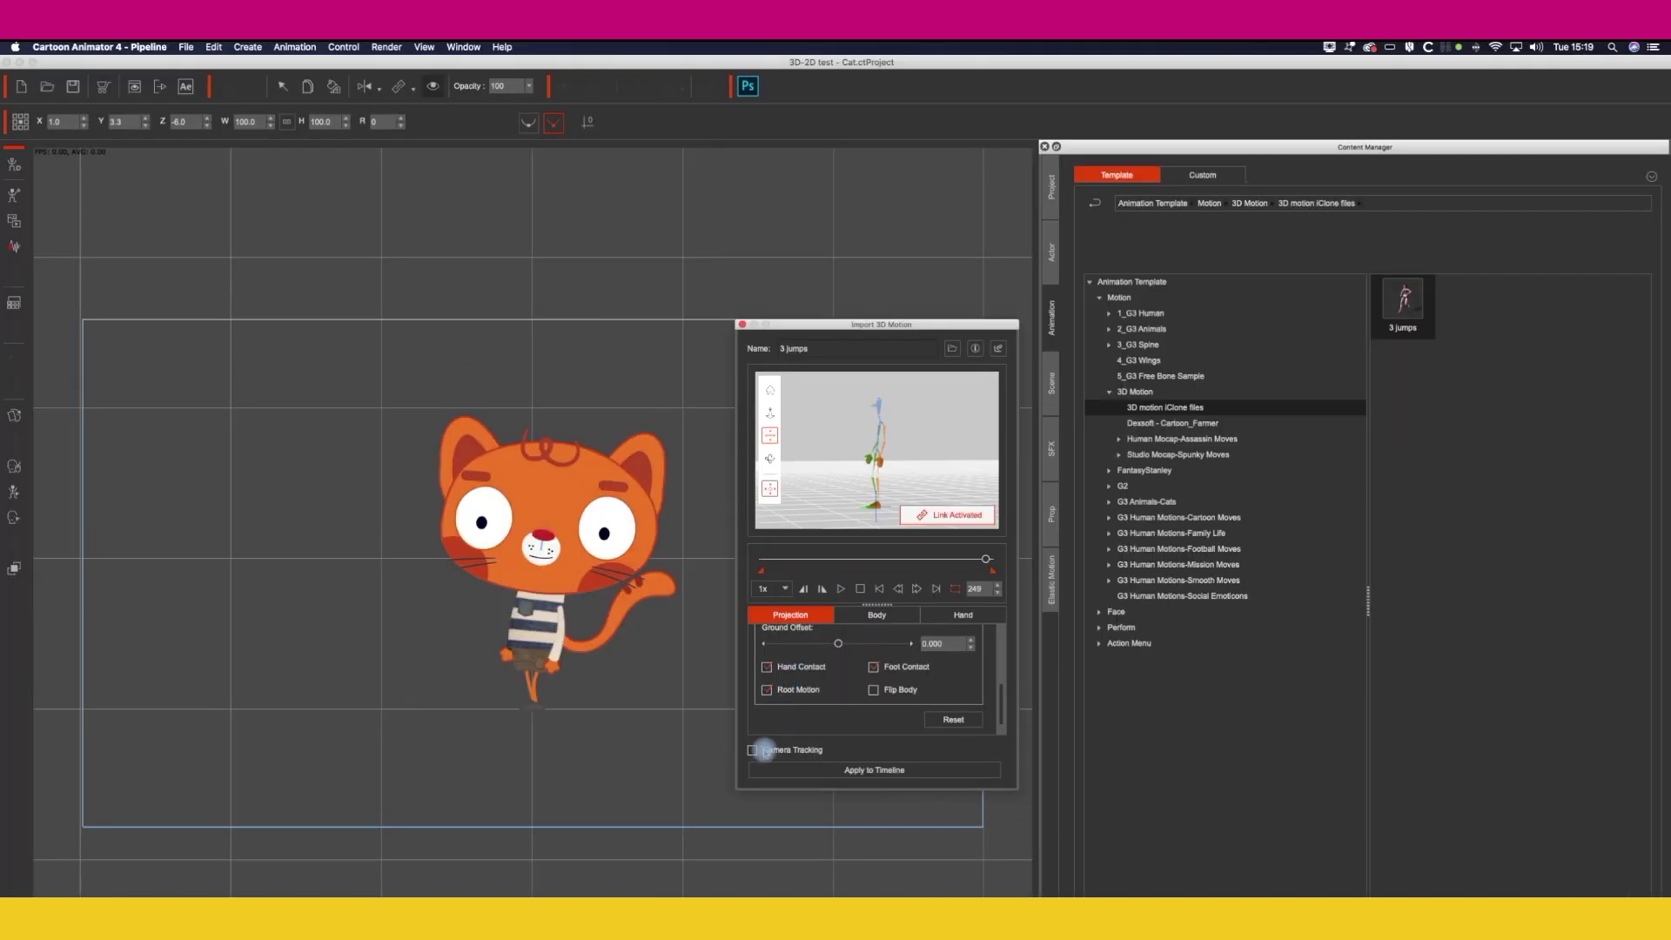
pyautogui.click(794, 690)
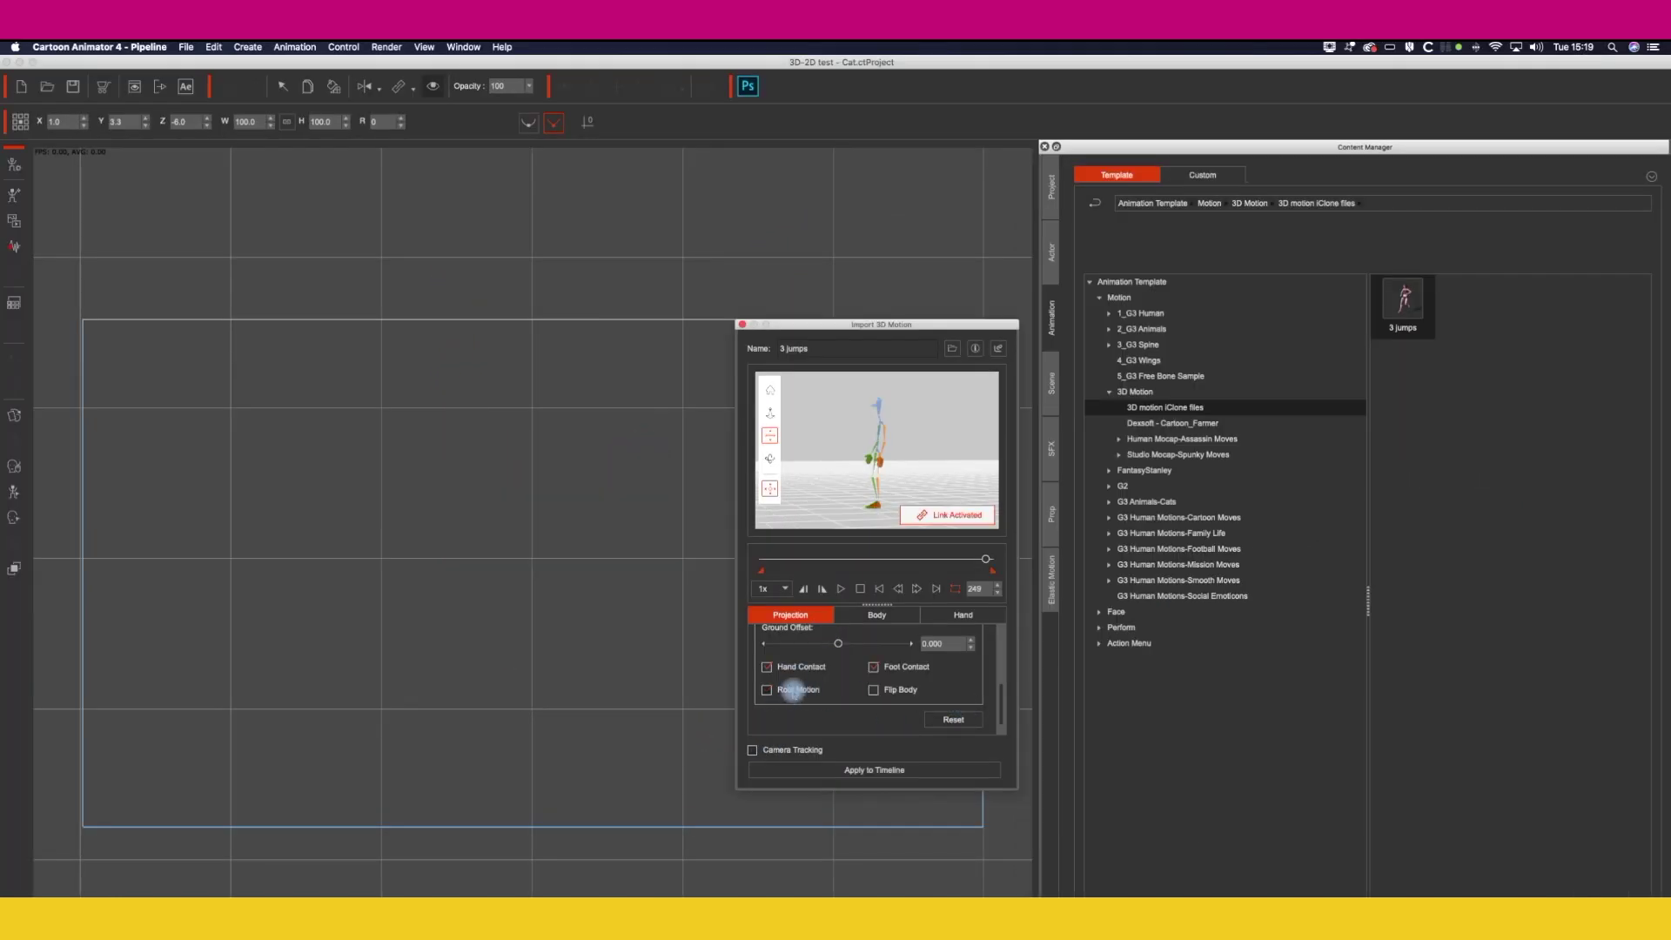
pyautogui.click(877, 591)
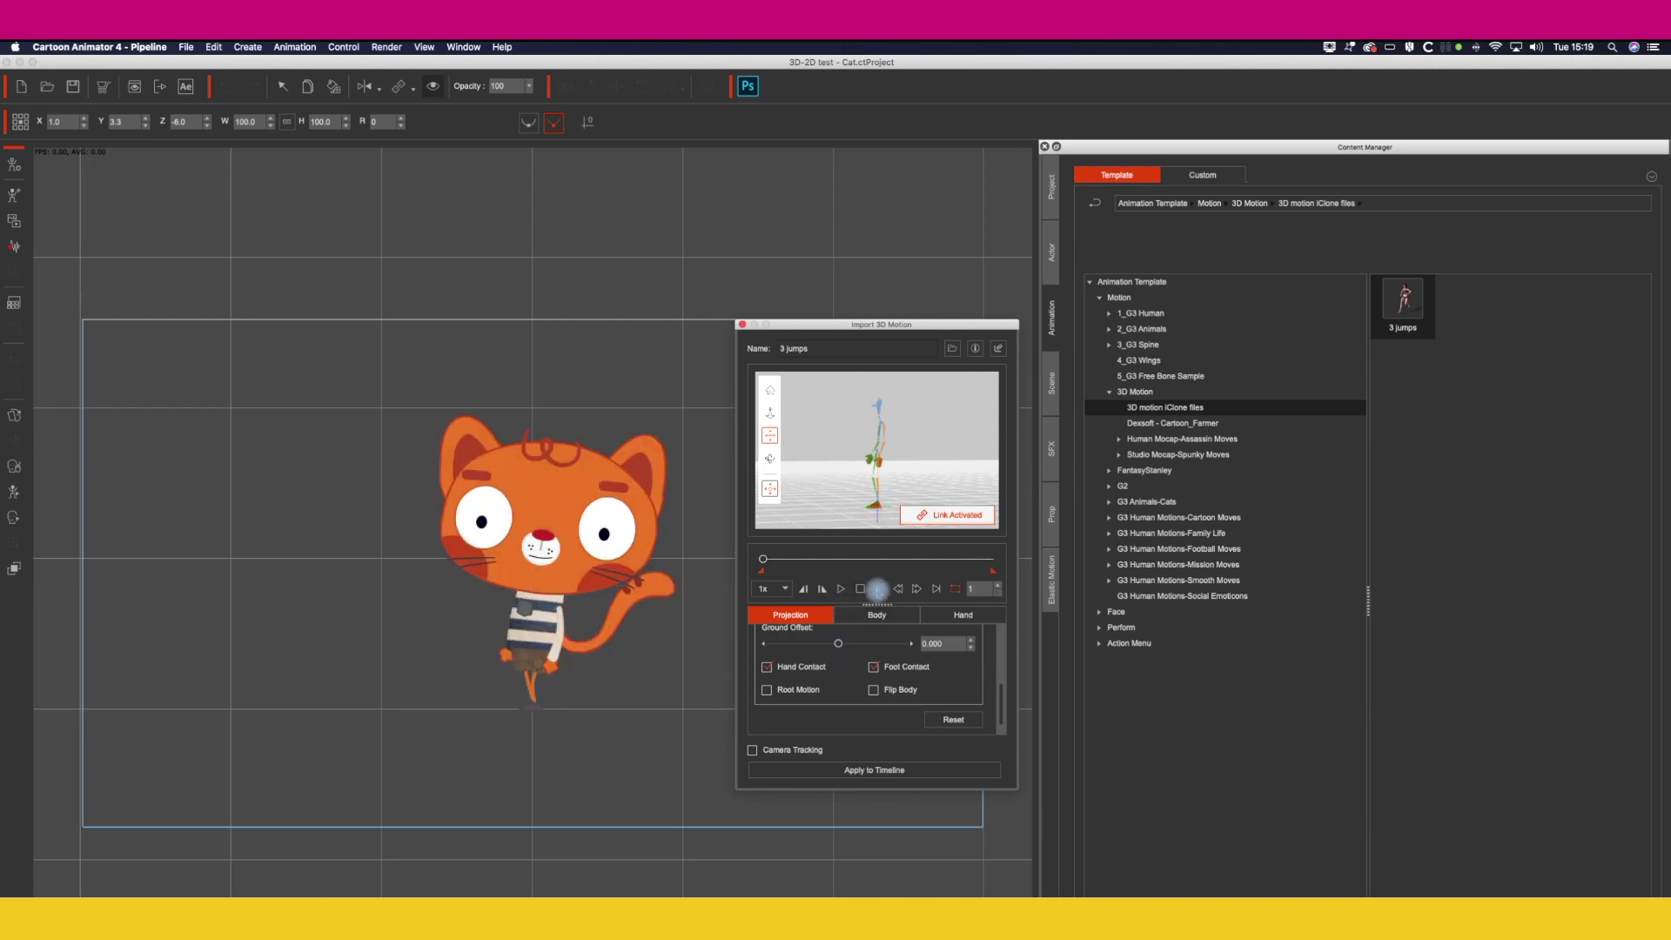
# Step: Apply the 3D motion to the timeline, close the import dialog and set the project's total length to 254 frames
pyautogui.click(921, 769)
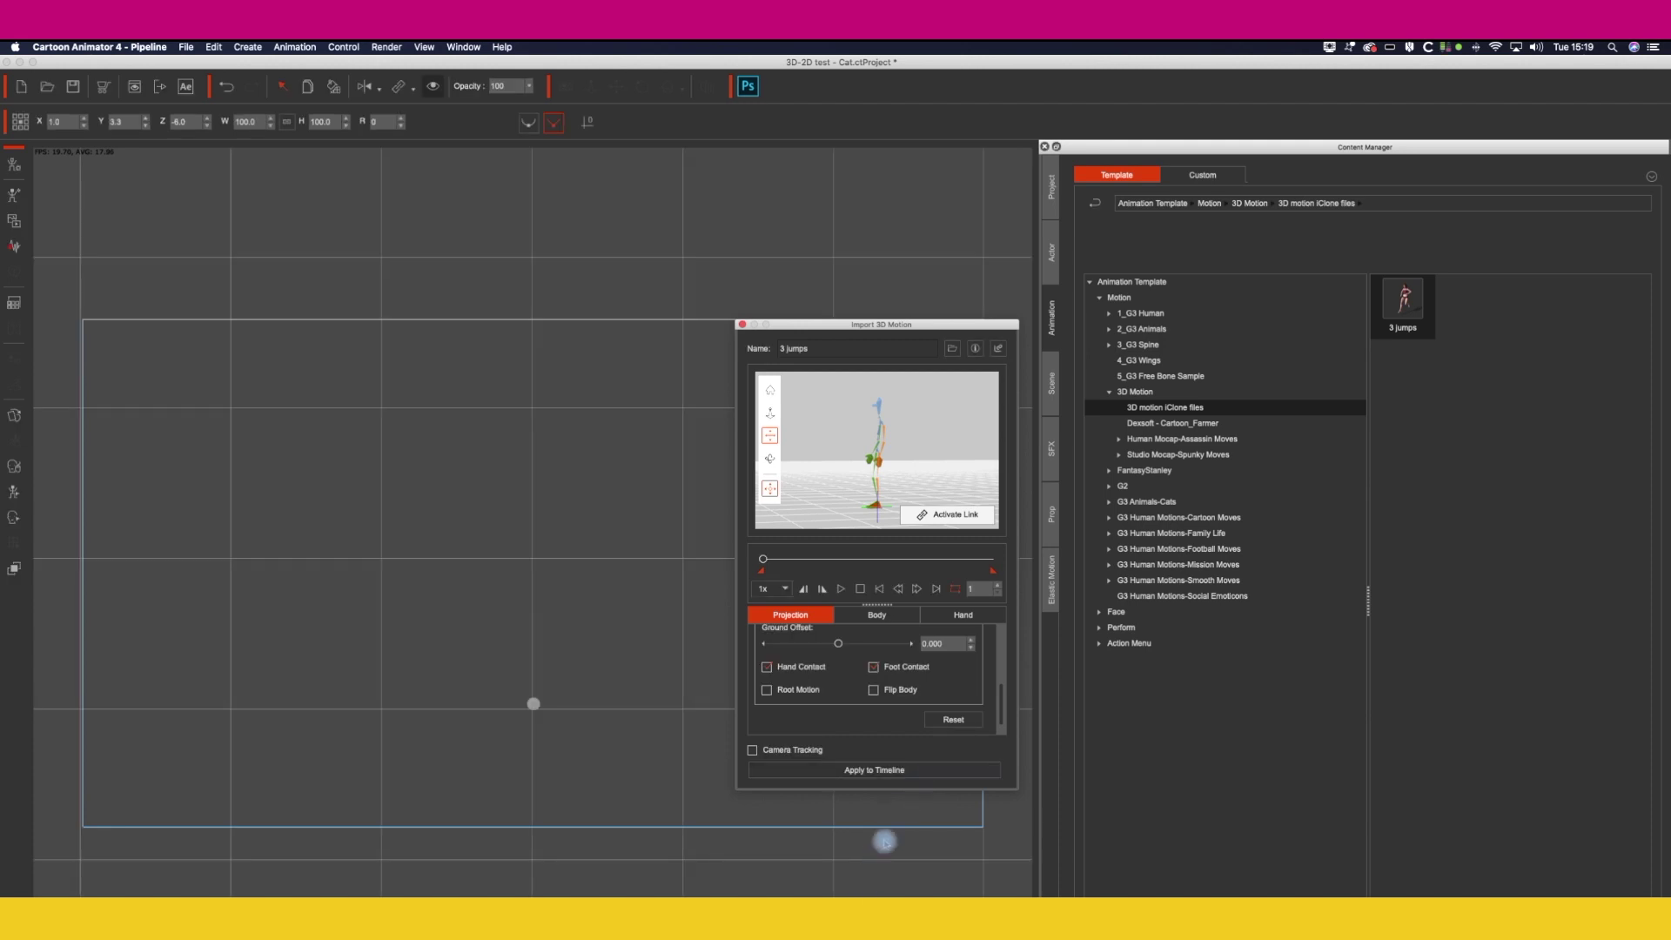
pyautogui.click(743, 324)
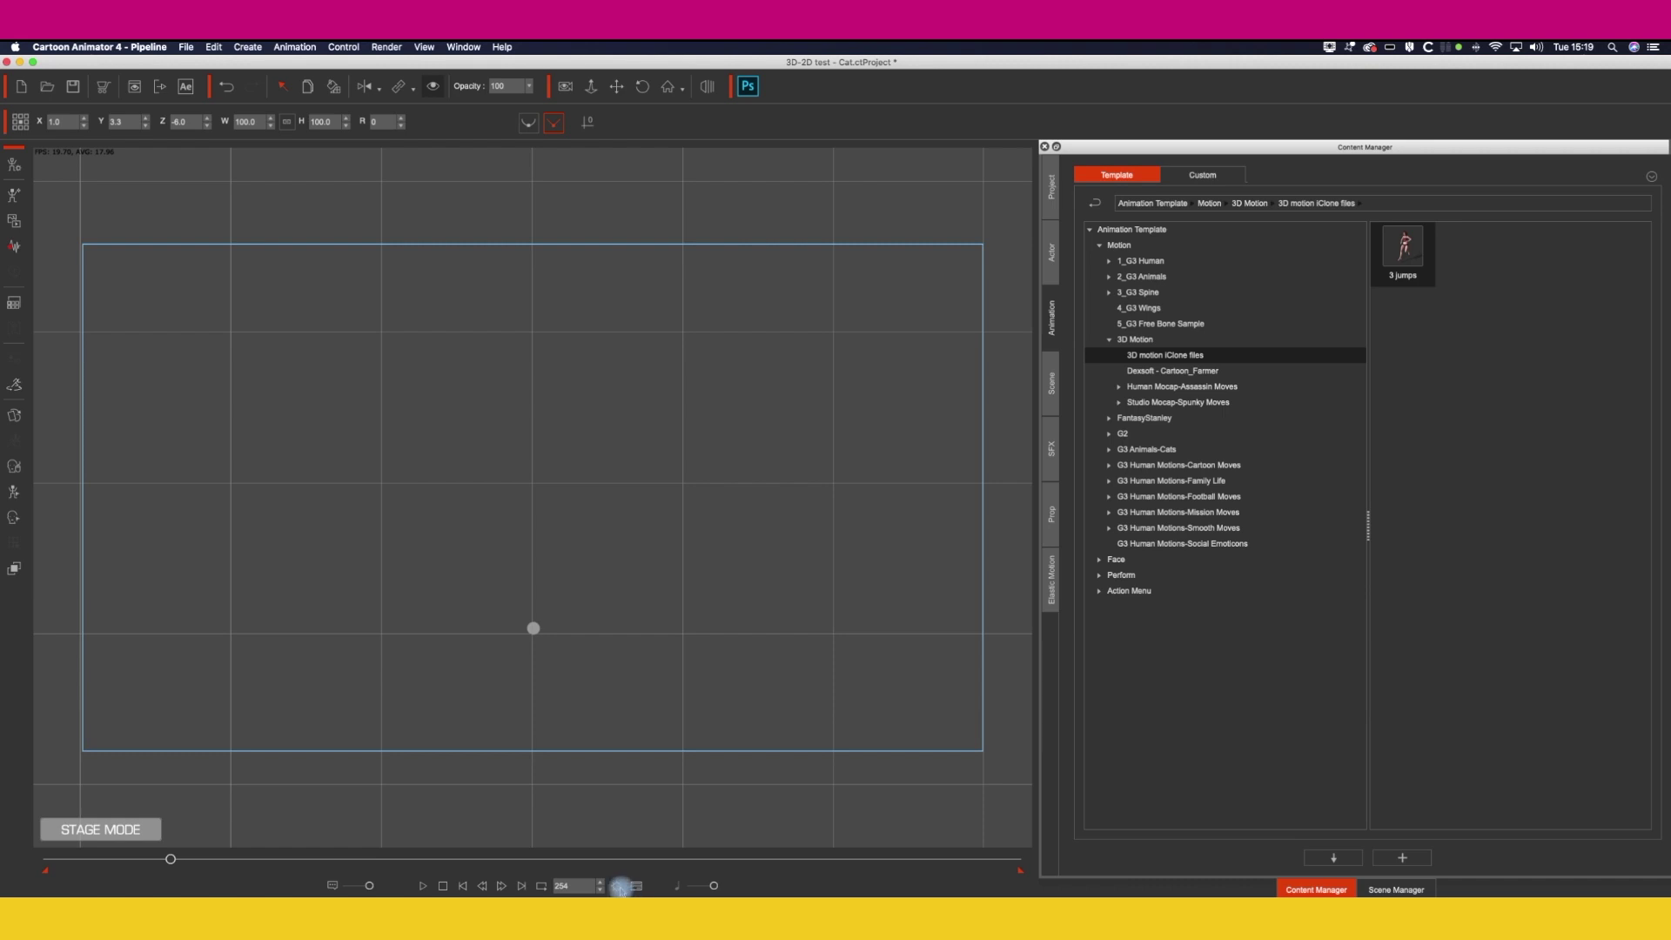
pyautogui.click(436, 878)
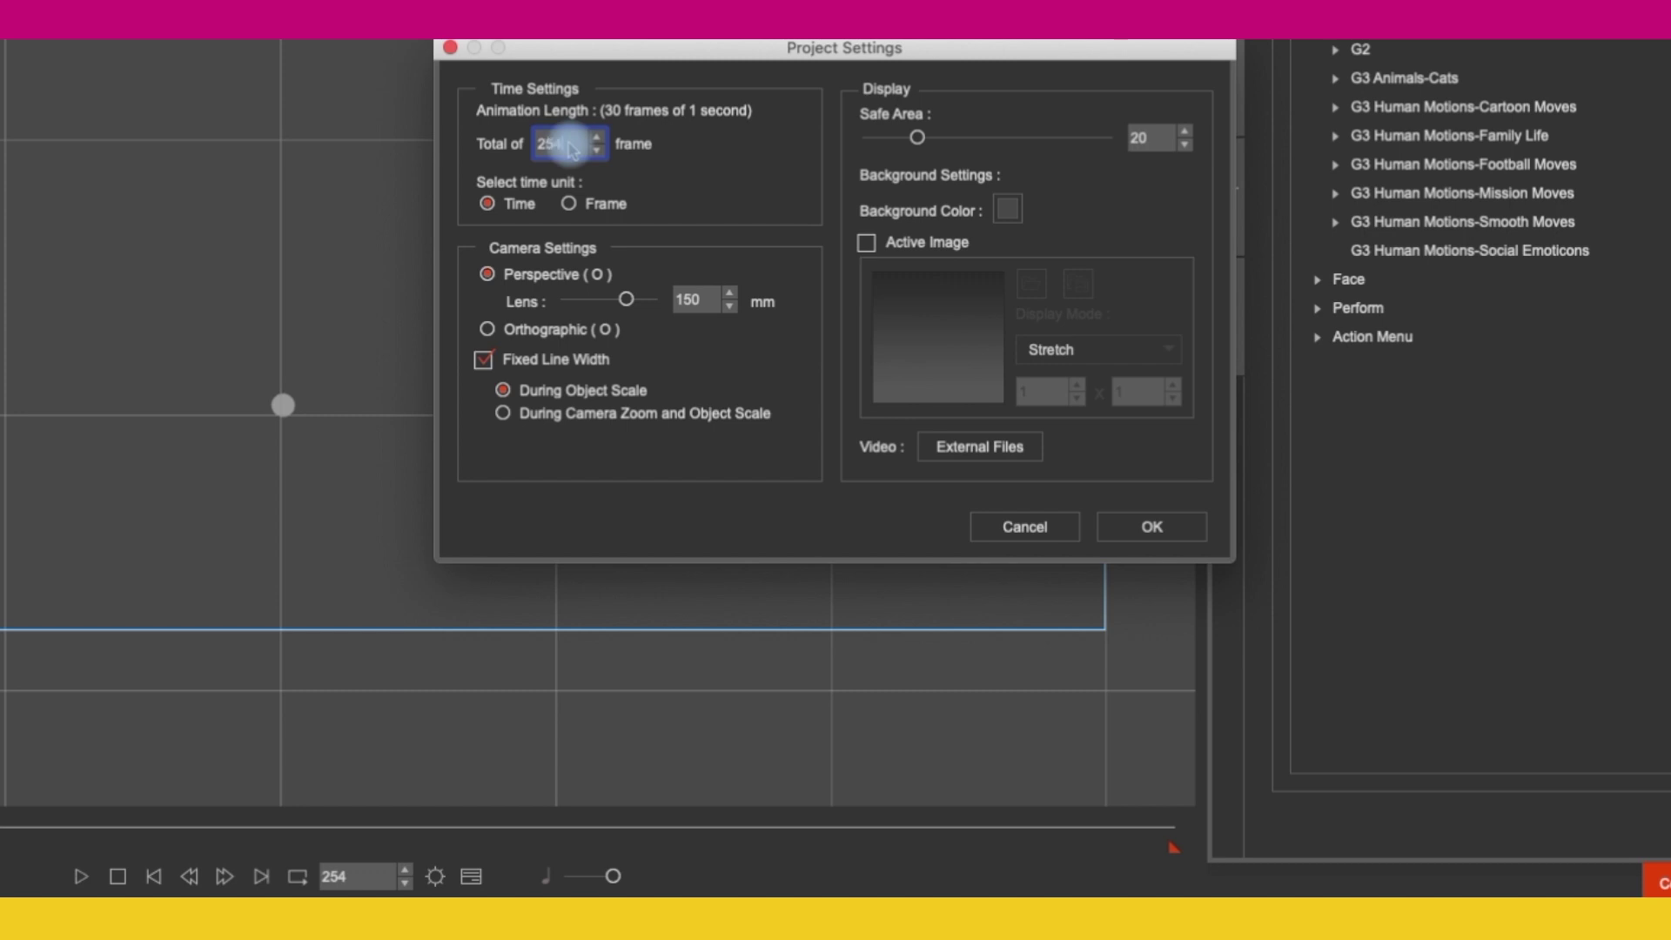
pyautogui.press('Return')
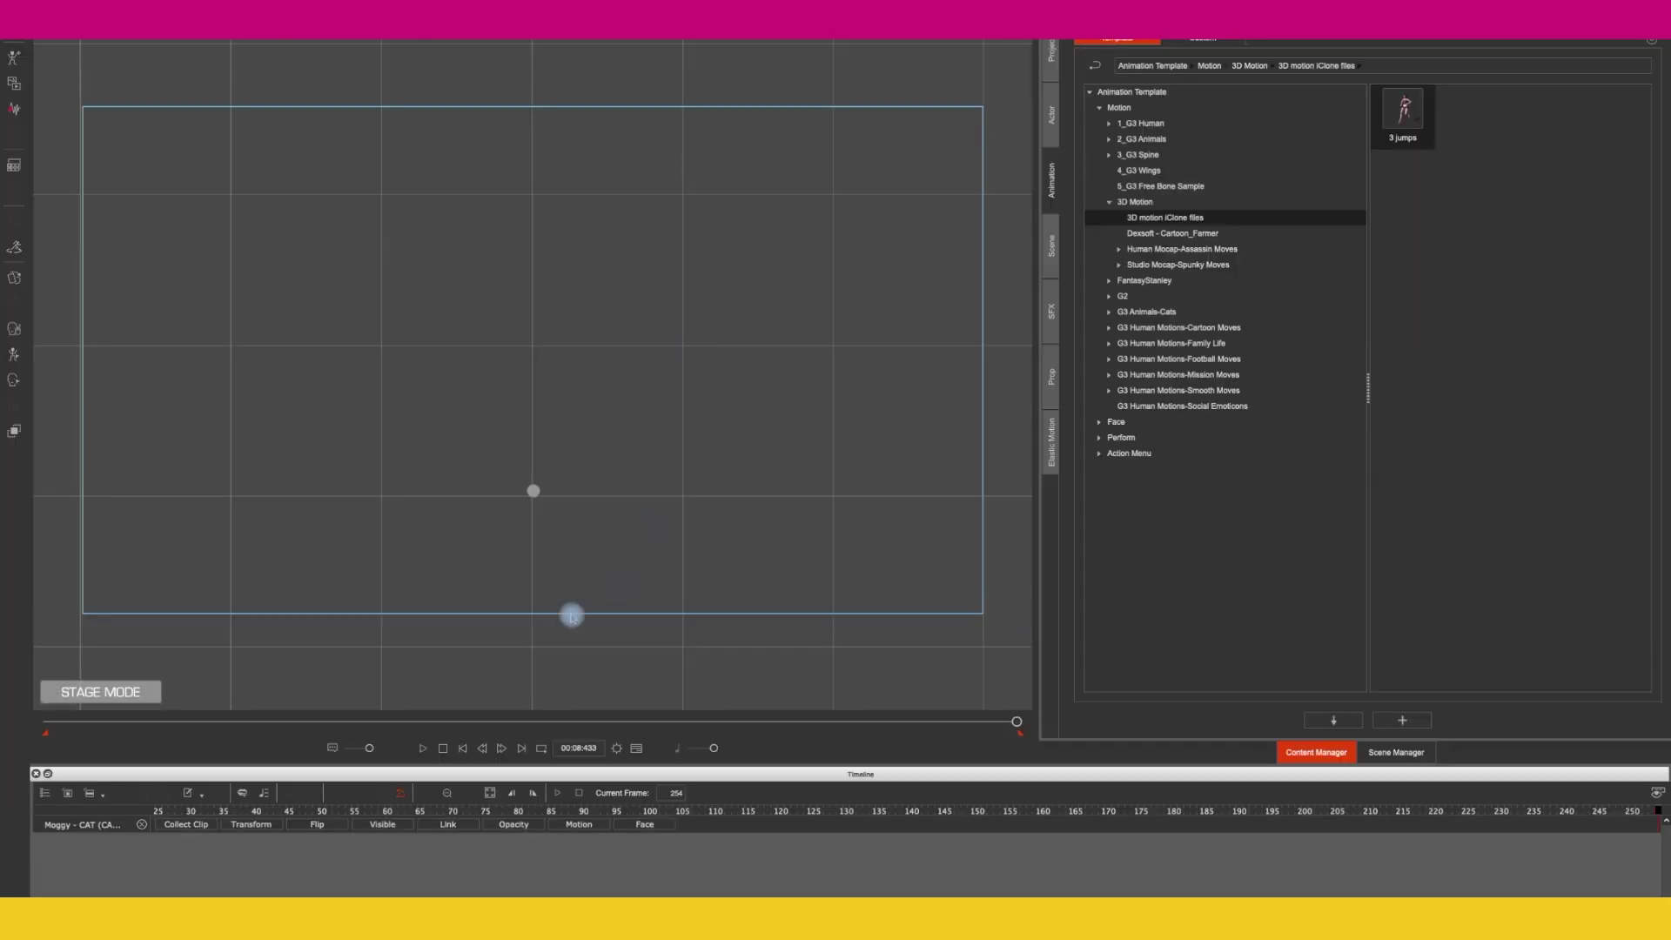
# Step: Move the cat to the right edge of the stage at the first frame, play the animation and rewind it
pyautogui.click(464, 750)
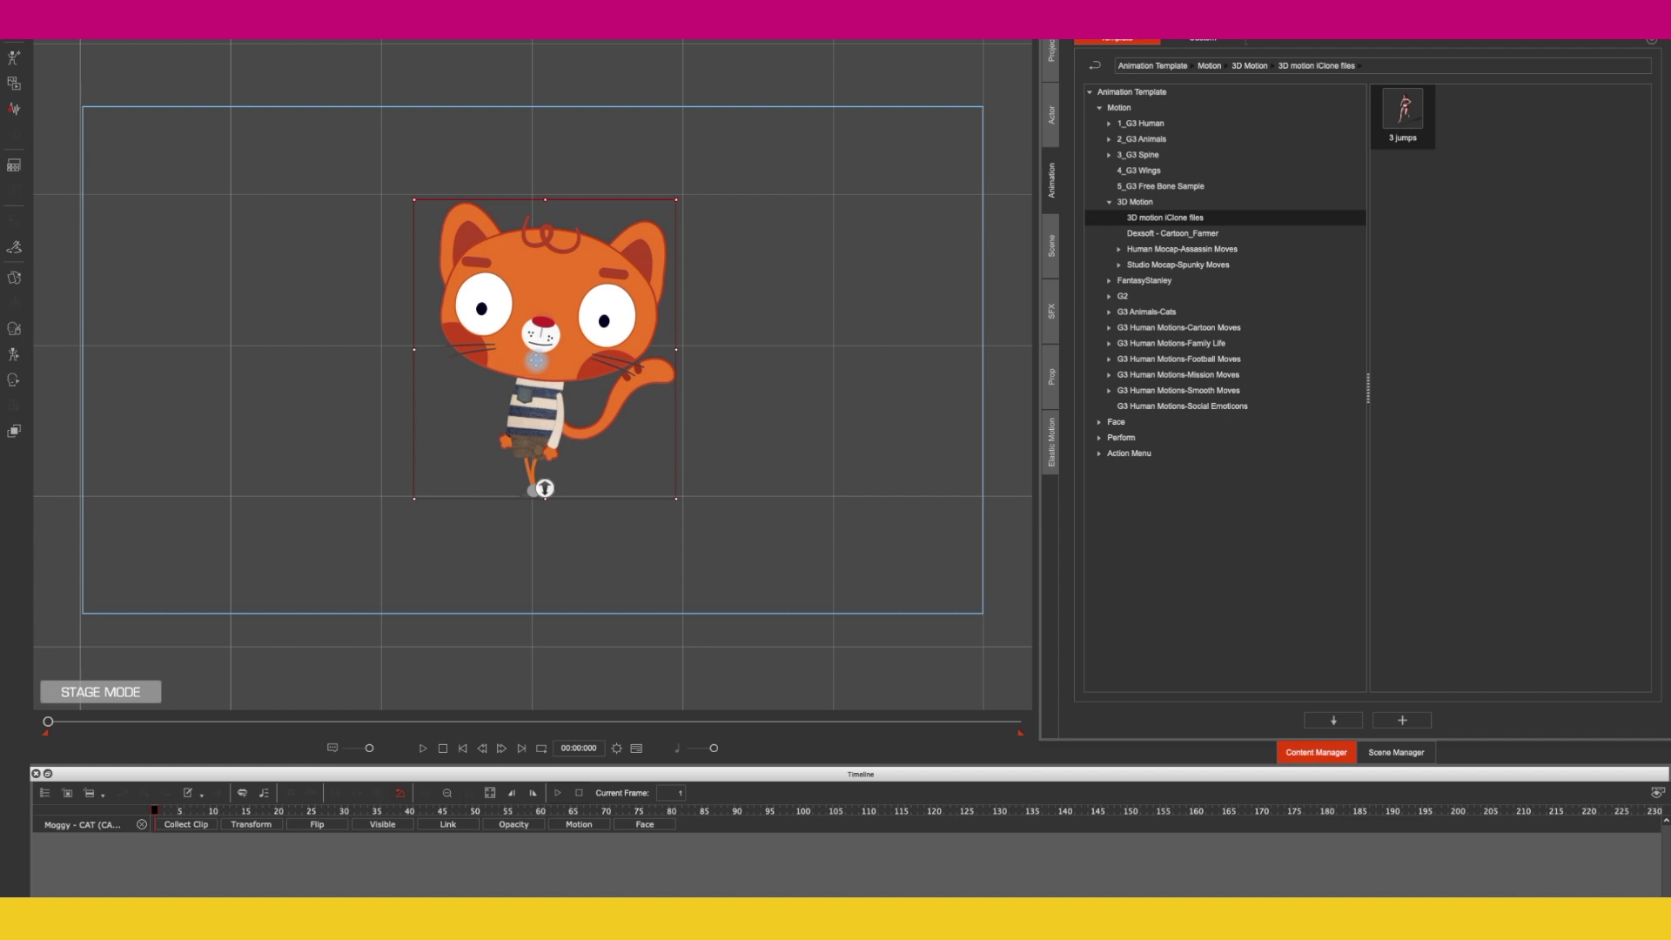
pyautogui.moveTo(604, 356); pyautogui.dragTo(896, 360)
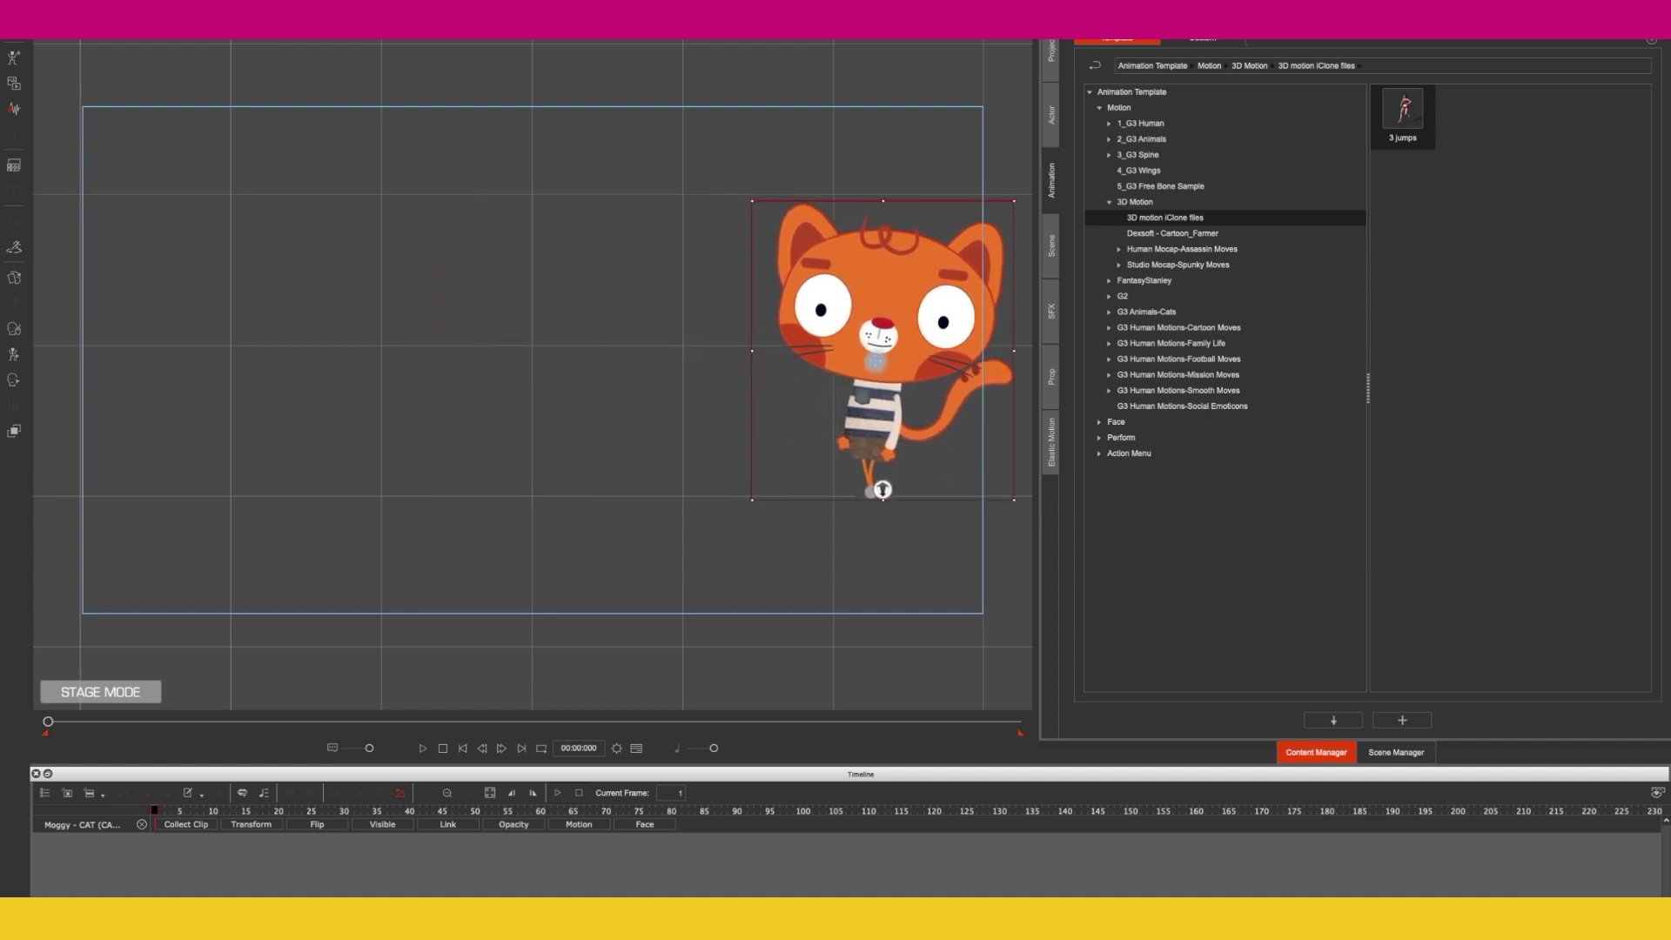
pyautogui.click(425, 749)
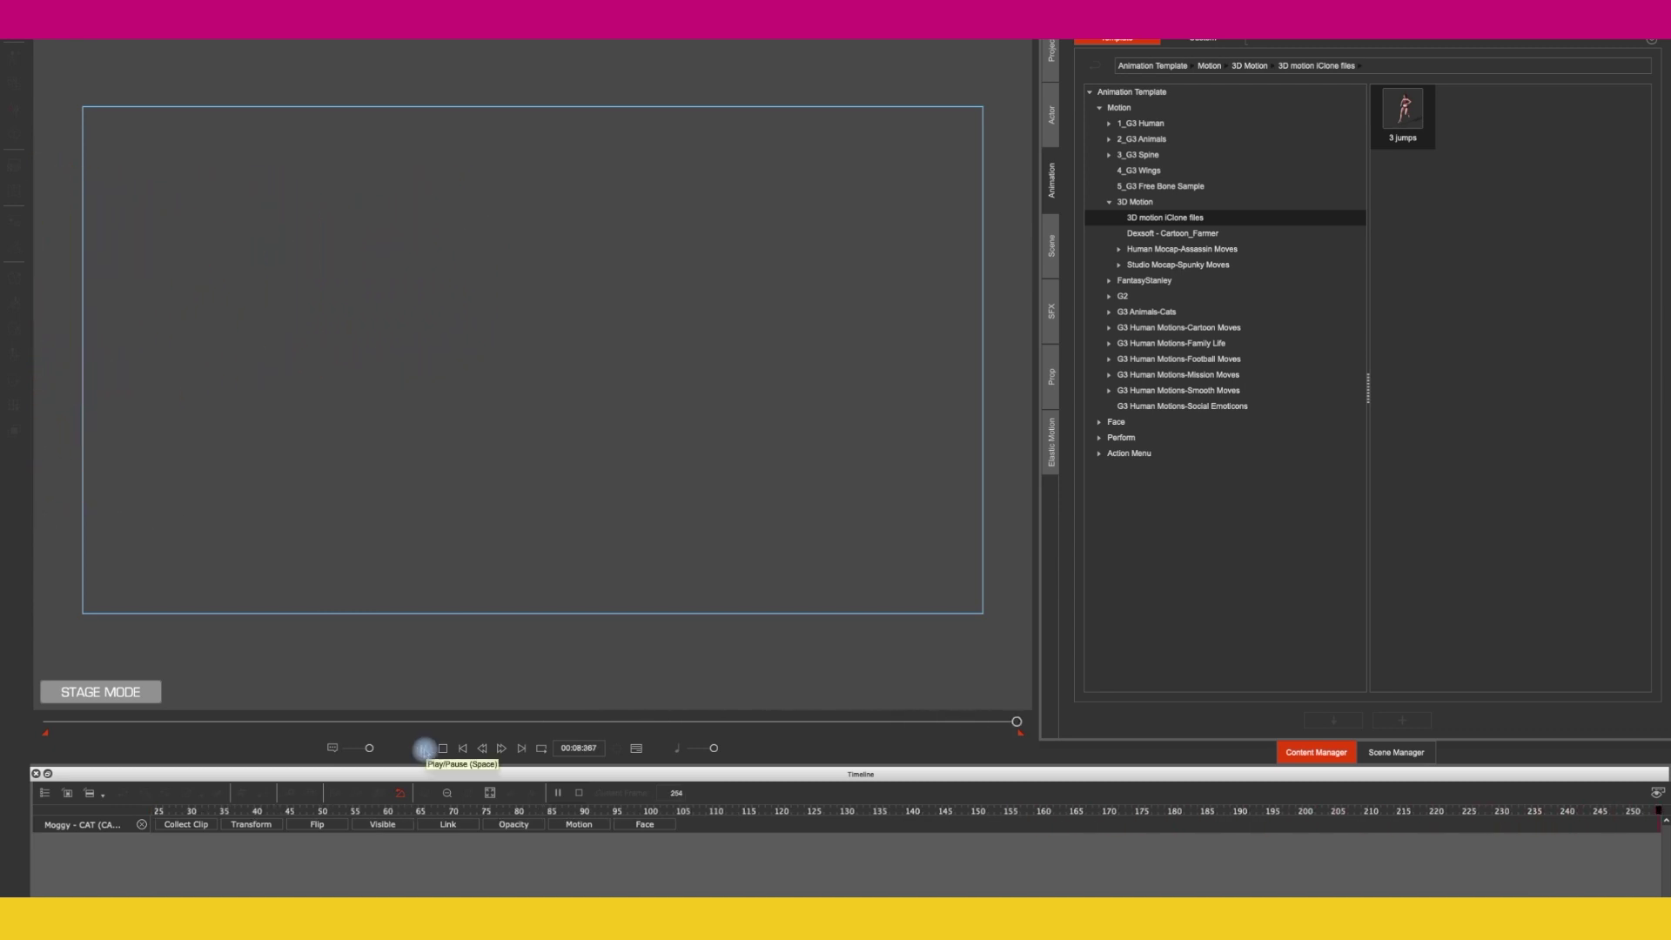
pyautogui.click(464, 749)
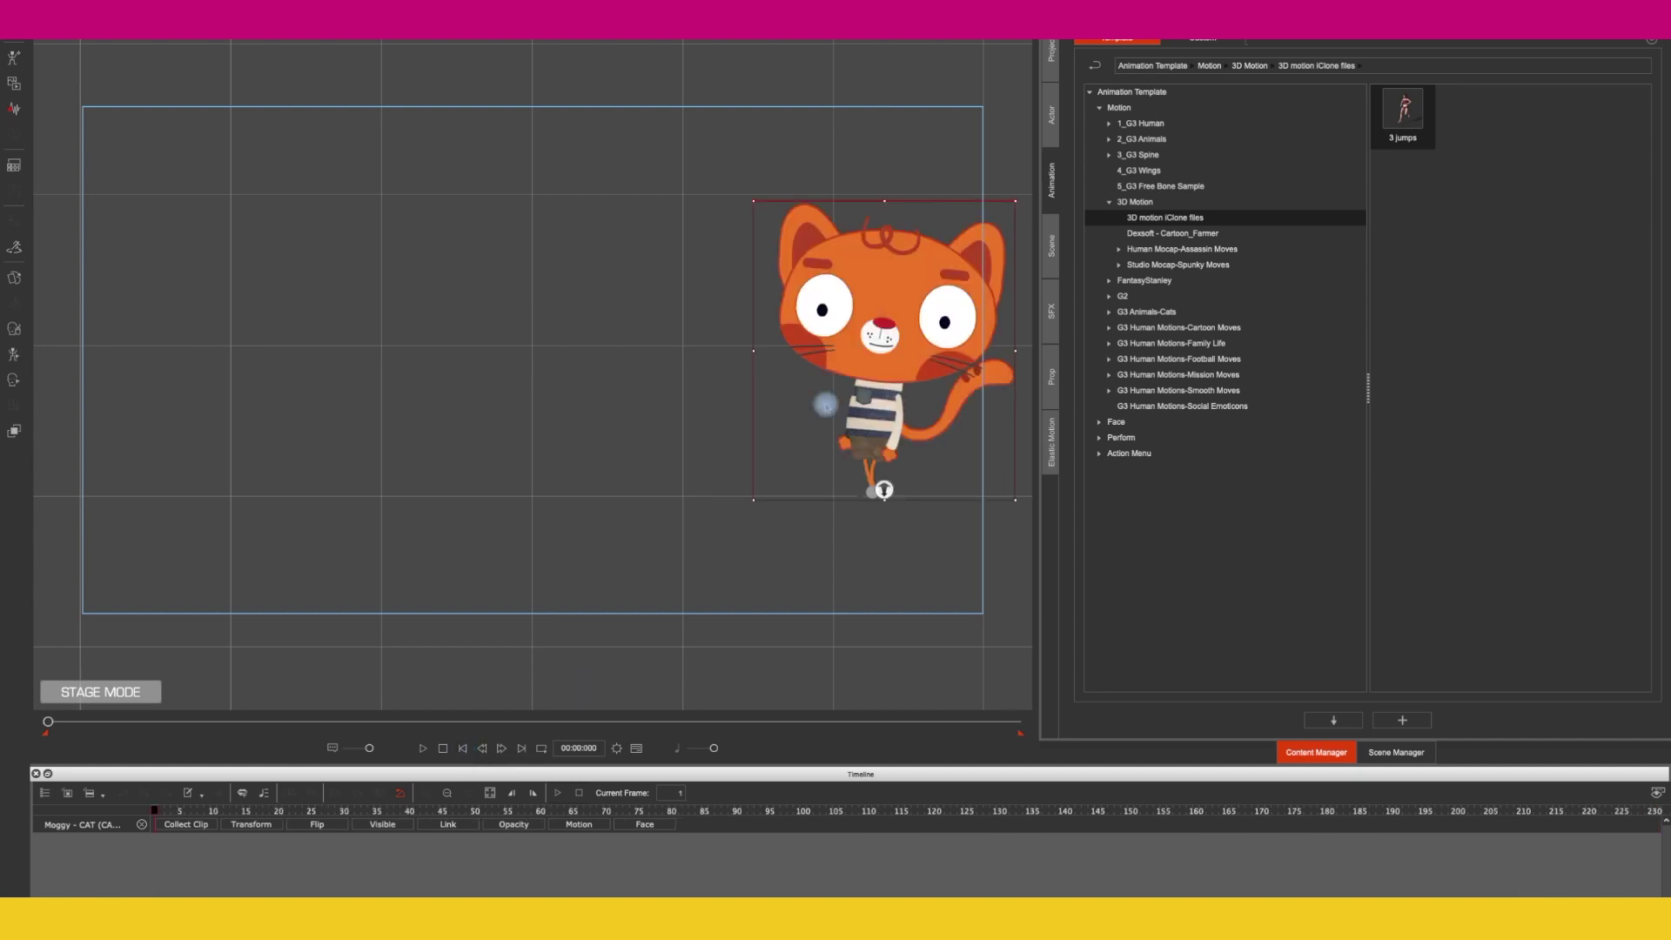
# Step: Shift the cat slightly further right on the stage and delete the 3 jumps clip from its Facial Clip track
pyautogui.moveTo(861, 355); pyautogui.dragTo(906, 353)
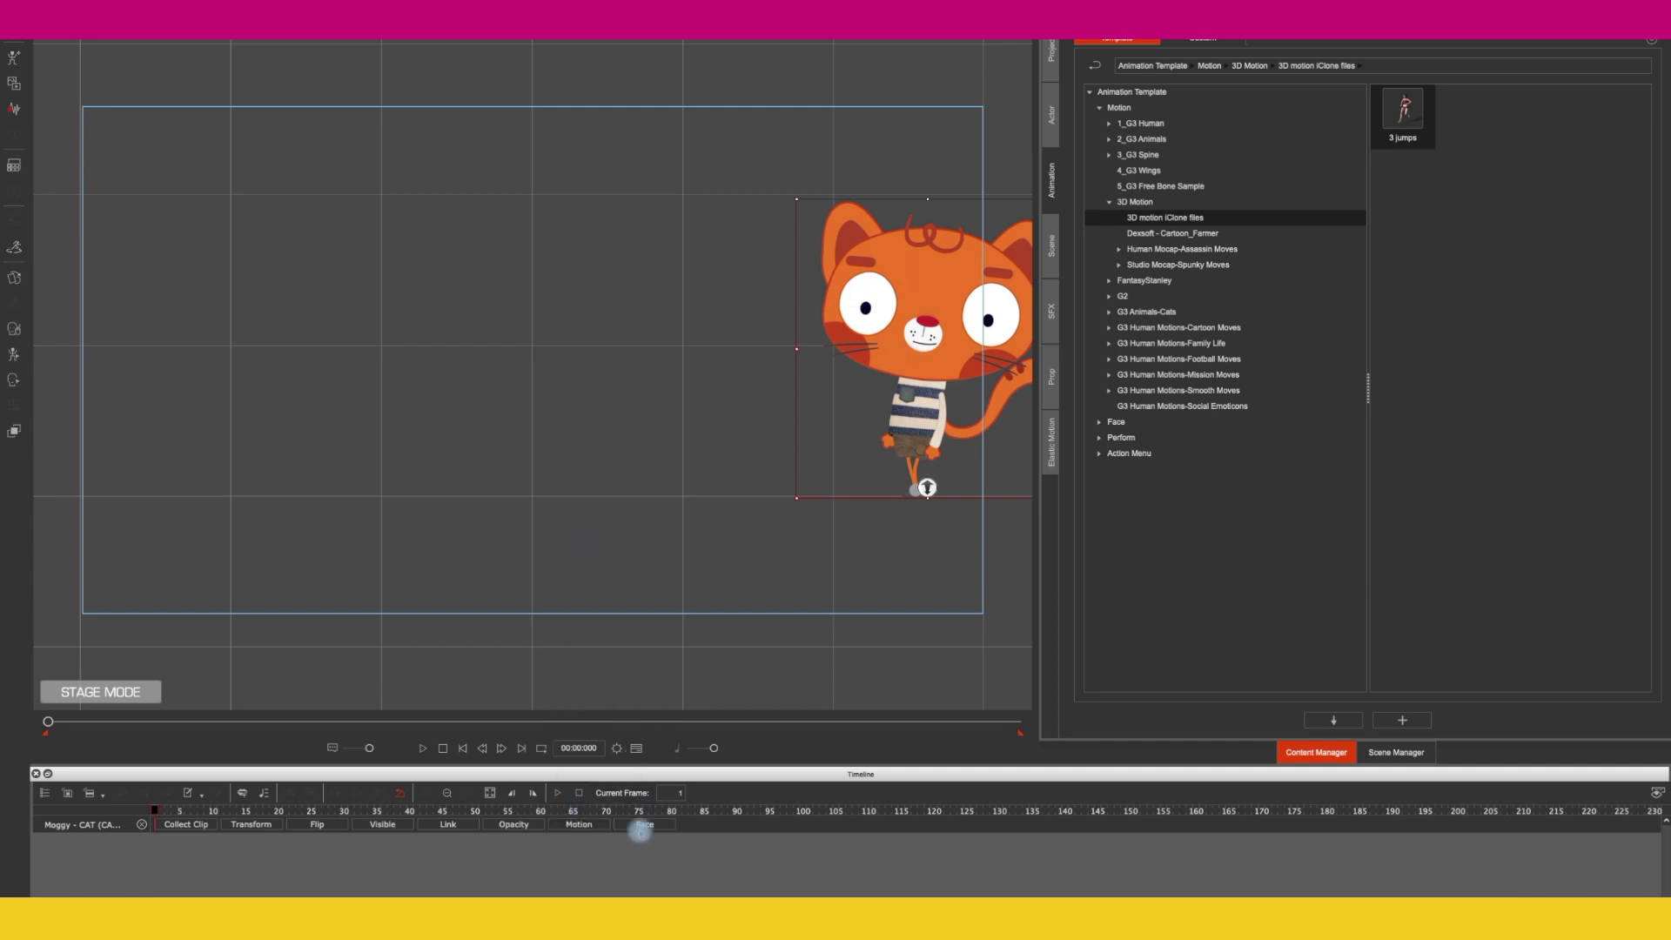
pyautogui.click(643, 825)
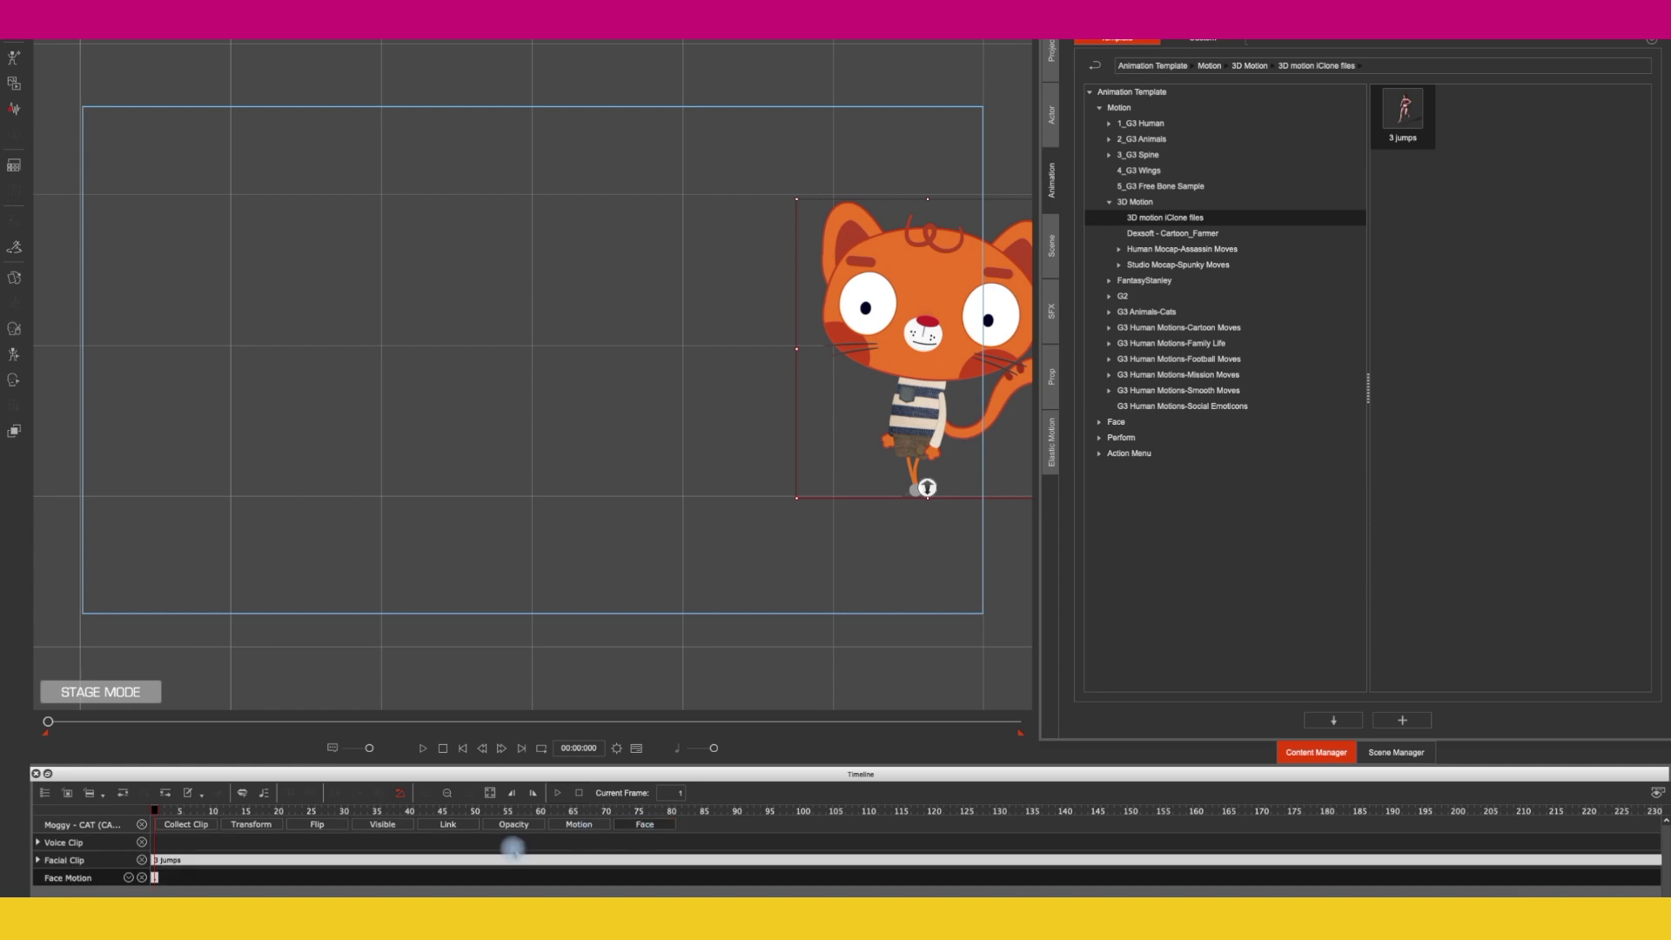
pyautogui.click(188, 860)
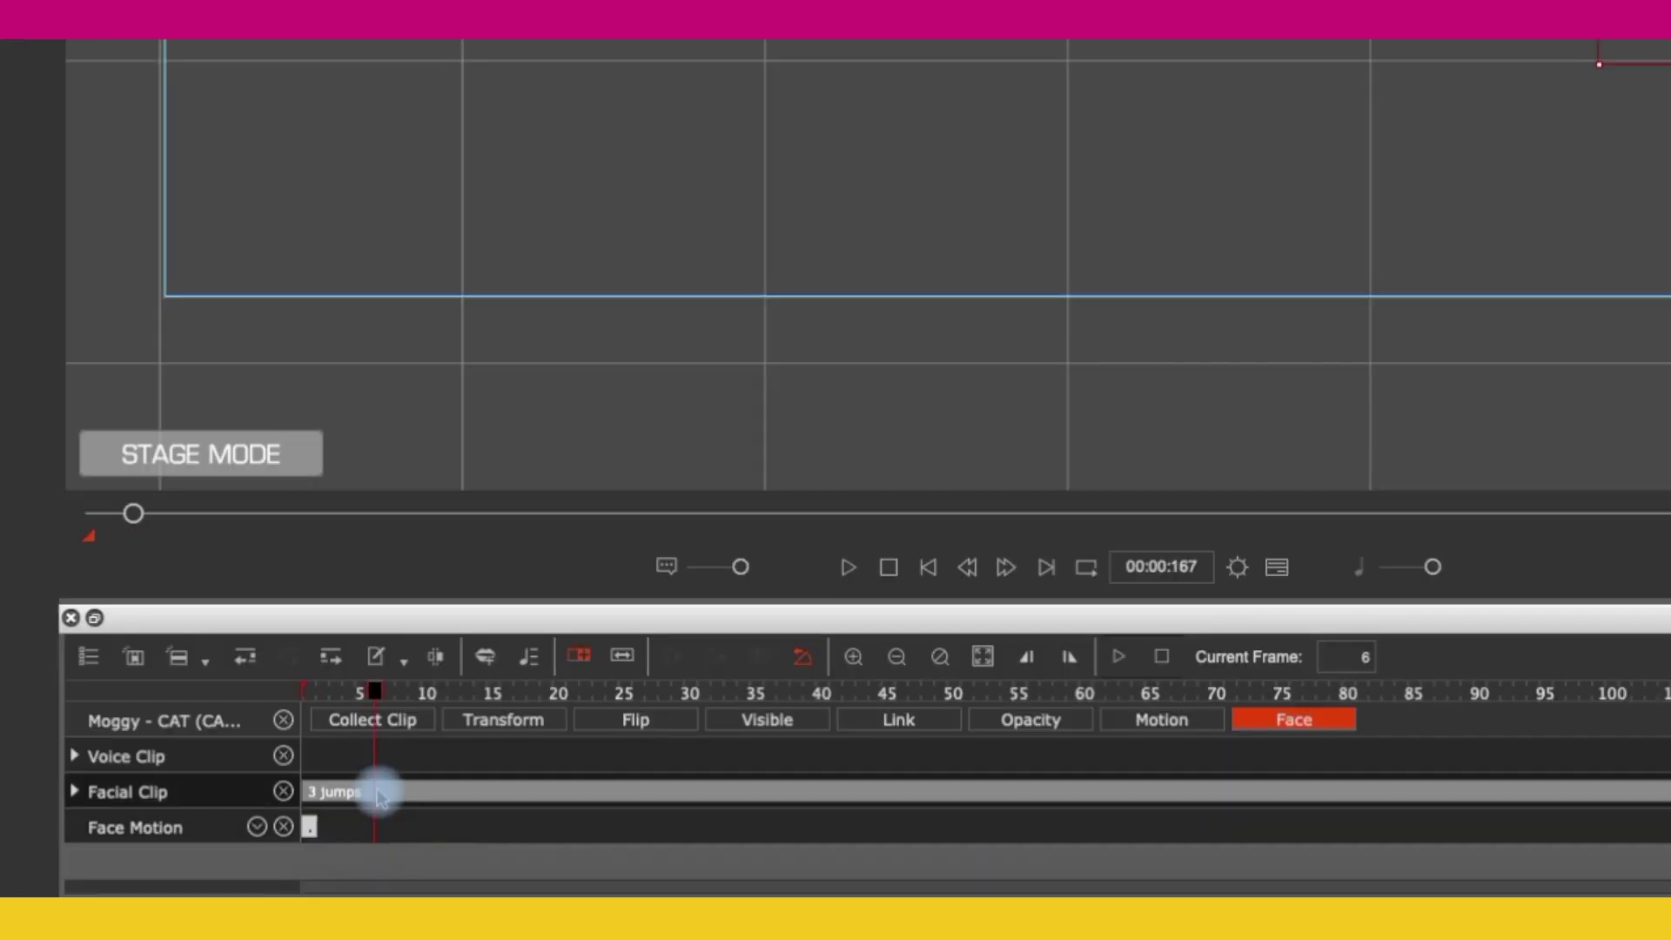
pyautogui.rightClick(380, 797)
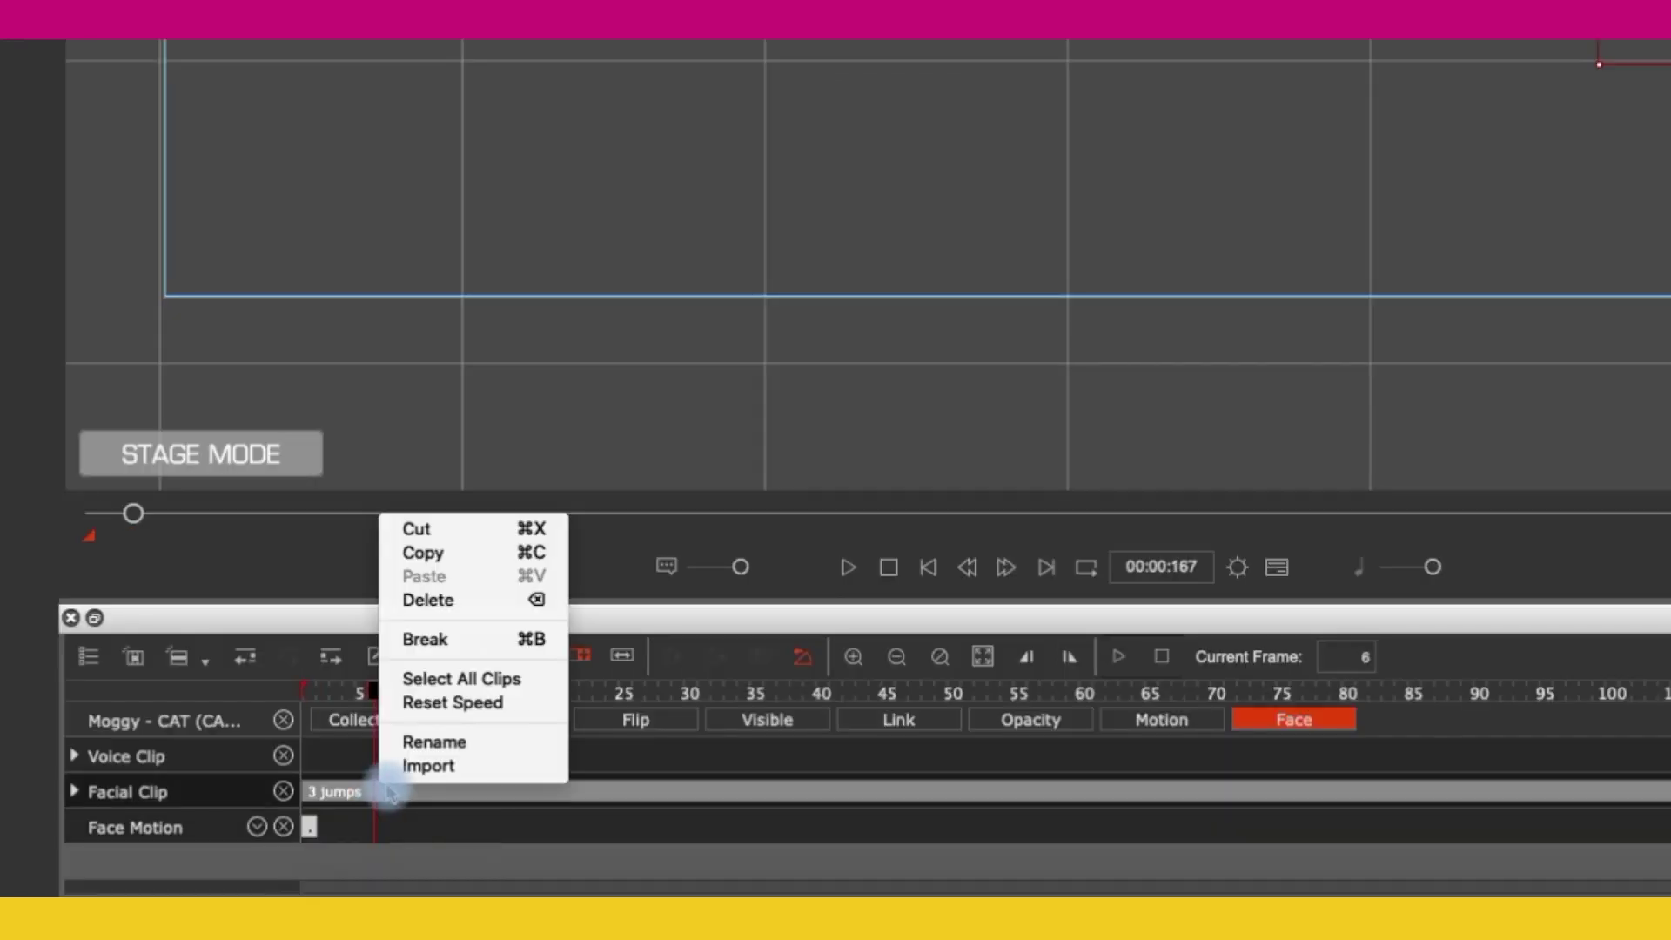
pyautogui.click(479, 605)
pyautogui.click(933, 571)
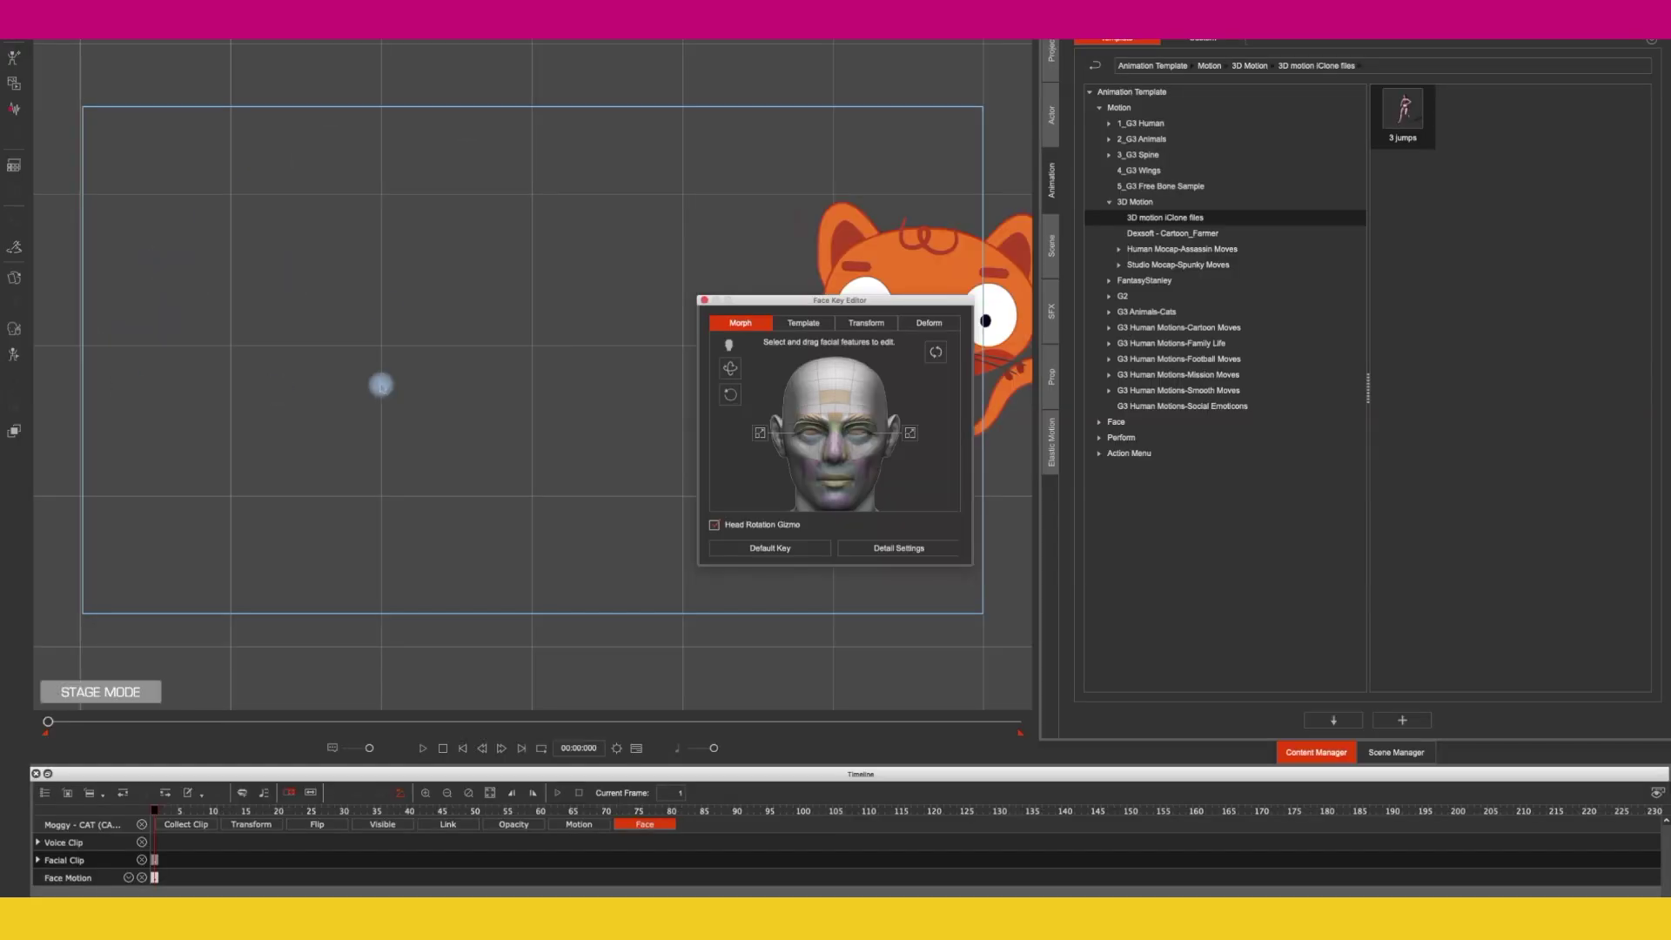
# Step: Turn the cat's head to the left and slightly down in the Face Key Editor at the first frame
pyautogui.moveTo(751, 302); pyautogui.dragTo(449, 283)
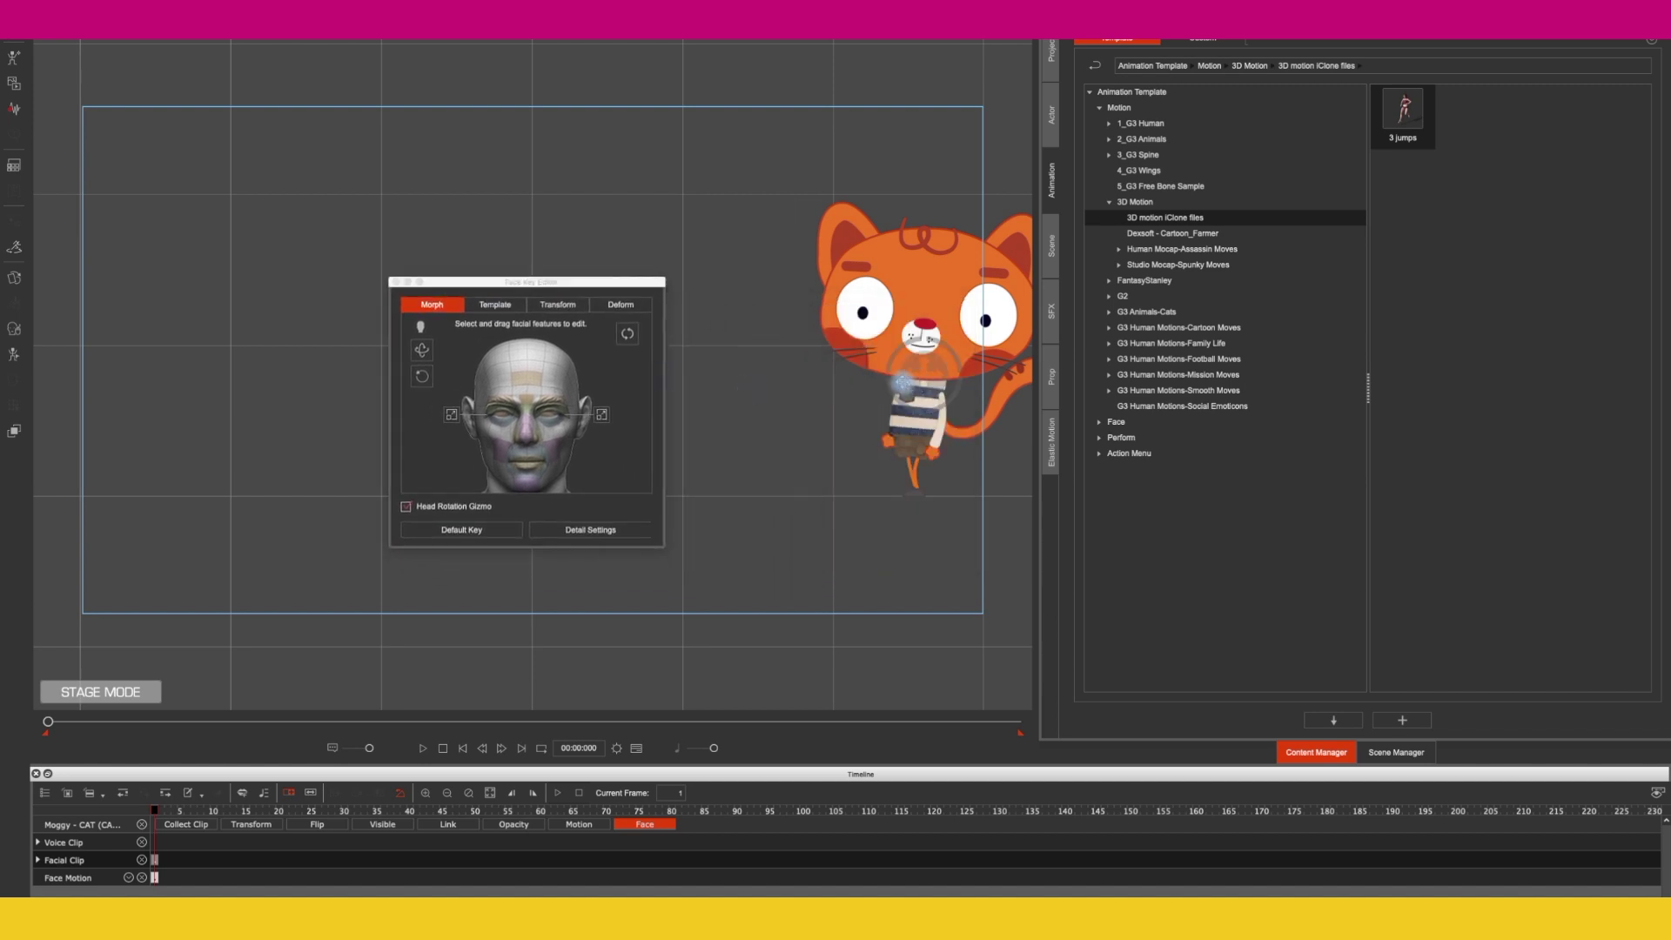
pyautogui.moveTo(902, 383); pyautogui.dragTo(782, 381)
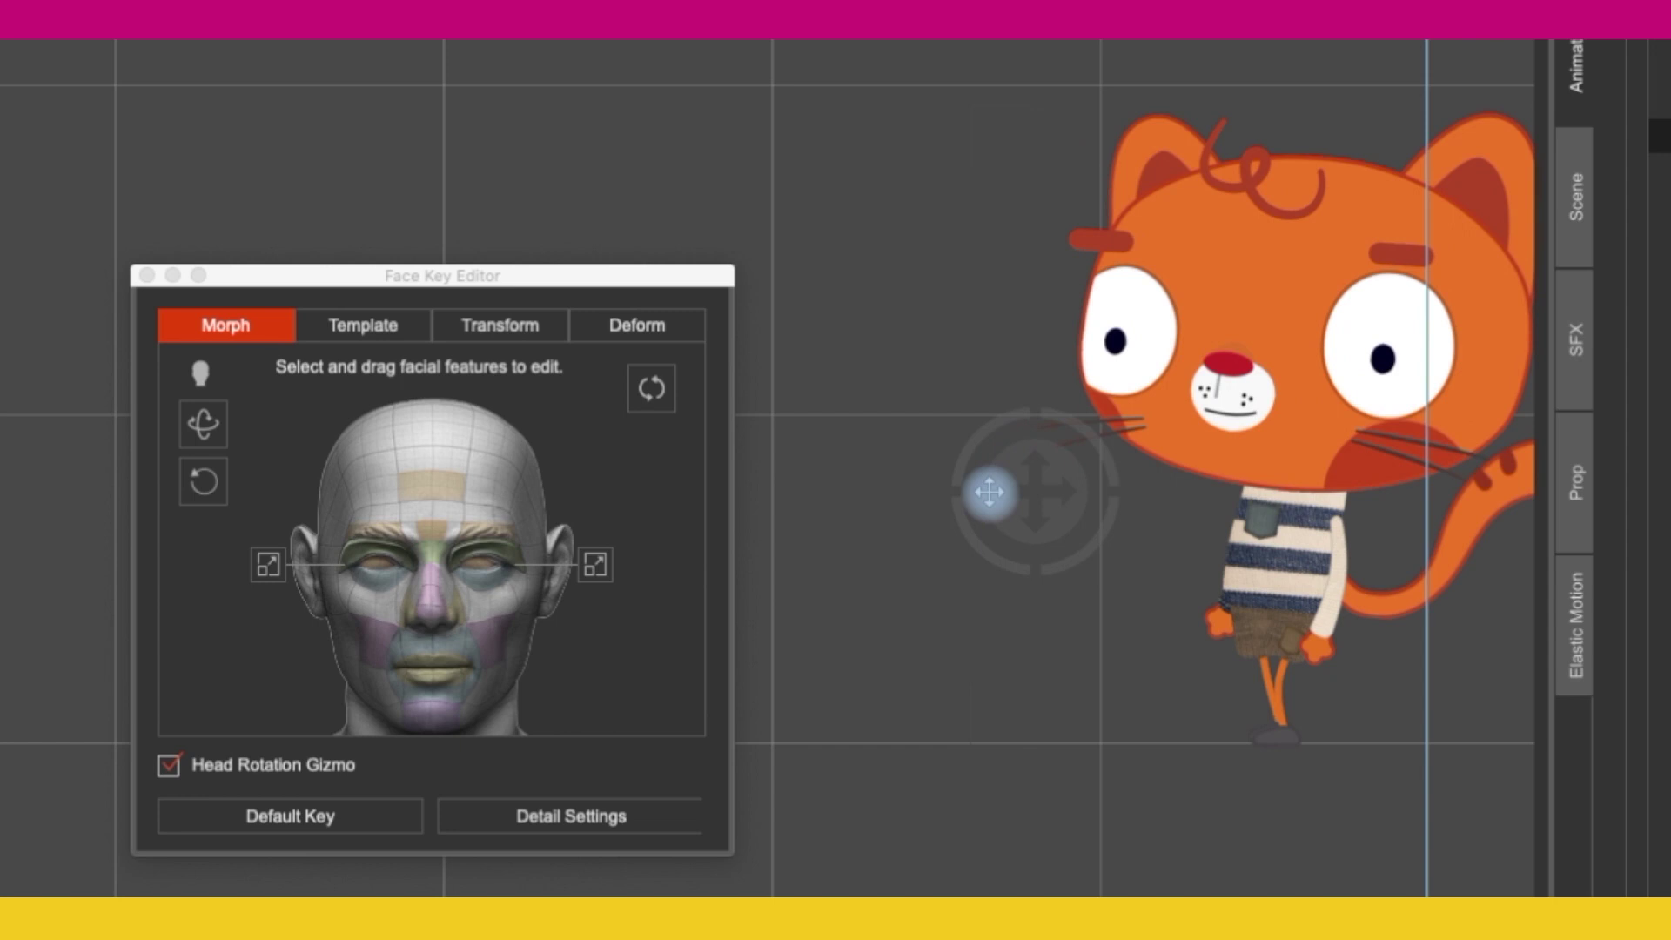
pyautogui.moveTo(981, 505); pyautogui.dragTo(977, 530)
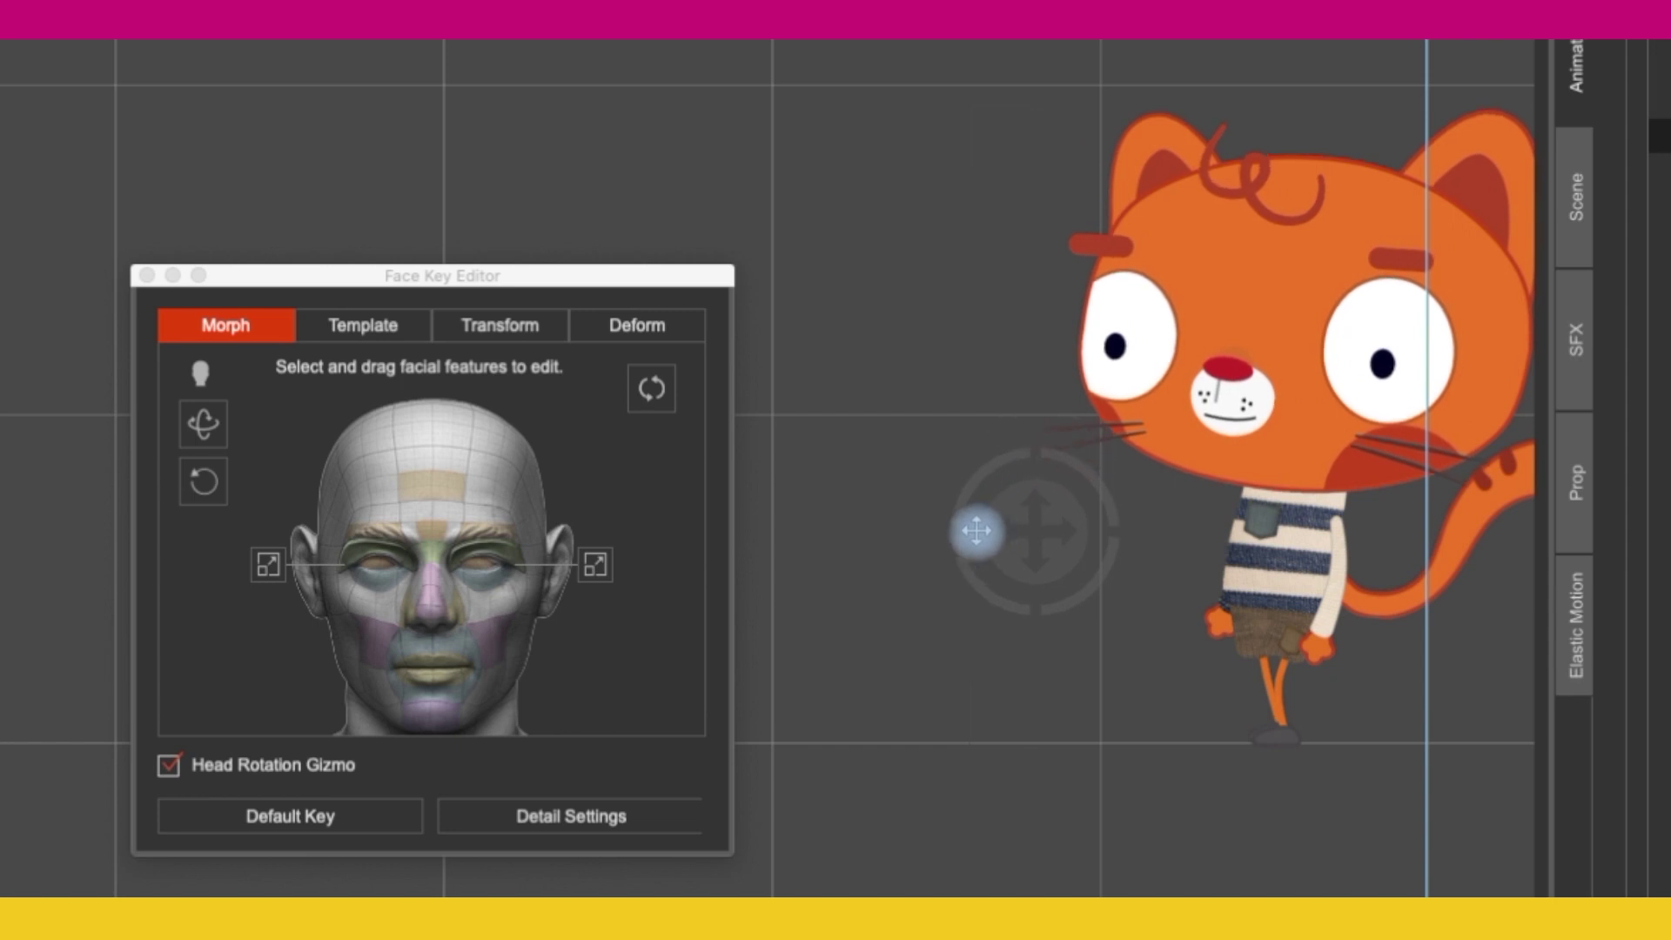
# Step: Aim the cat's eyes down and to the left, close the Face Key Editor and play the animation to check it
pyautogui.click(379, 575)
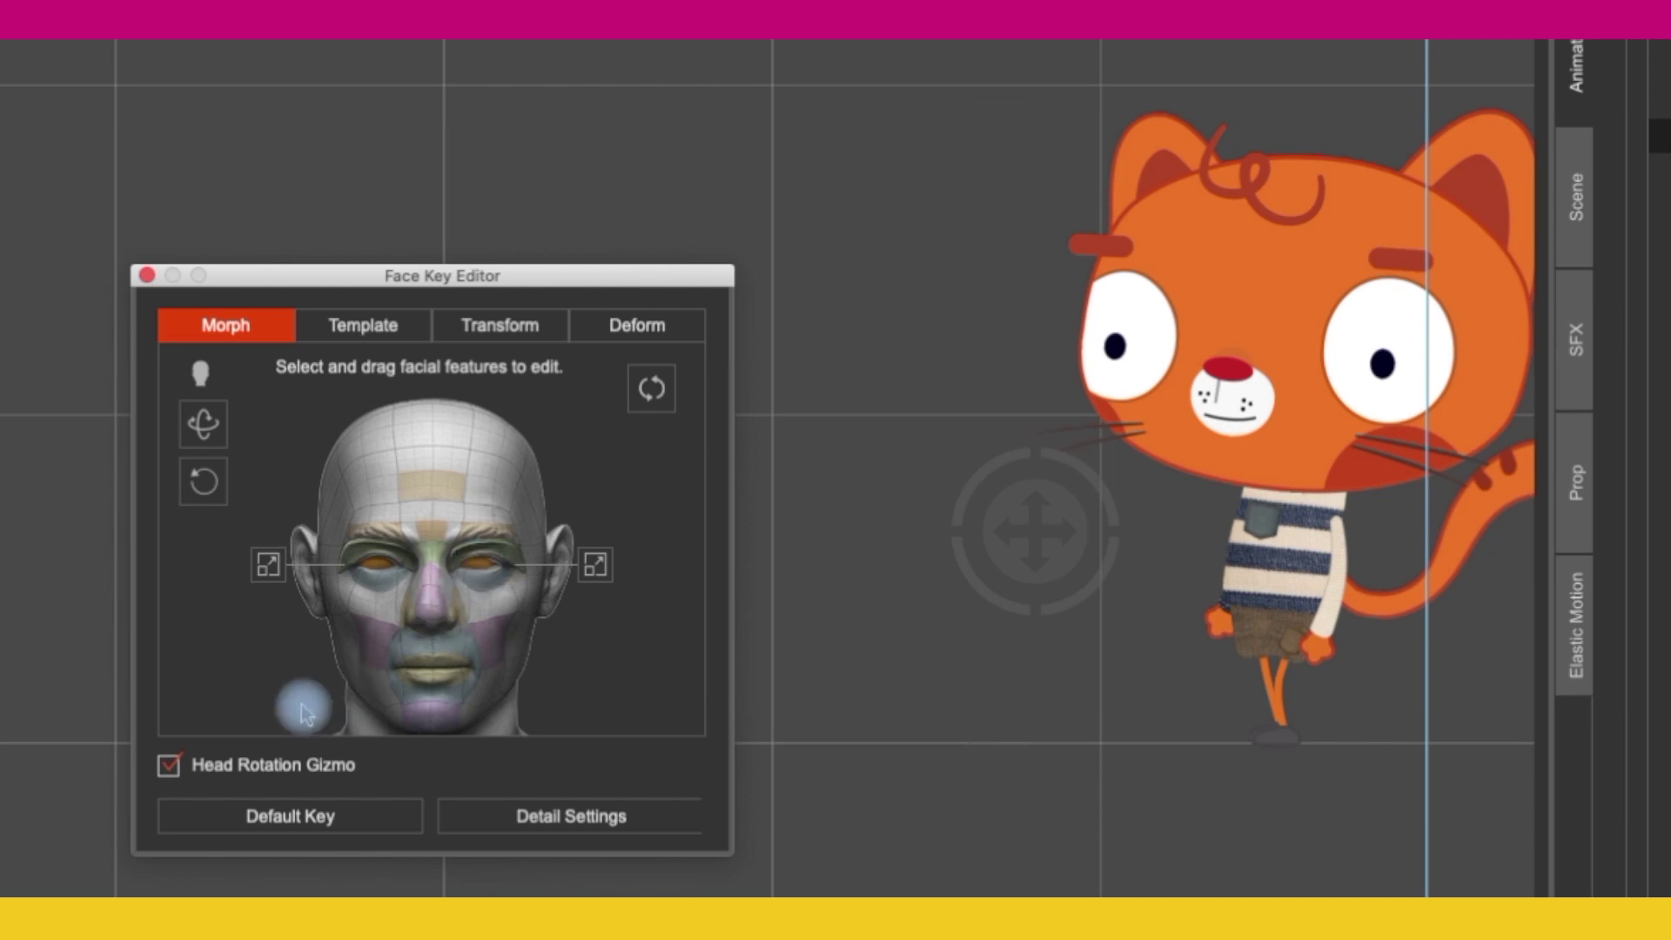
pyautogui.moveTo(301, 703); pyautogui.dragTo(125, 619)
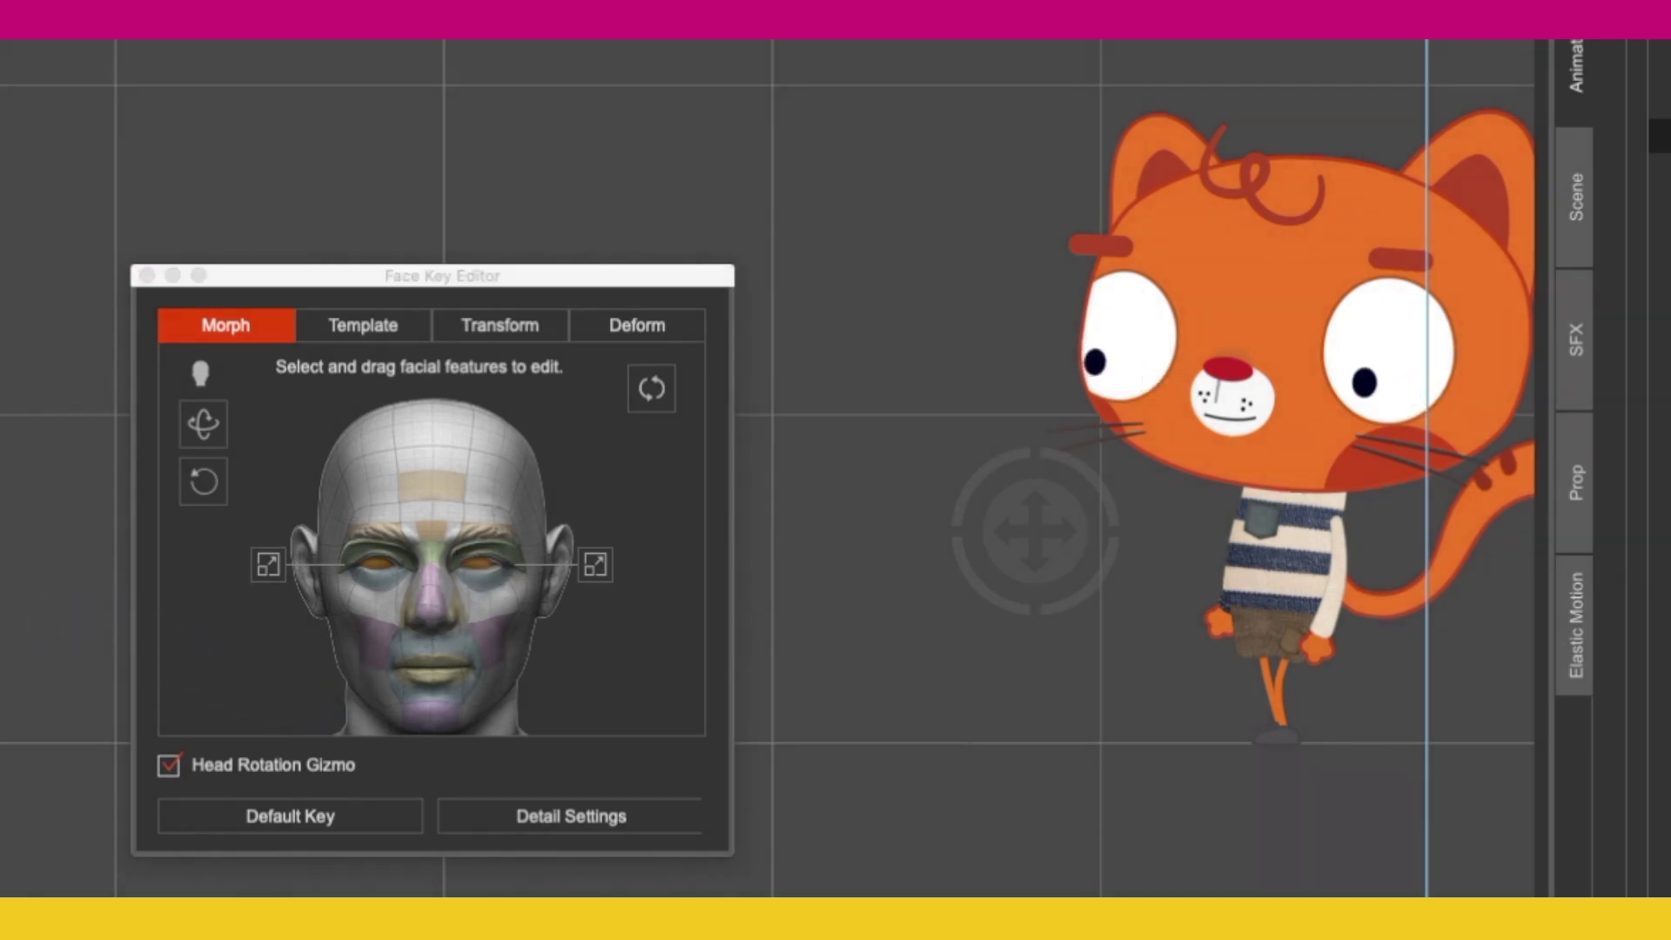
pyautogui.click(259, 567)
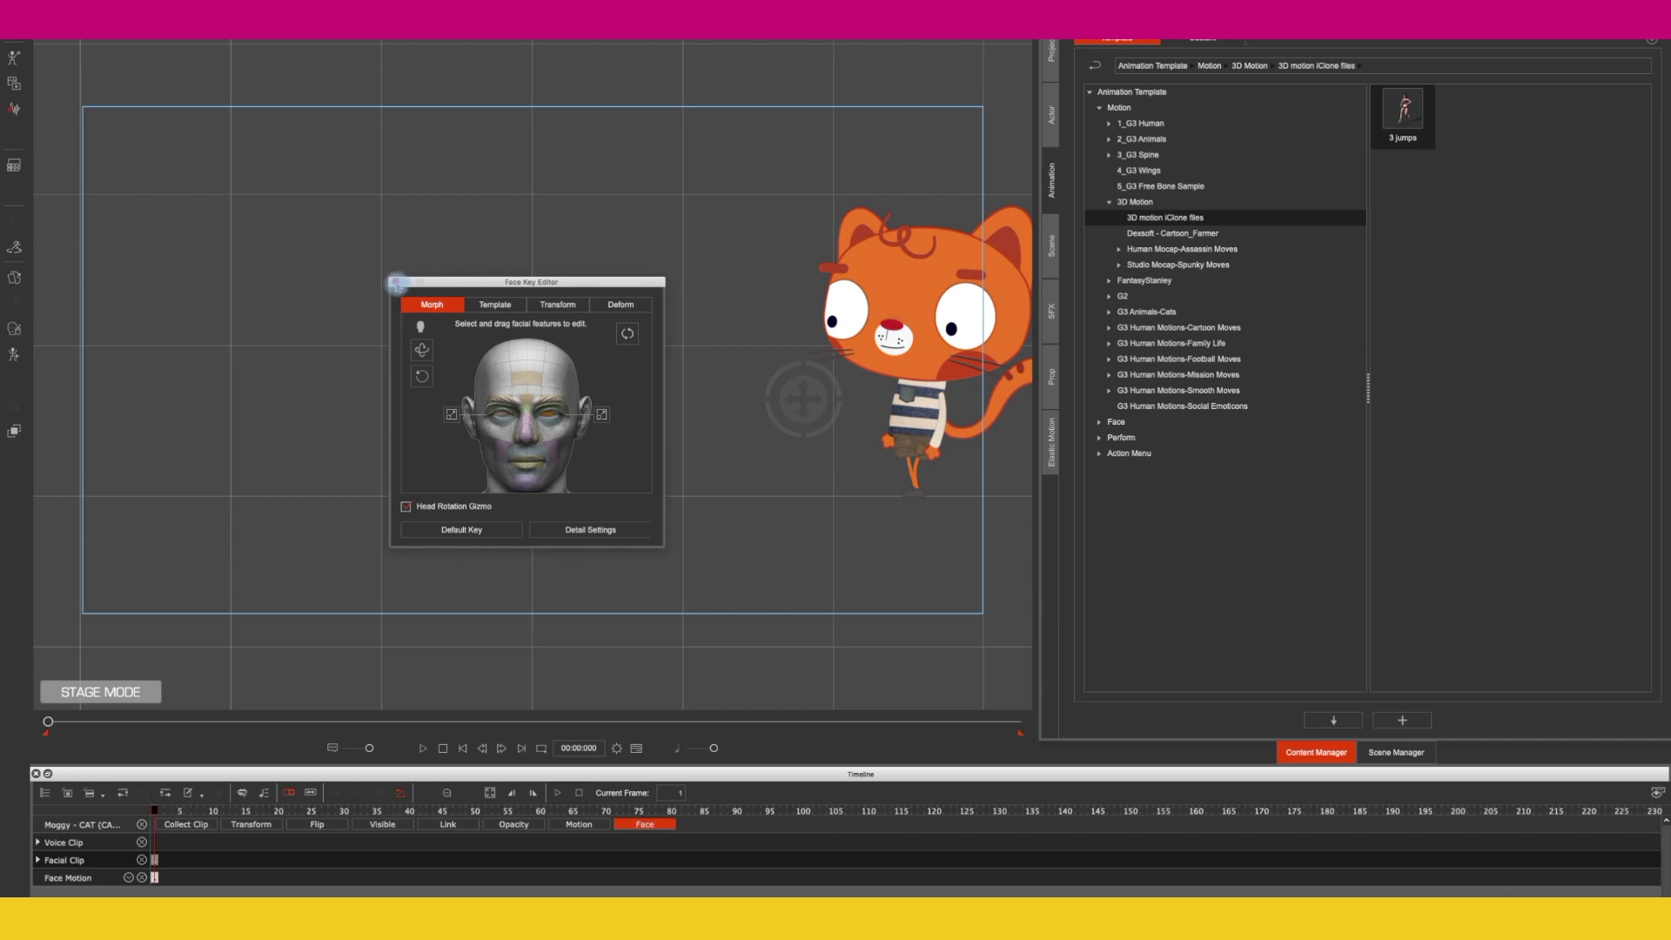
pyautogui.click(397, 282)
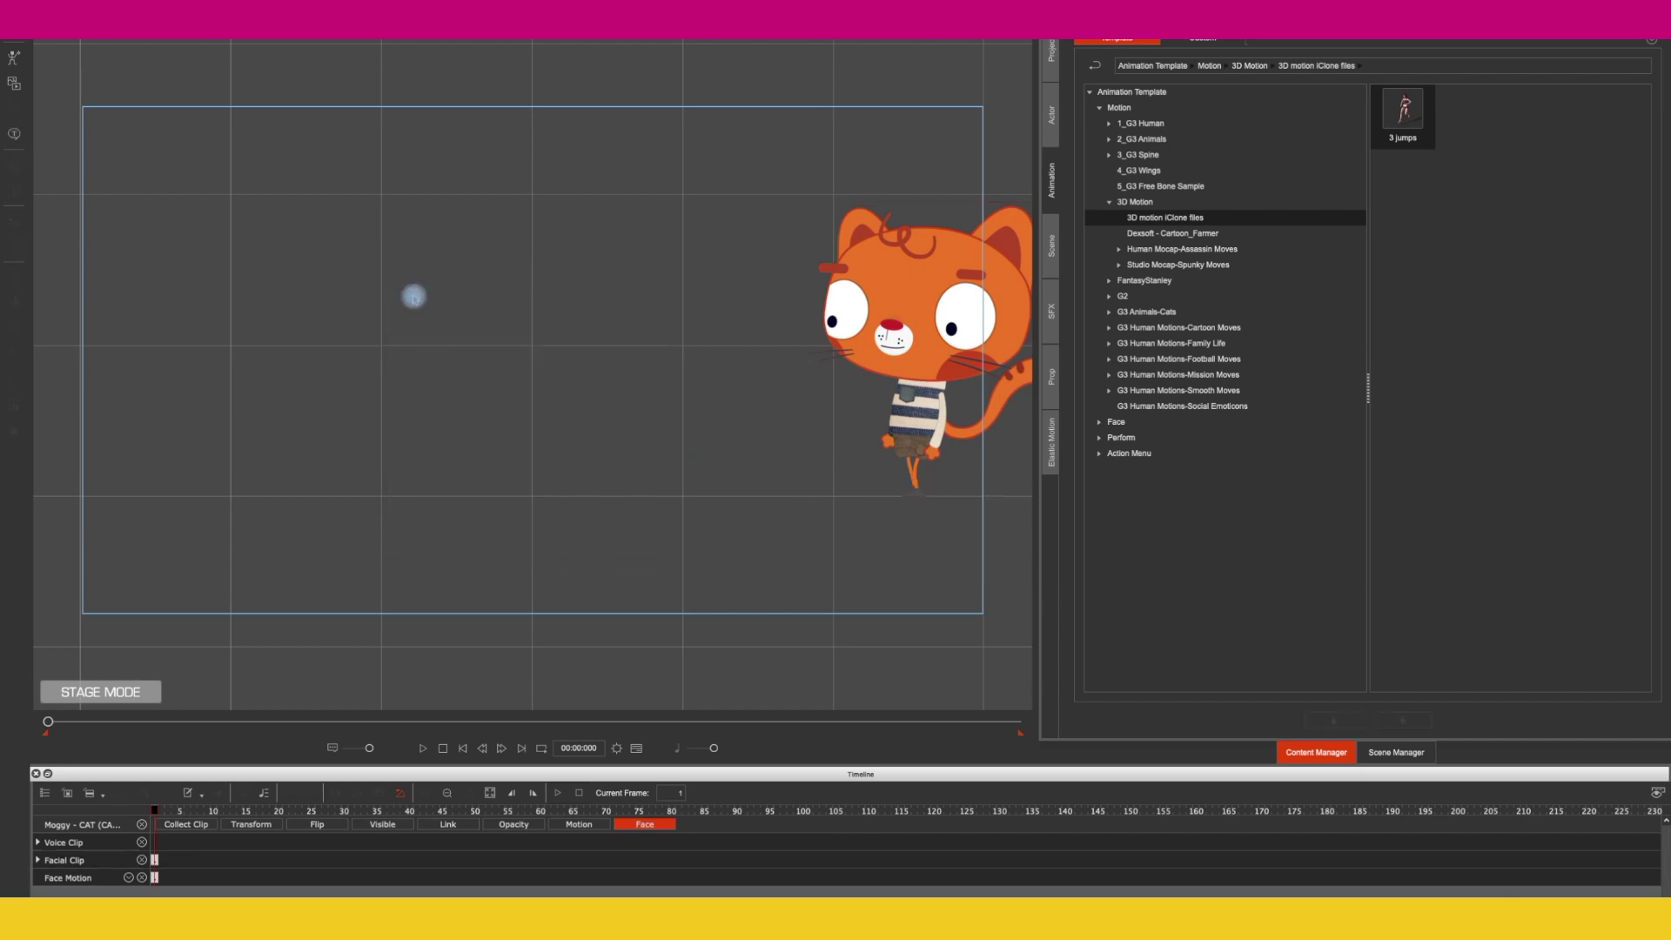
pyautogui.click(421, 754)
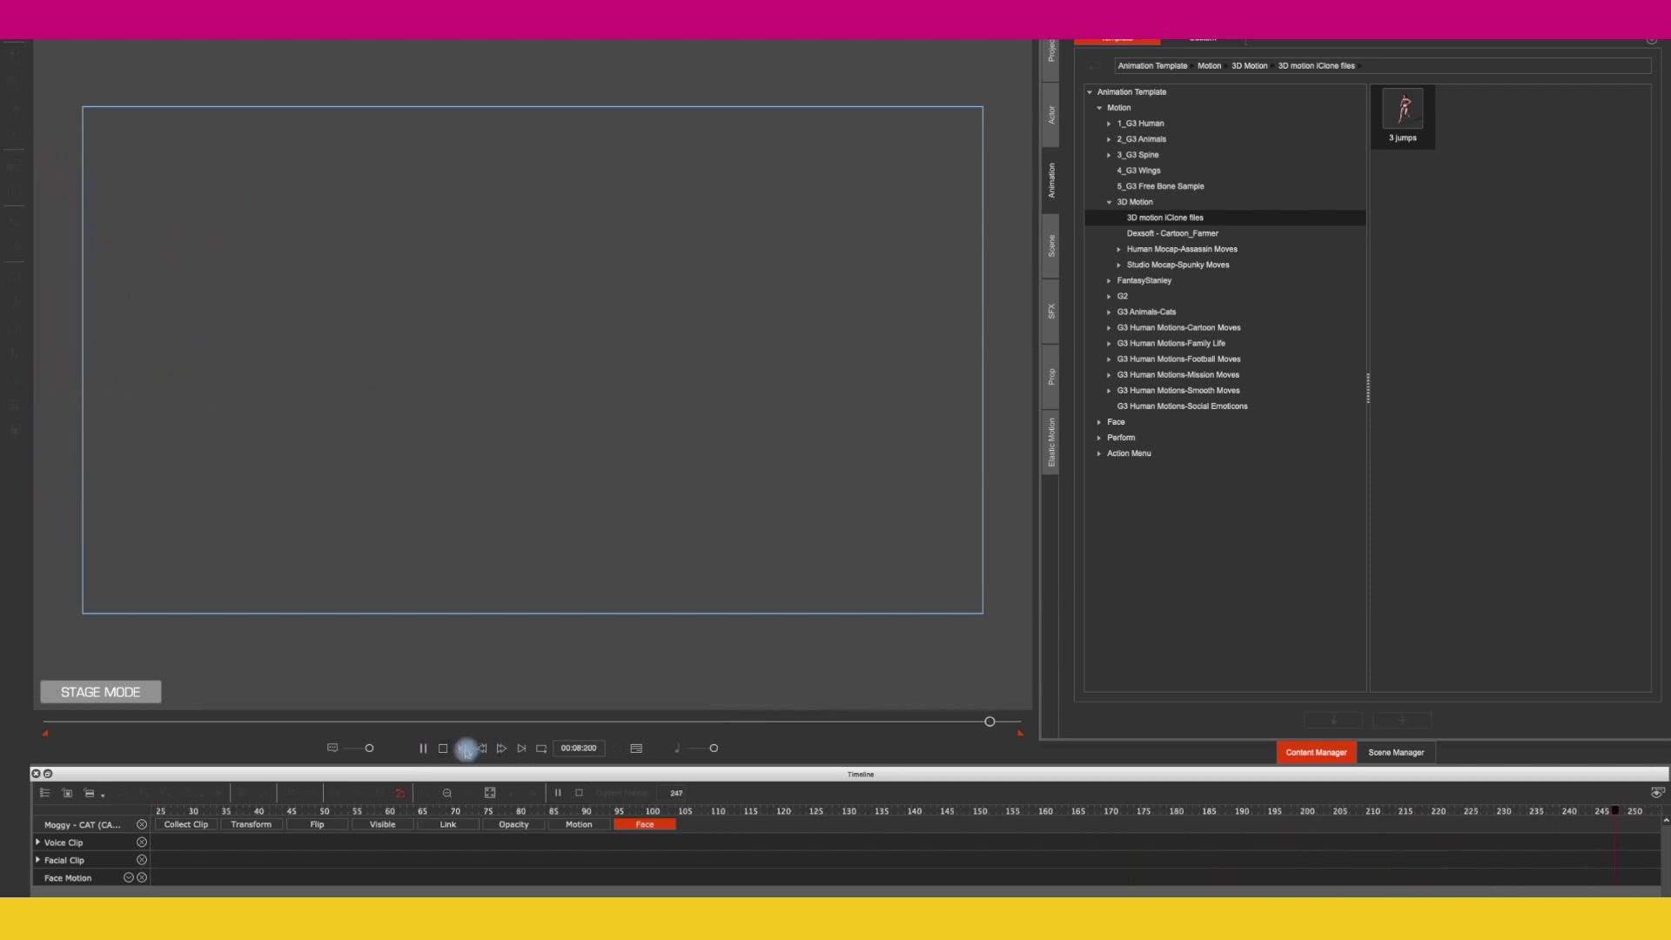
pyautogui.click(465, 749)
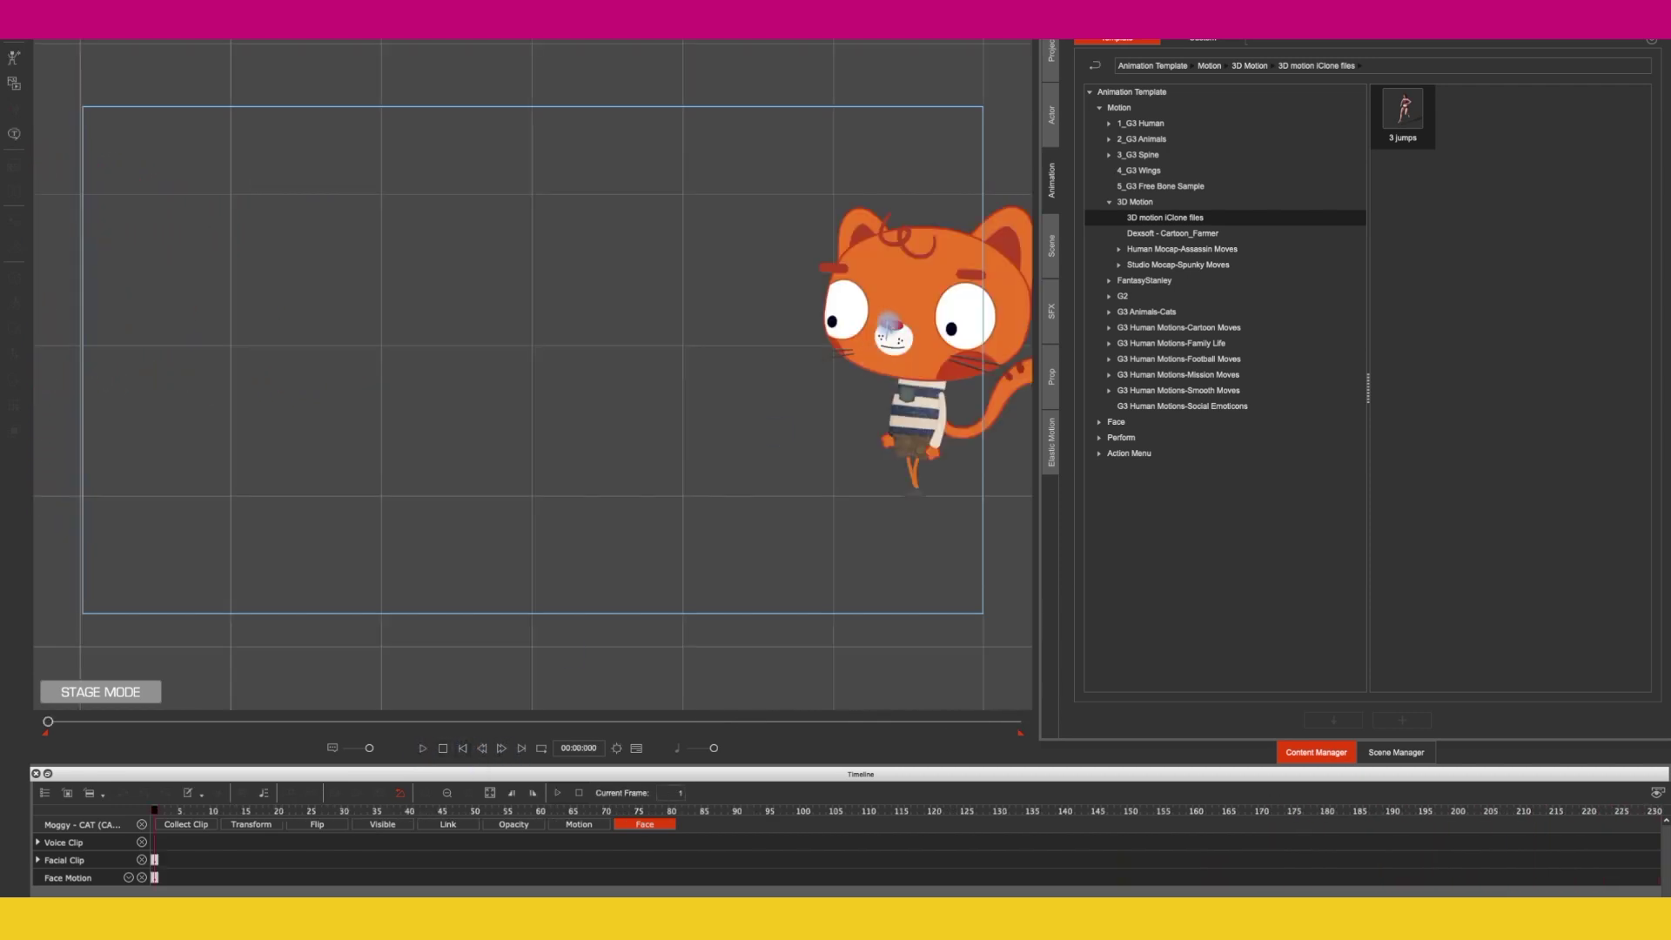
# Step: Scale the cat down slightly at the first frame, then play the animation and rewind it
pyautogui.click(889, 324)
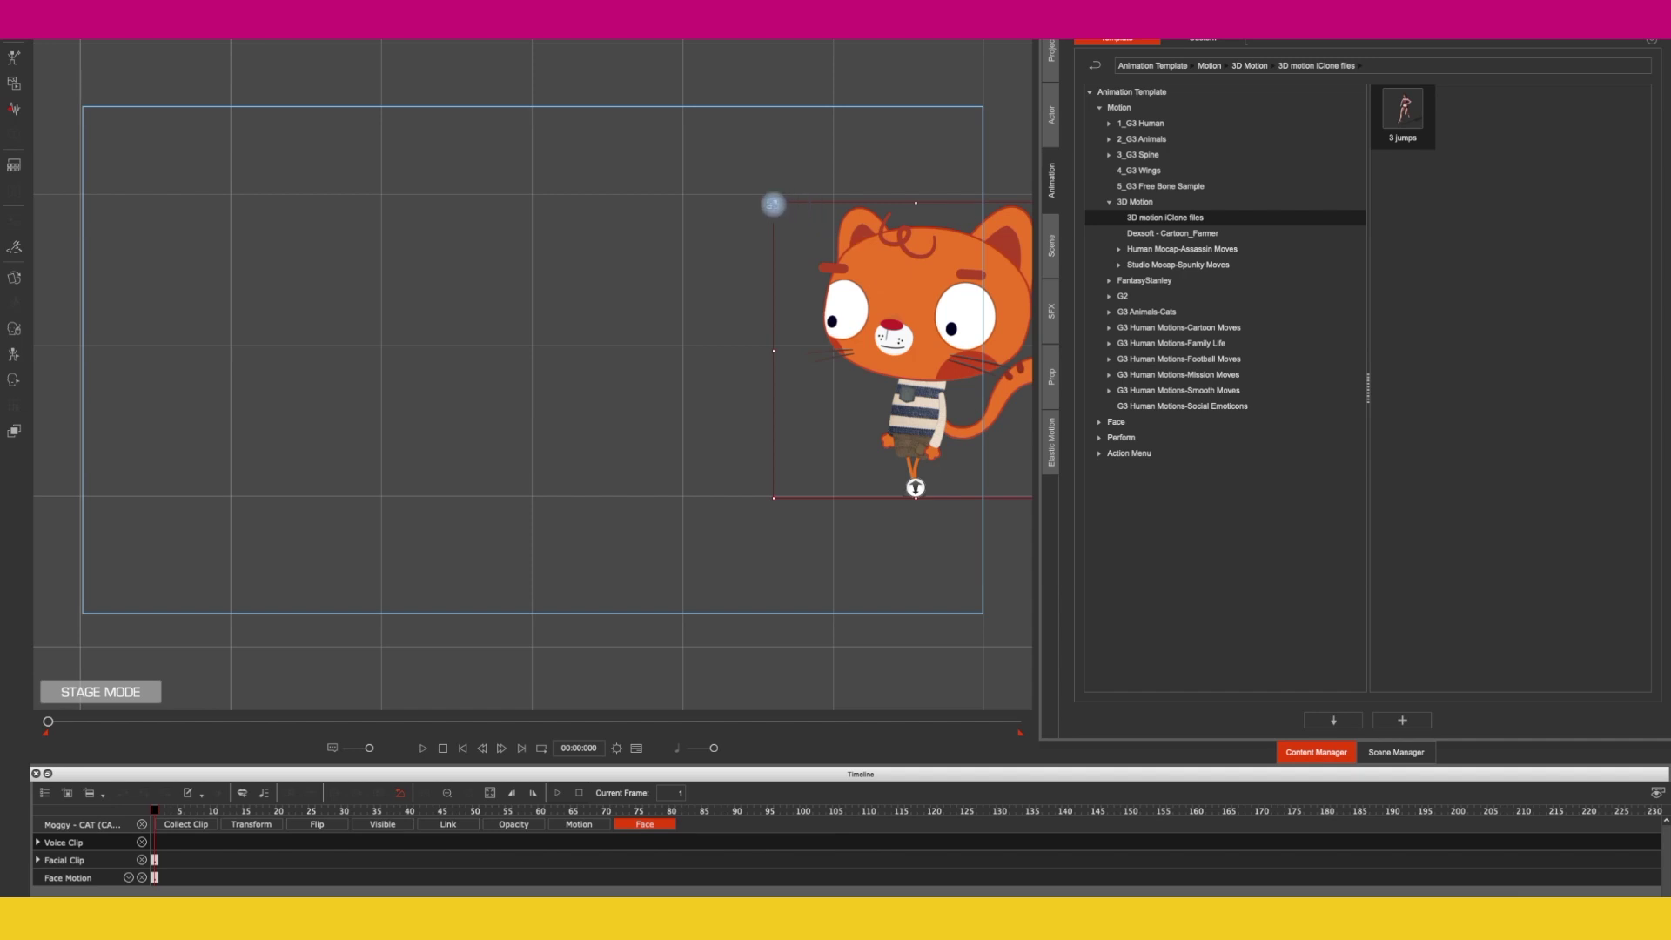
pyautogui.moveTo(773, 204); pyautogui.dragTo(804, 229)
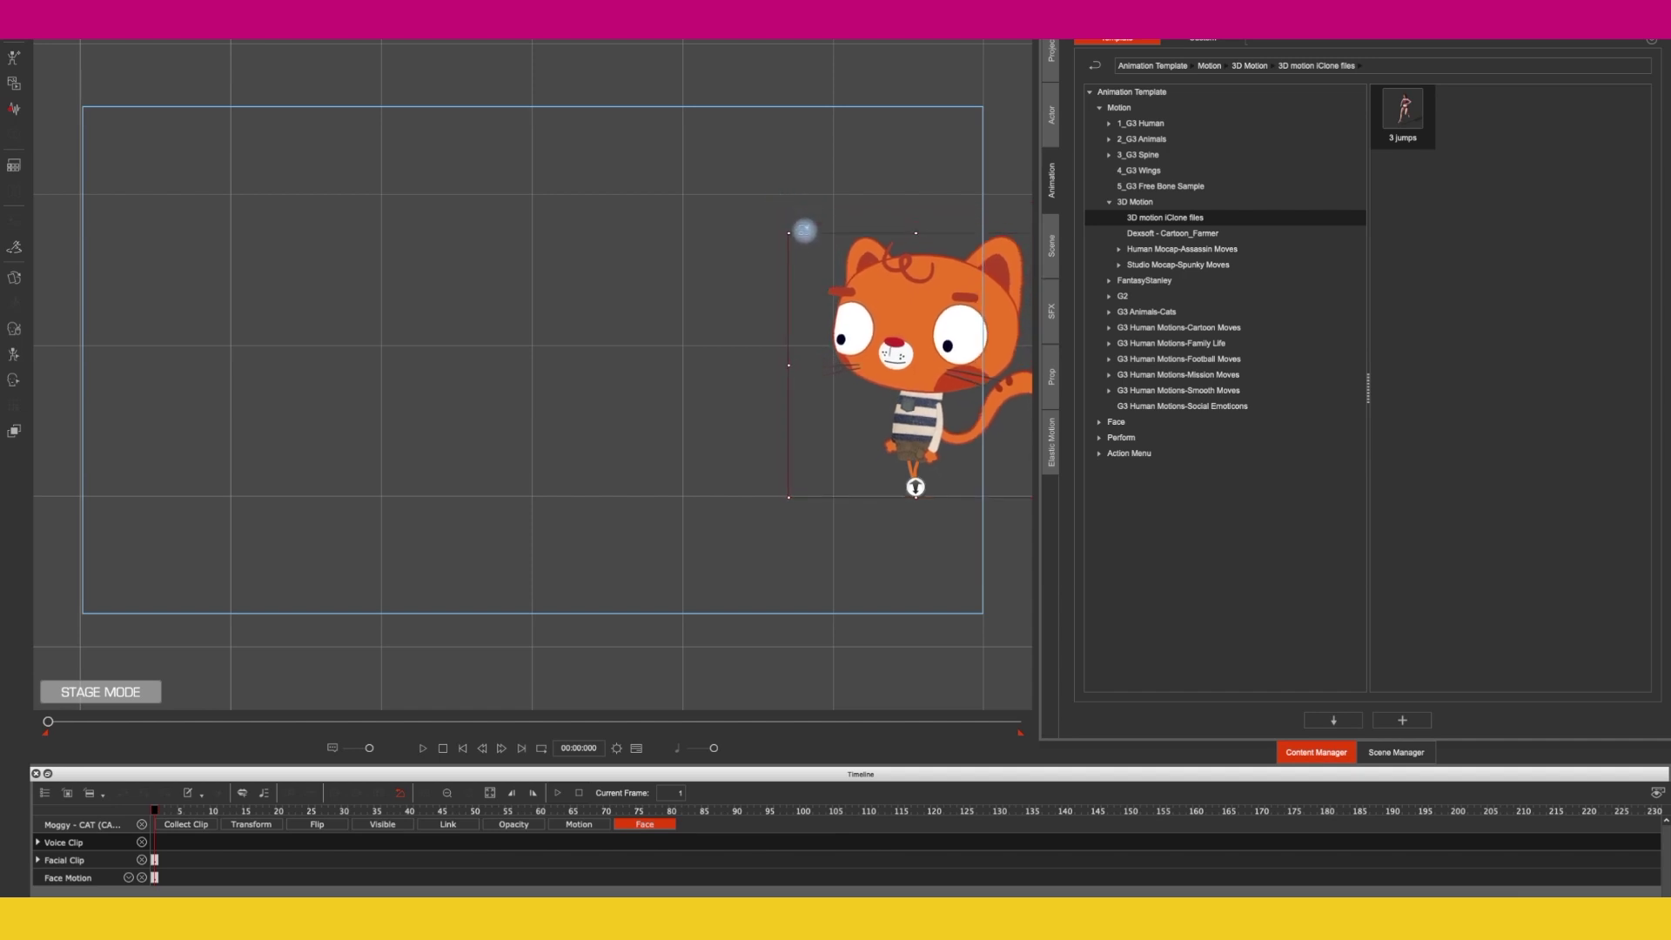
pyautogui.click(427, 750)
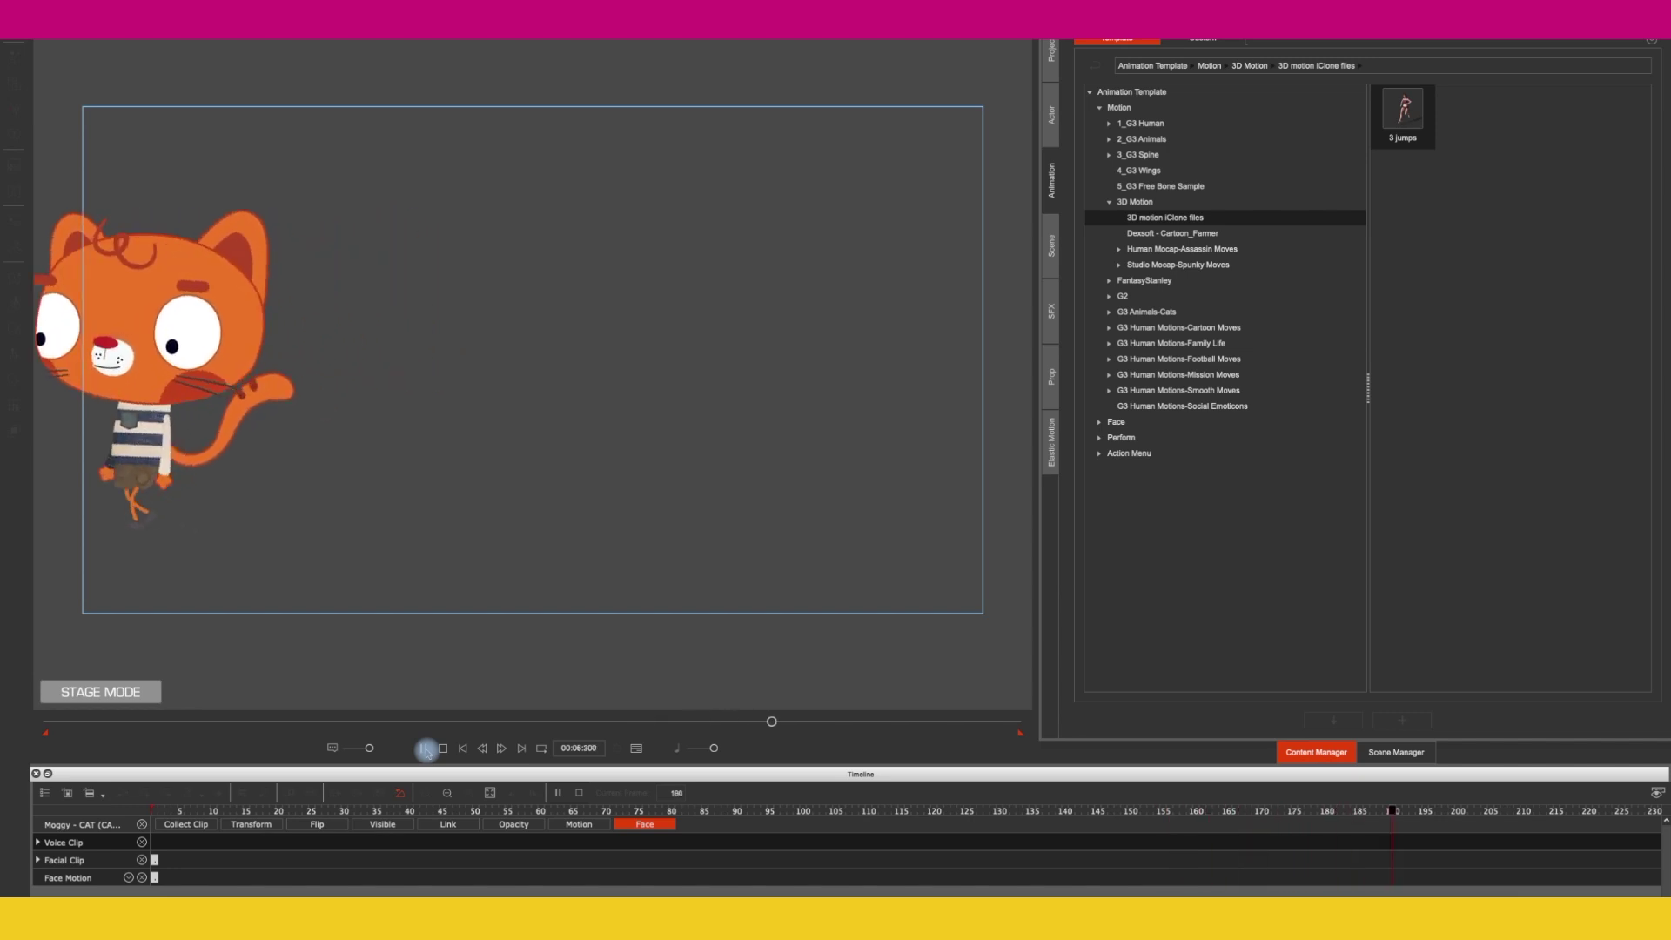
pyautogui.click(426, 750)
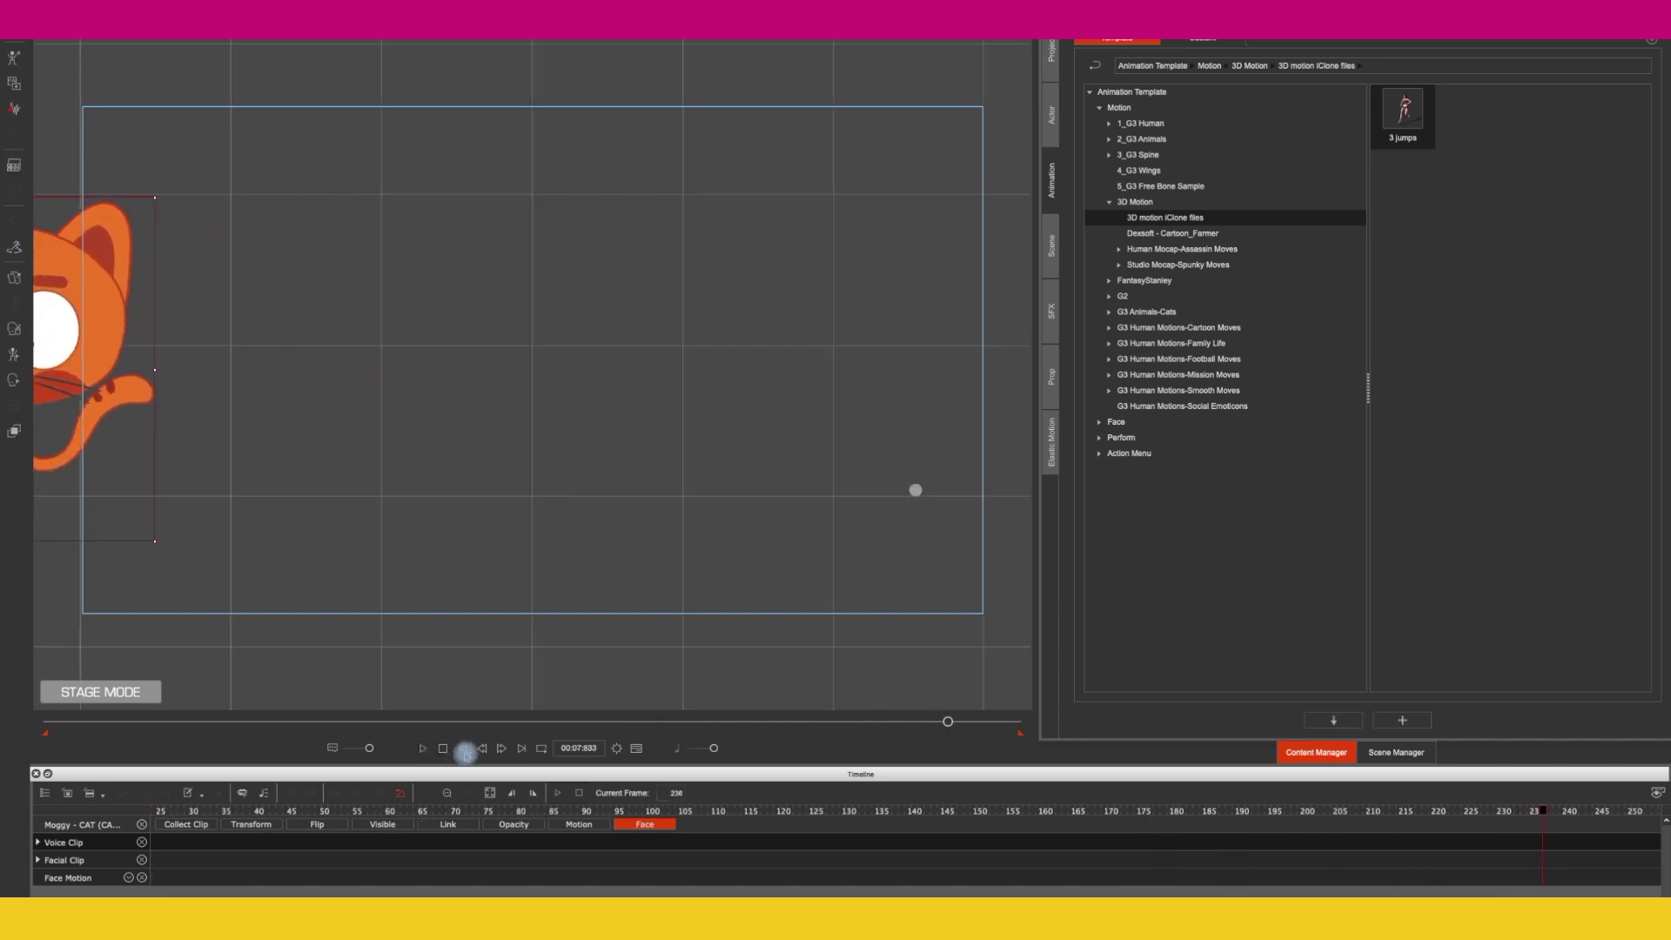
pyautogui.click(462, 748)
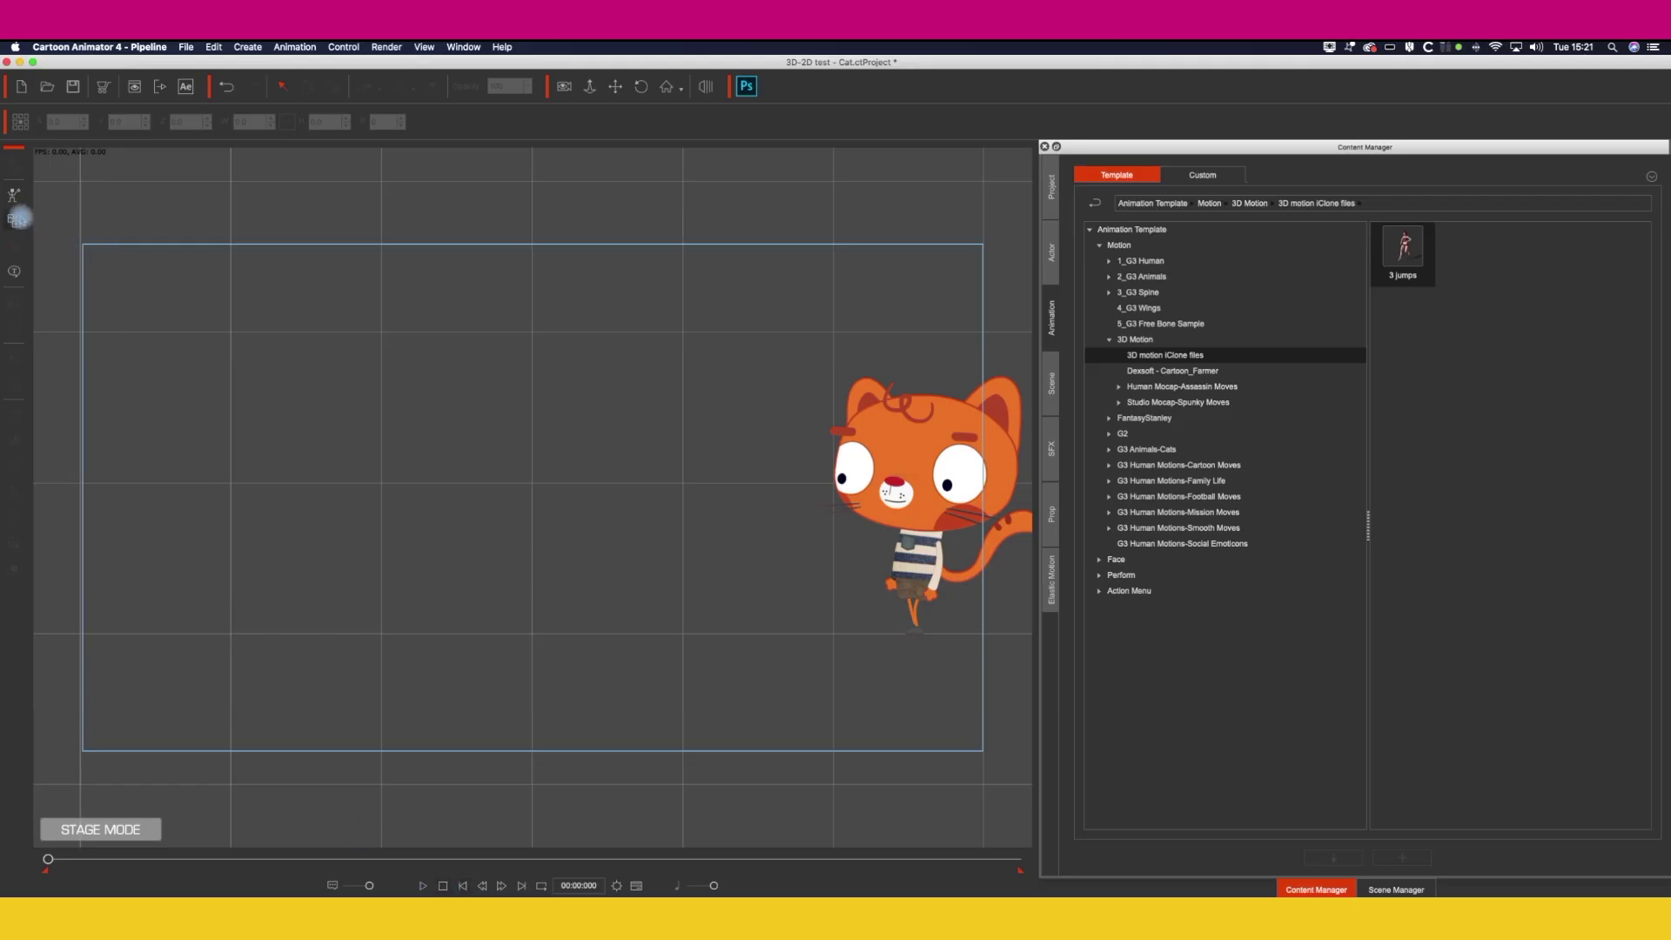
# Step: Import the meadow picture as the background and add a tree picture as an image layer
pyautogui.click(18, 220)
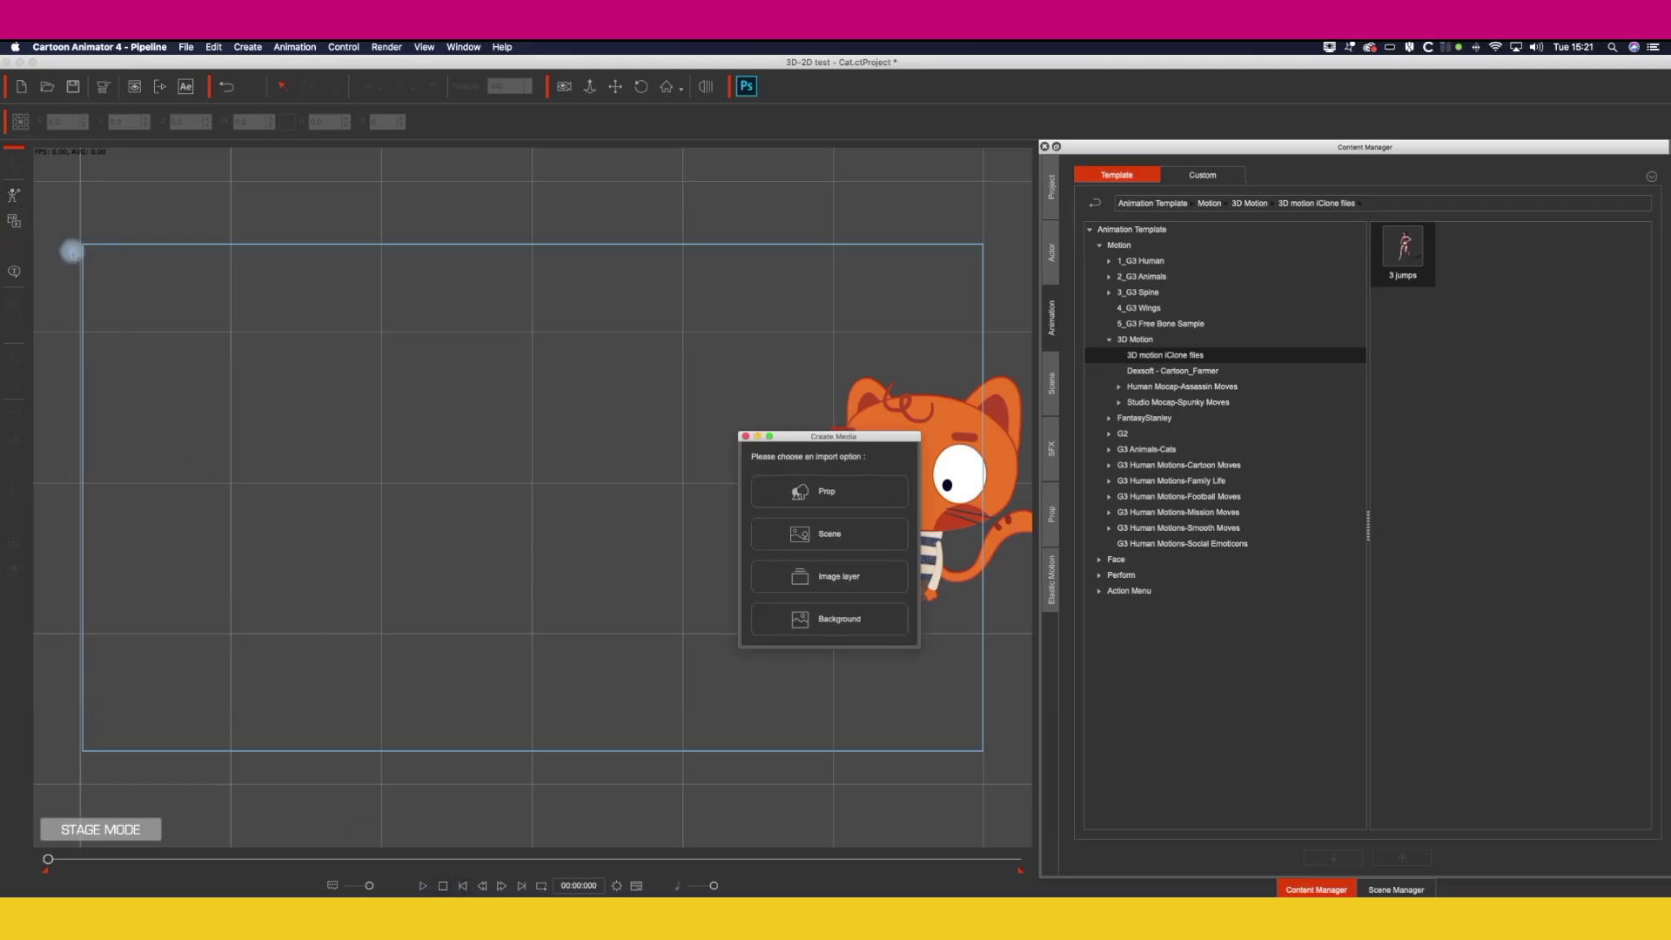
pyautogui.click(856, 620)
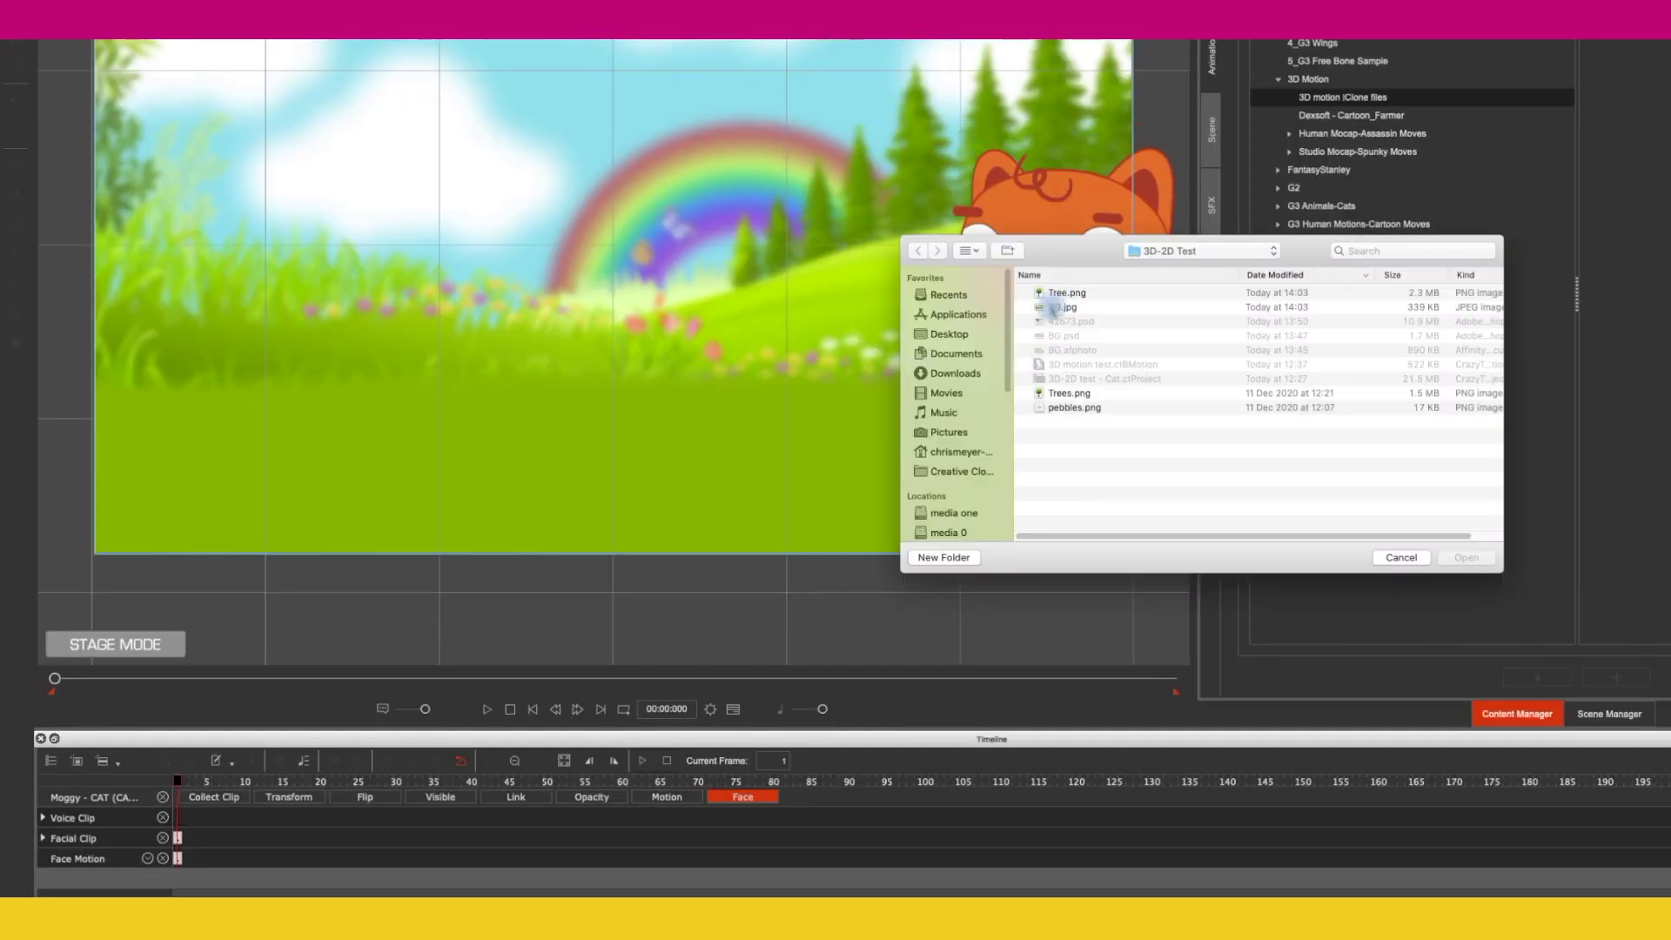
pyautogui.doubleClick(1061, 318)
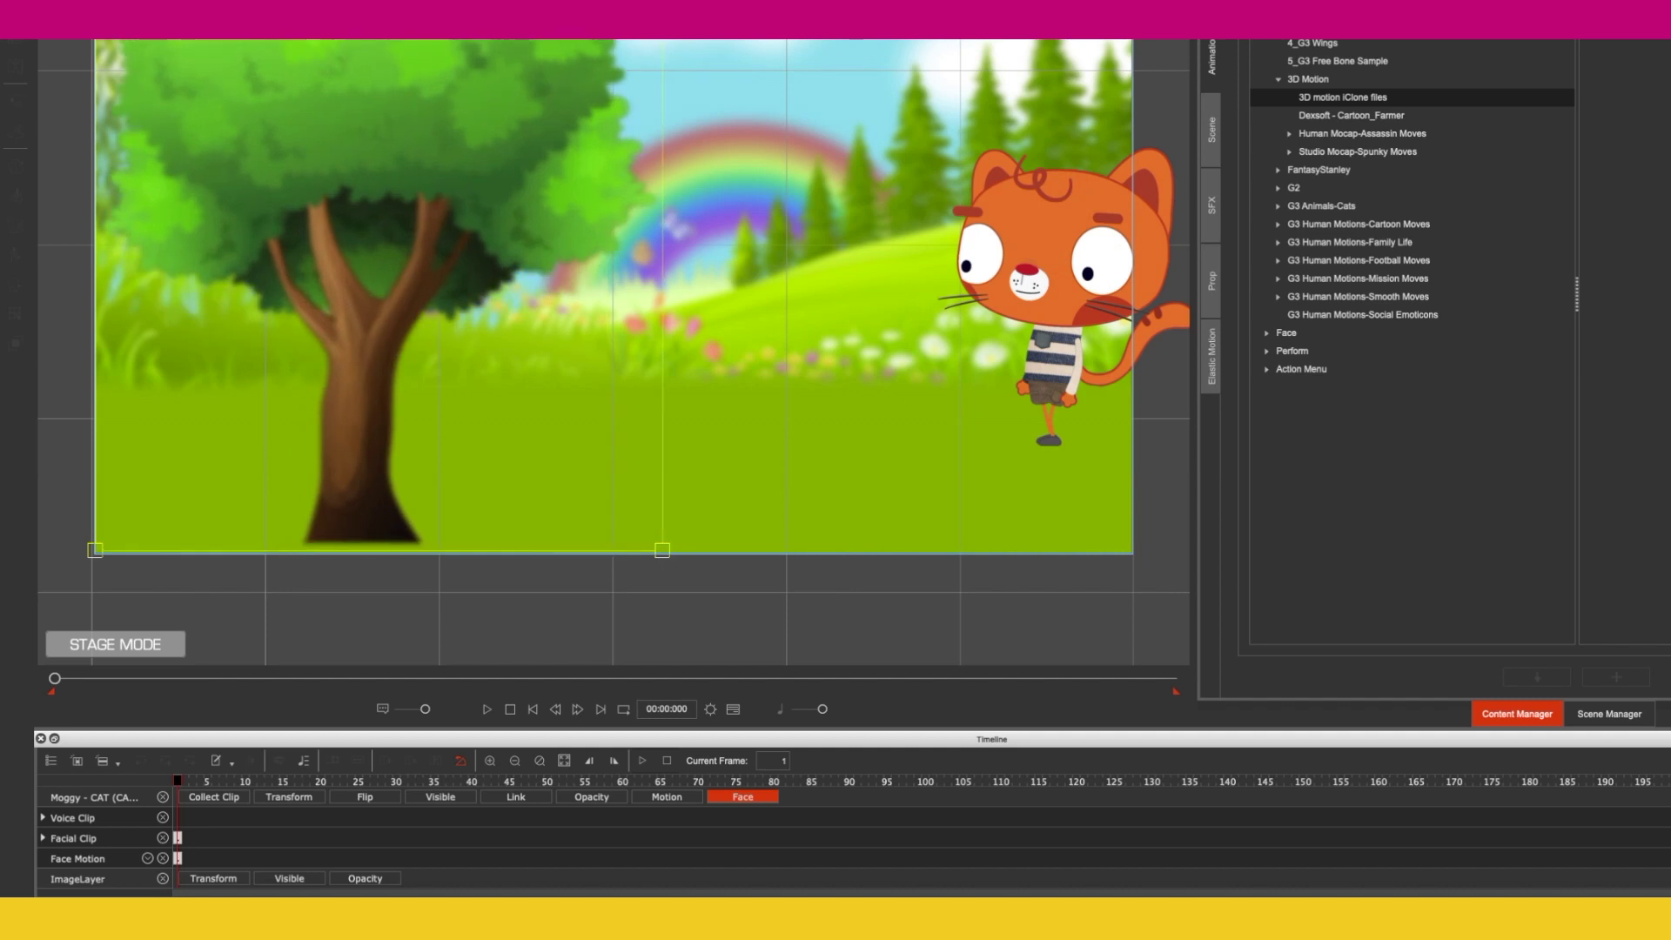
# Step: Resize the tree image layer, place it at the left edge of the stage and add a second tree on the right
pyautogui.moveTo(663, 550); pyautogui.dragTo(910, 561)
pyautogui.moveTo(507, 220); pyautogui.dragTo(105, 231)
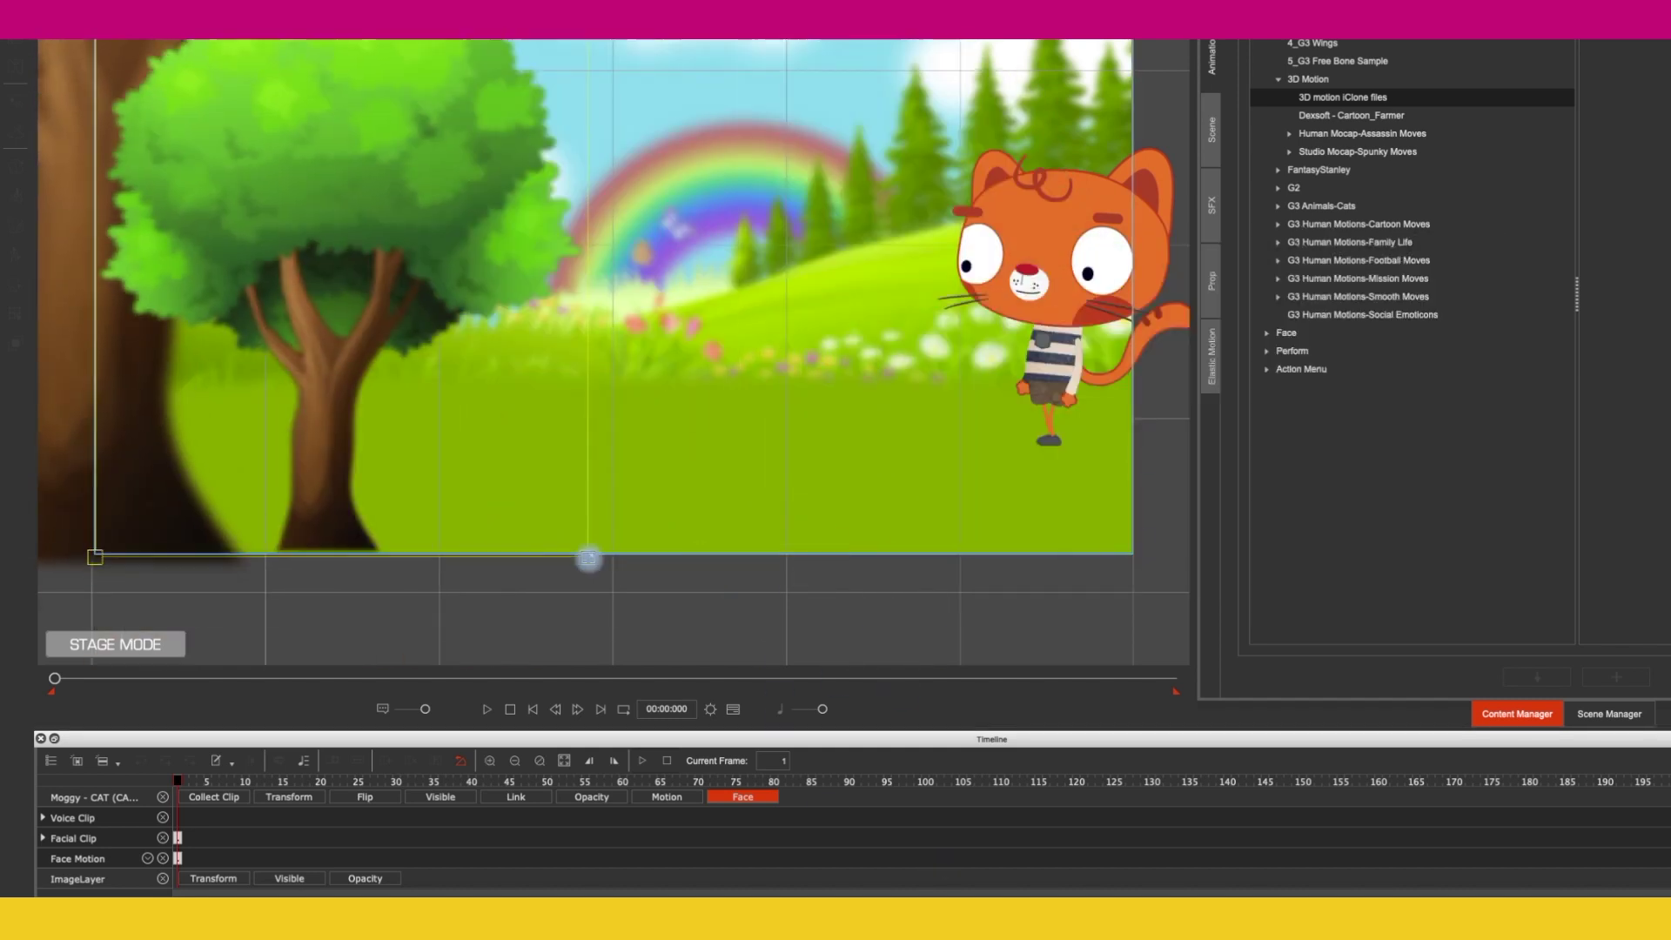
pyautogui.click(952, 253)
# Step: Import pebbles.png as a prop and place it on the grass to the left of the cat
pyautogui.click(1074, 410)
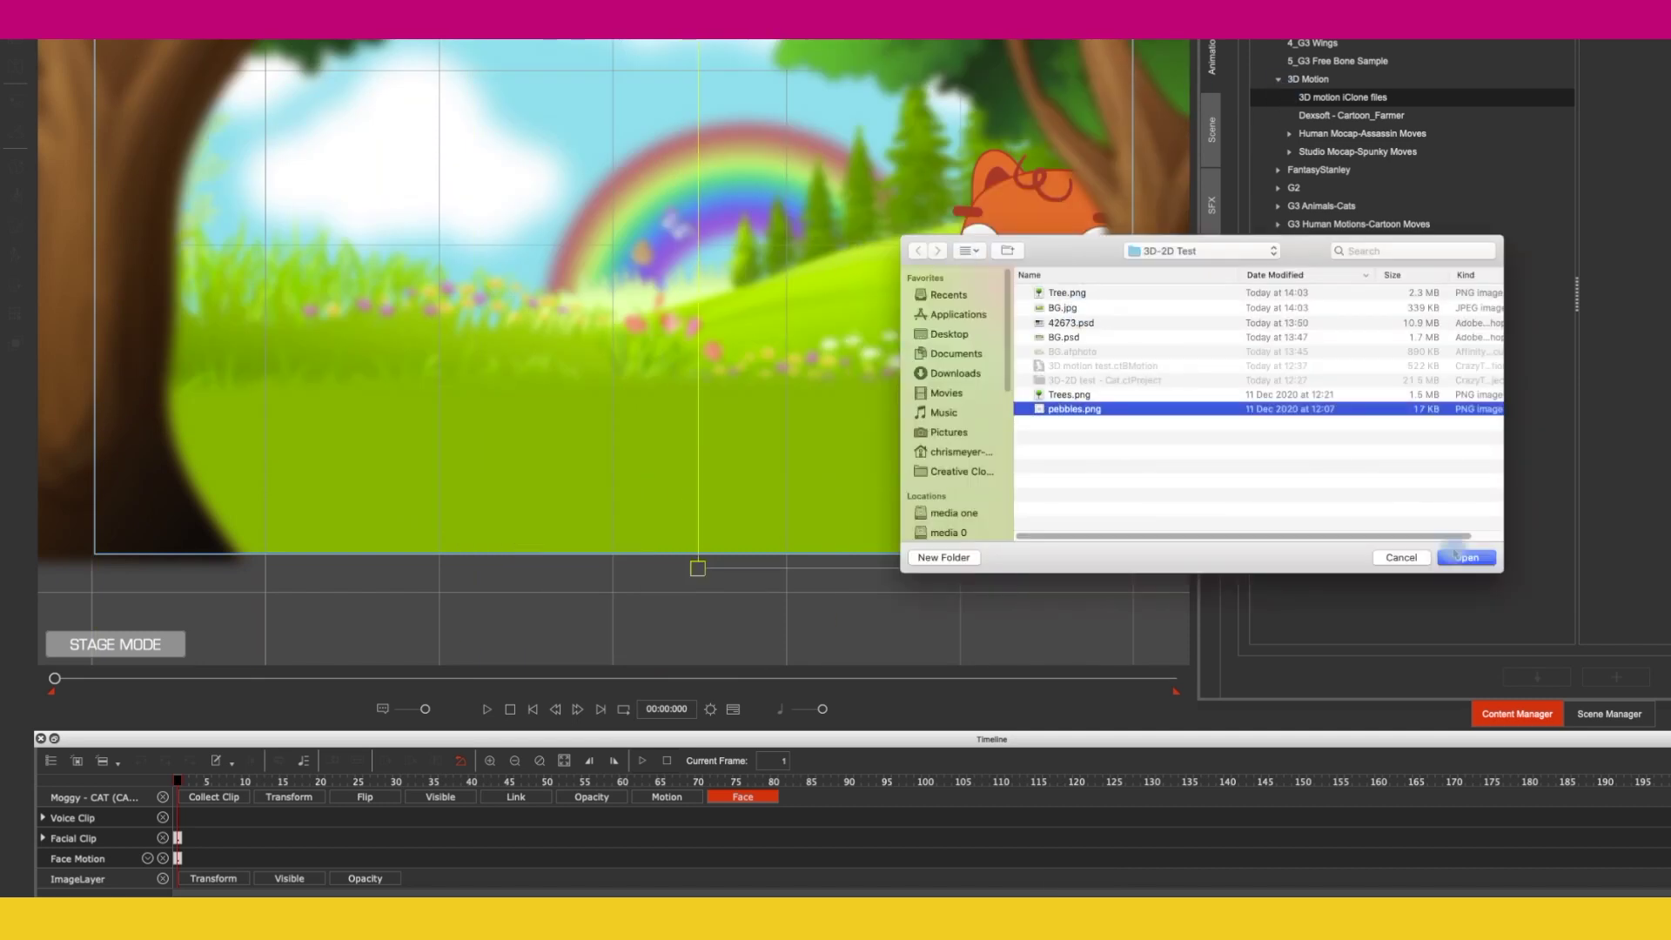
pyautogui.click(1466, 557)
pyautogui.moveTo(612, 418); pyautogui.dragTo(837, 457)
pyautogui.click(1212, 132)
pyautogui.click(1609, 714)
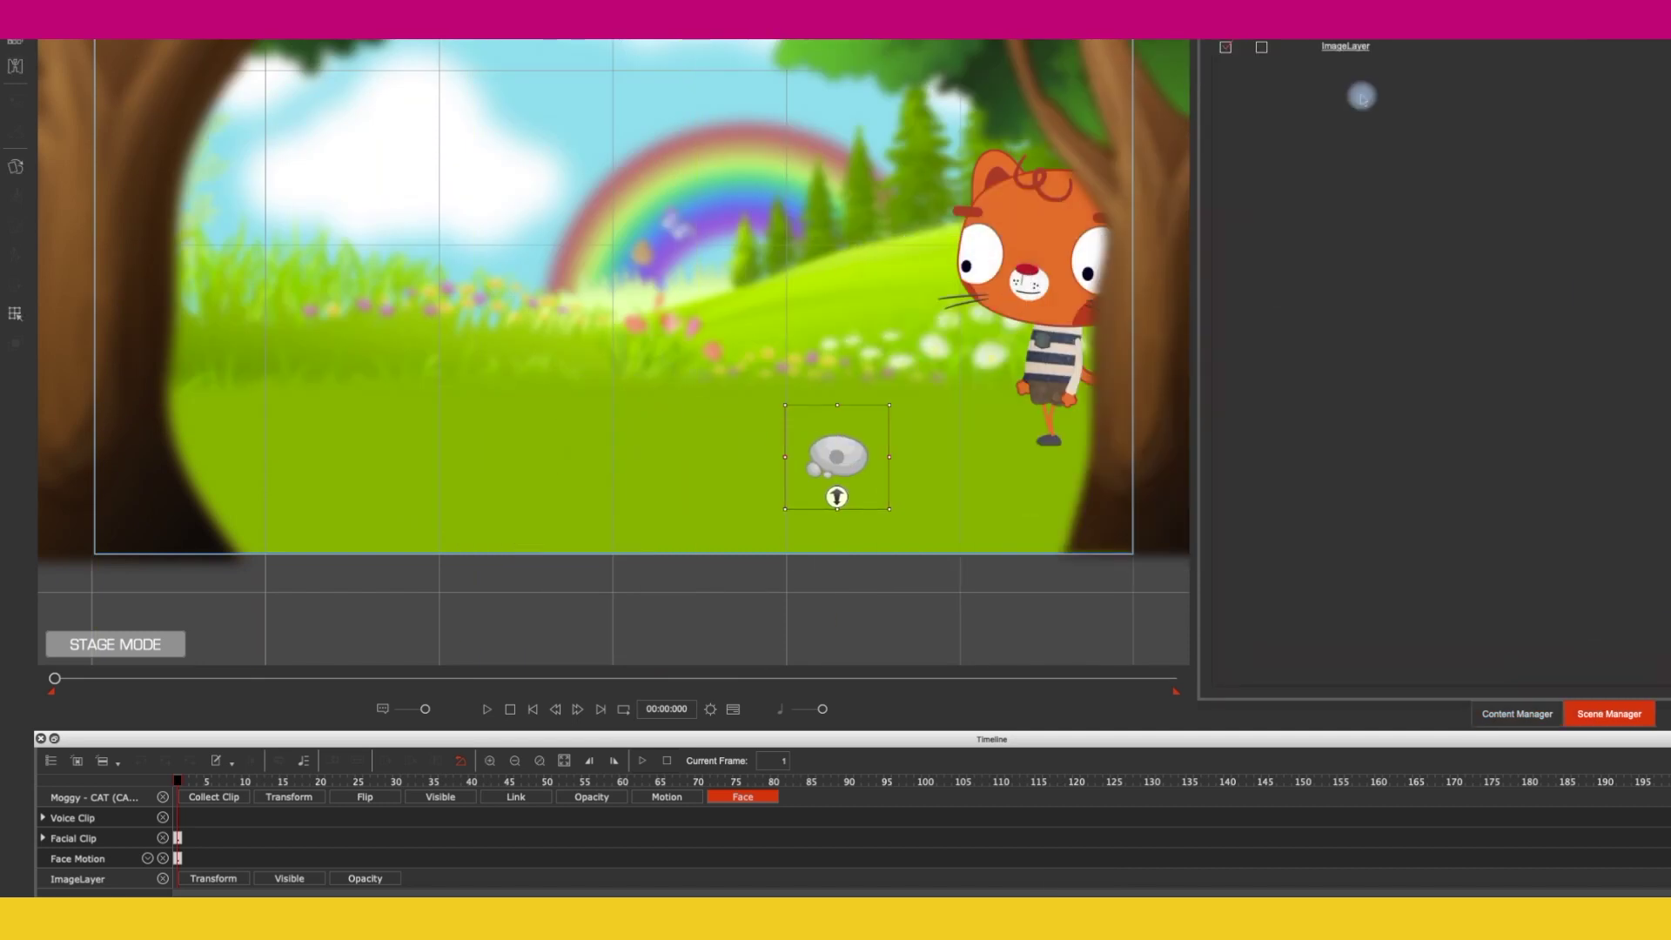
# Step: Try to move the pebbles further left partway through the animation, then undo the change
pyautogui.click(1362, 96)
pyautogui.moveTo(54, 679); pyautogui.dragTo(531, 683)
pyautogui.moveTo(837, 457); pyautogui.dragTo(736, 475)
pyautogui.press('super+z')
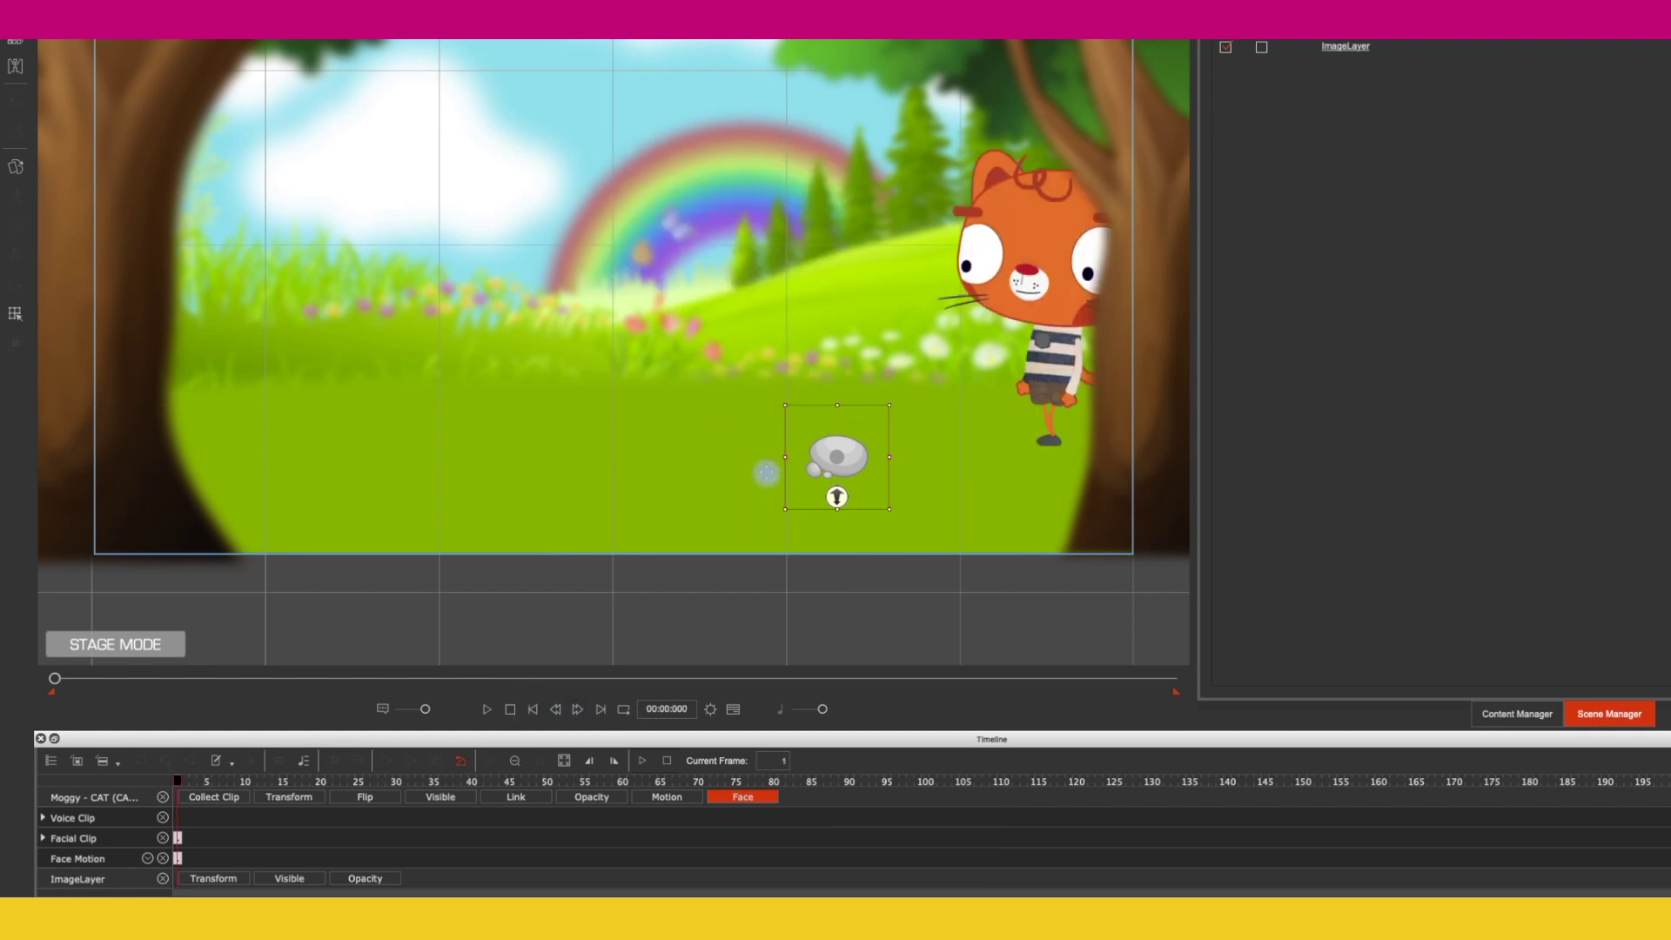
# Step: Position the pebbles under the cat's jump as seen at frame 114 and scale them down slightly
pyautogui.click(209, 834)
pyautogui.moveTo(53, 680); pyautogui.dragTo(661, 596)
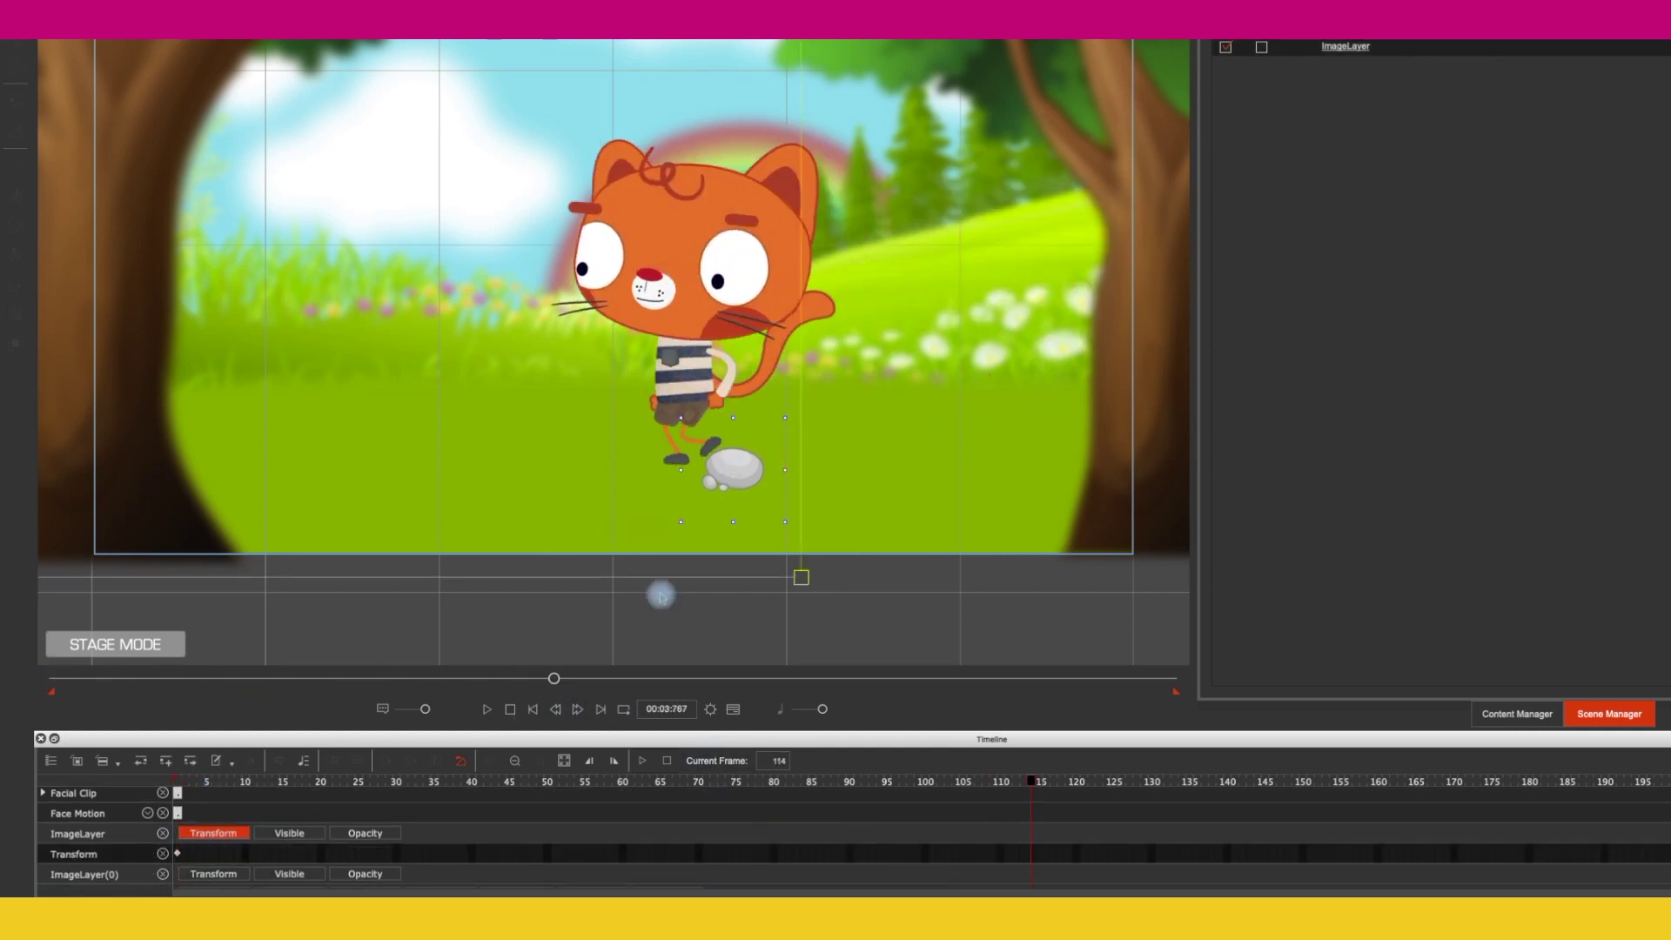
pyautogui.moveTo(505, 836); pyautogui.dragTo(205, 834)
pyautogui.moveTo(786, 418); pyautogui.dragTo(773, 430)
# Step: Duplicate the pebbles and position the copy left of the original, using the cat's pose at frame 139 as a guide
pyautogui.moveTo(205, 781); pyautogui.dragTo(1224, 837)
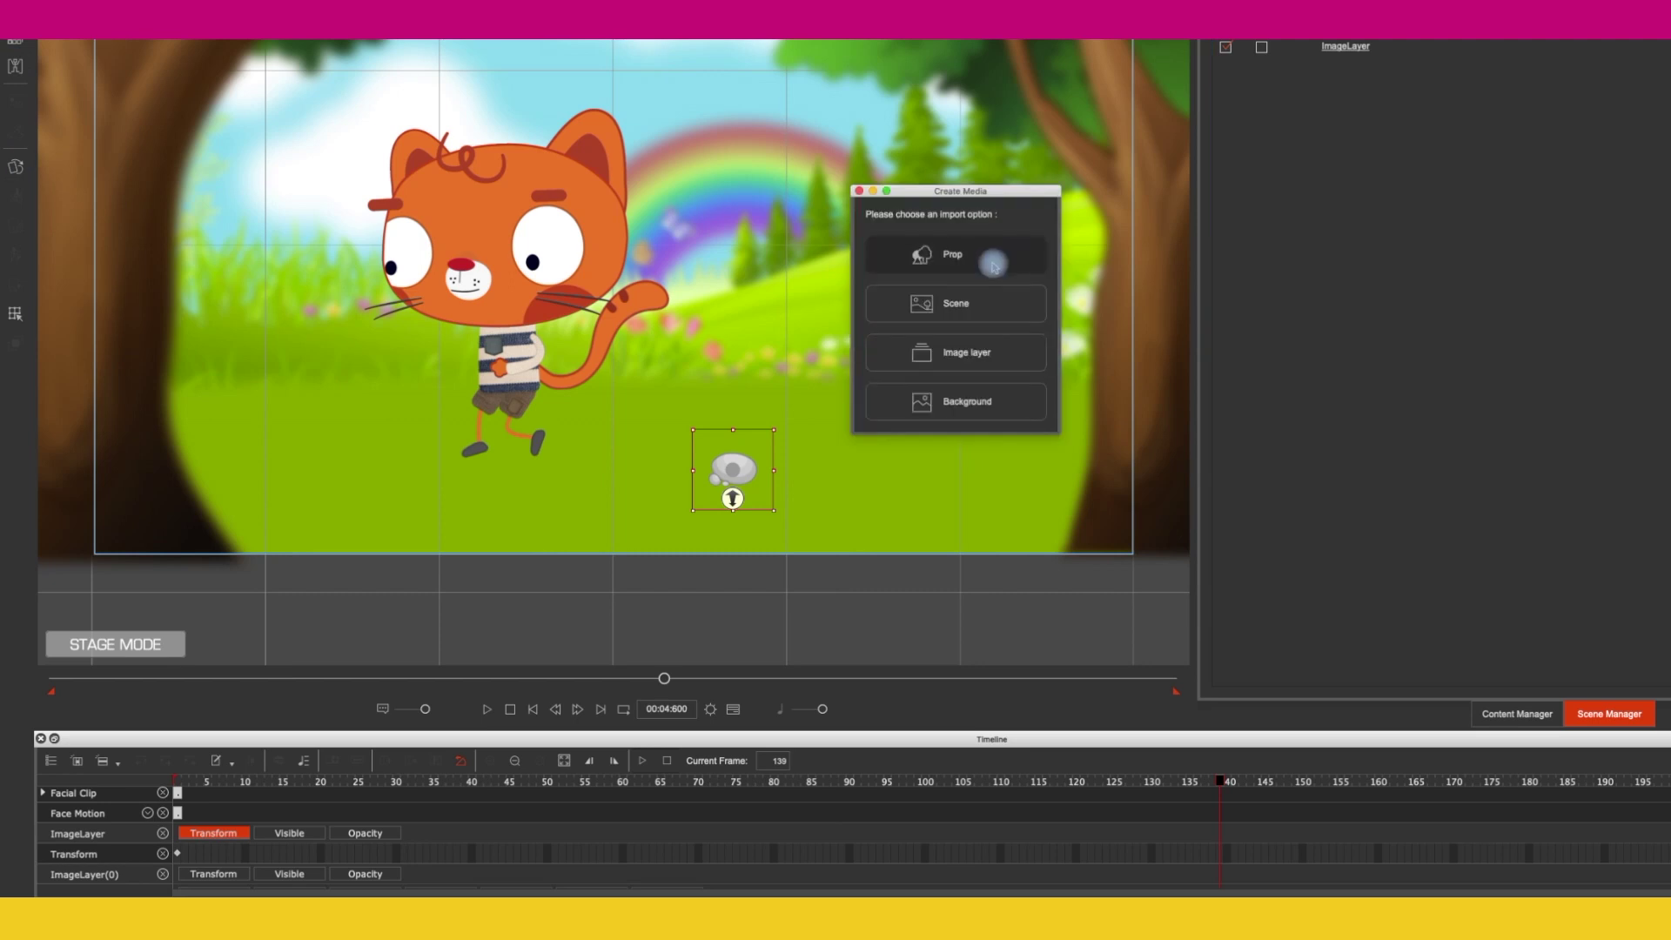
pyautogui.click(993, 262)
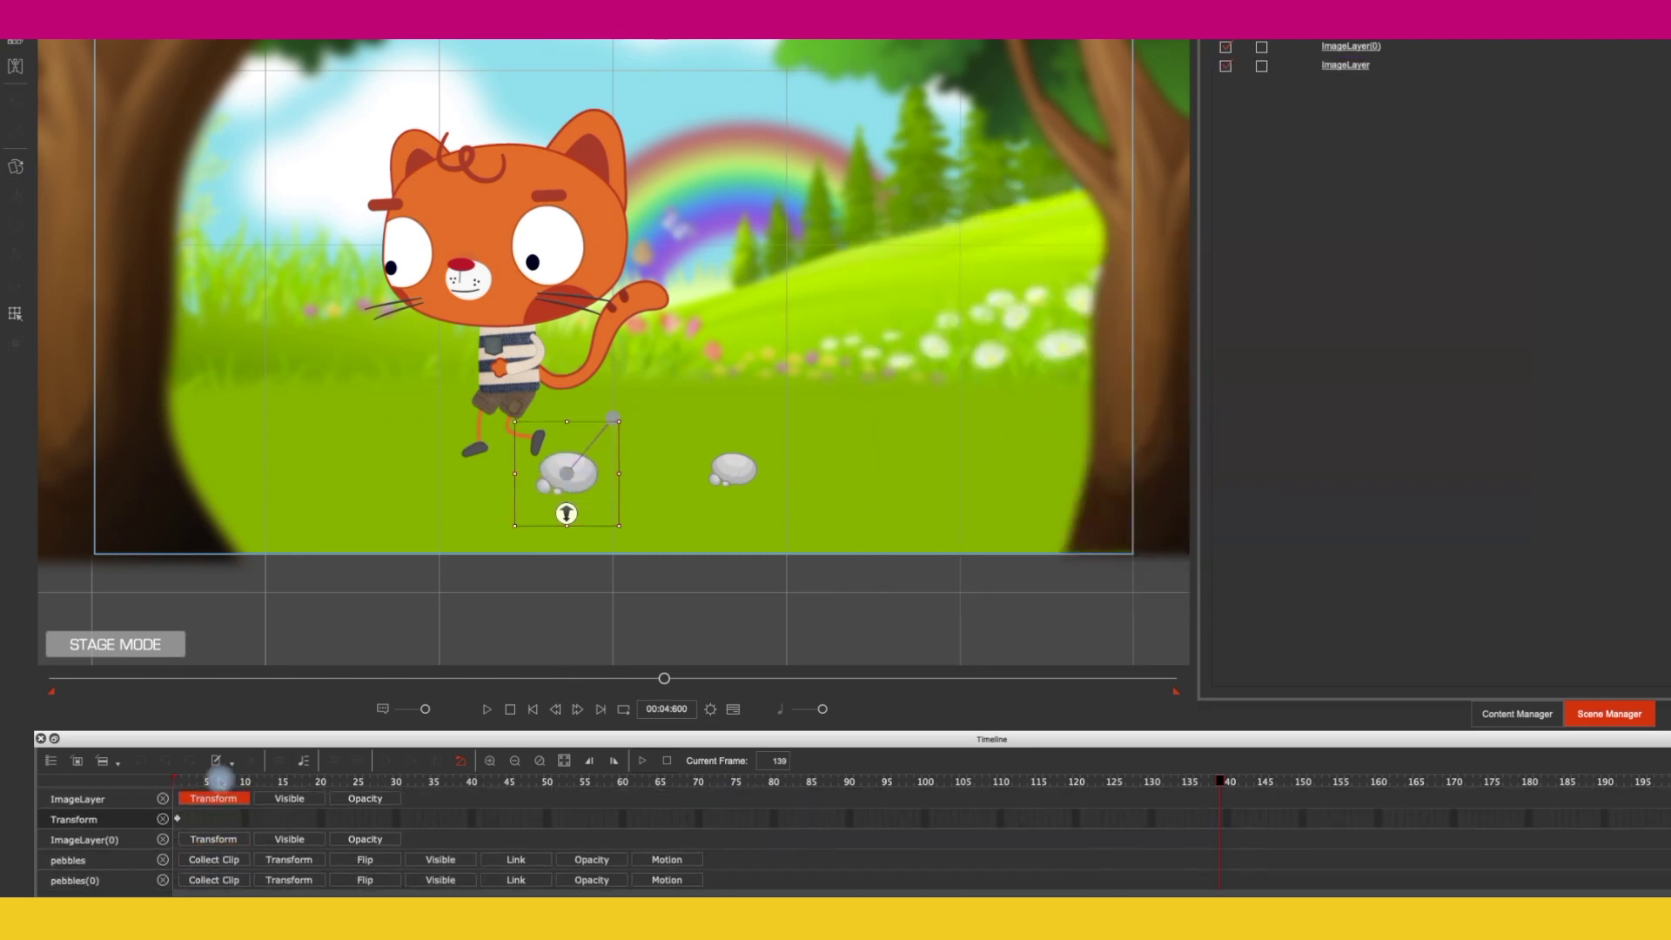
pyautogui.moveTo(217, 781); pyautogui.dragTo(178, 781)
pyautogui.rightClick(601, 428)
pyautogui.click(672, 536)
pyautogui.rightClick(725, 459)
pyautogui.click(705, 427)
pyautogui.moveTo(730, 468); pyautogui.dragTo(633, 484)
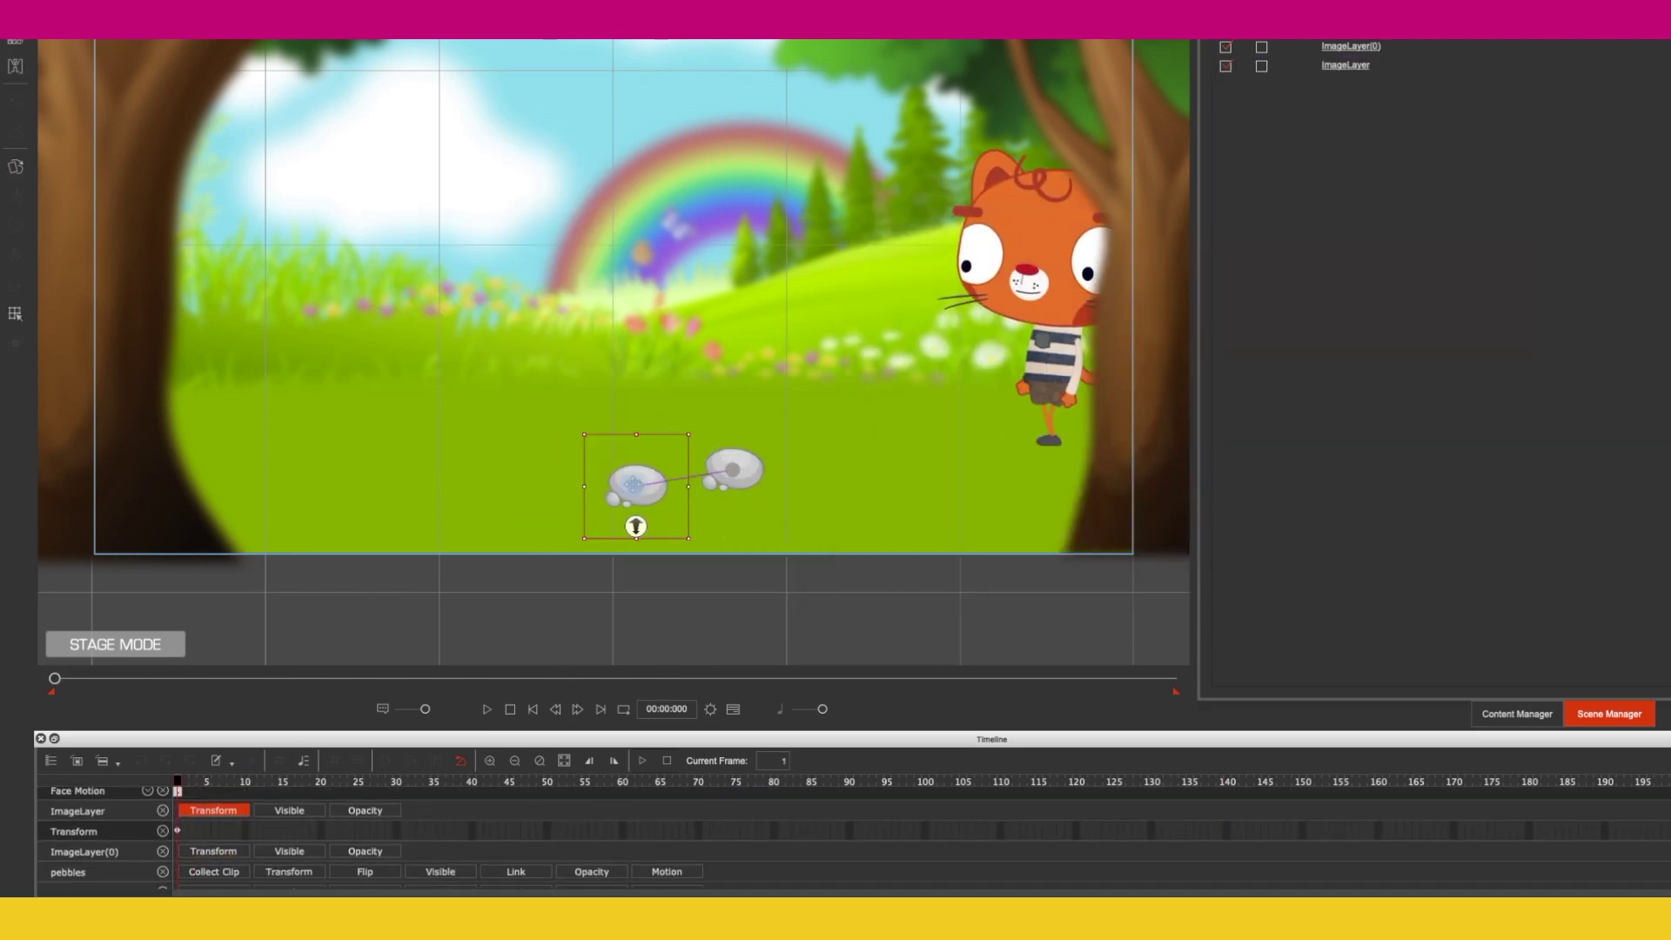
# Step: Show the Transform track of ImageLayer(0) and look through the timeline for the pebbles' tracks
pyautogui.click(213, 851)
pyautogui.scroll(1, 171, 848)
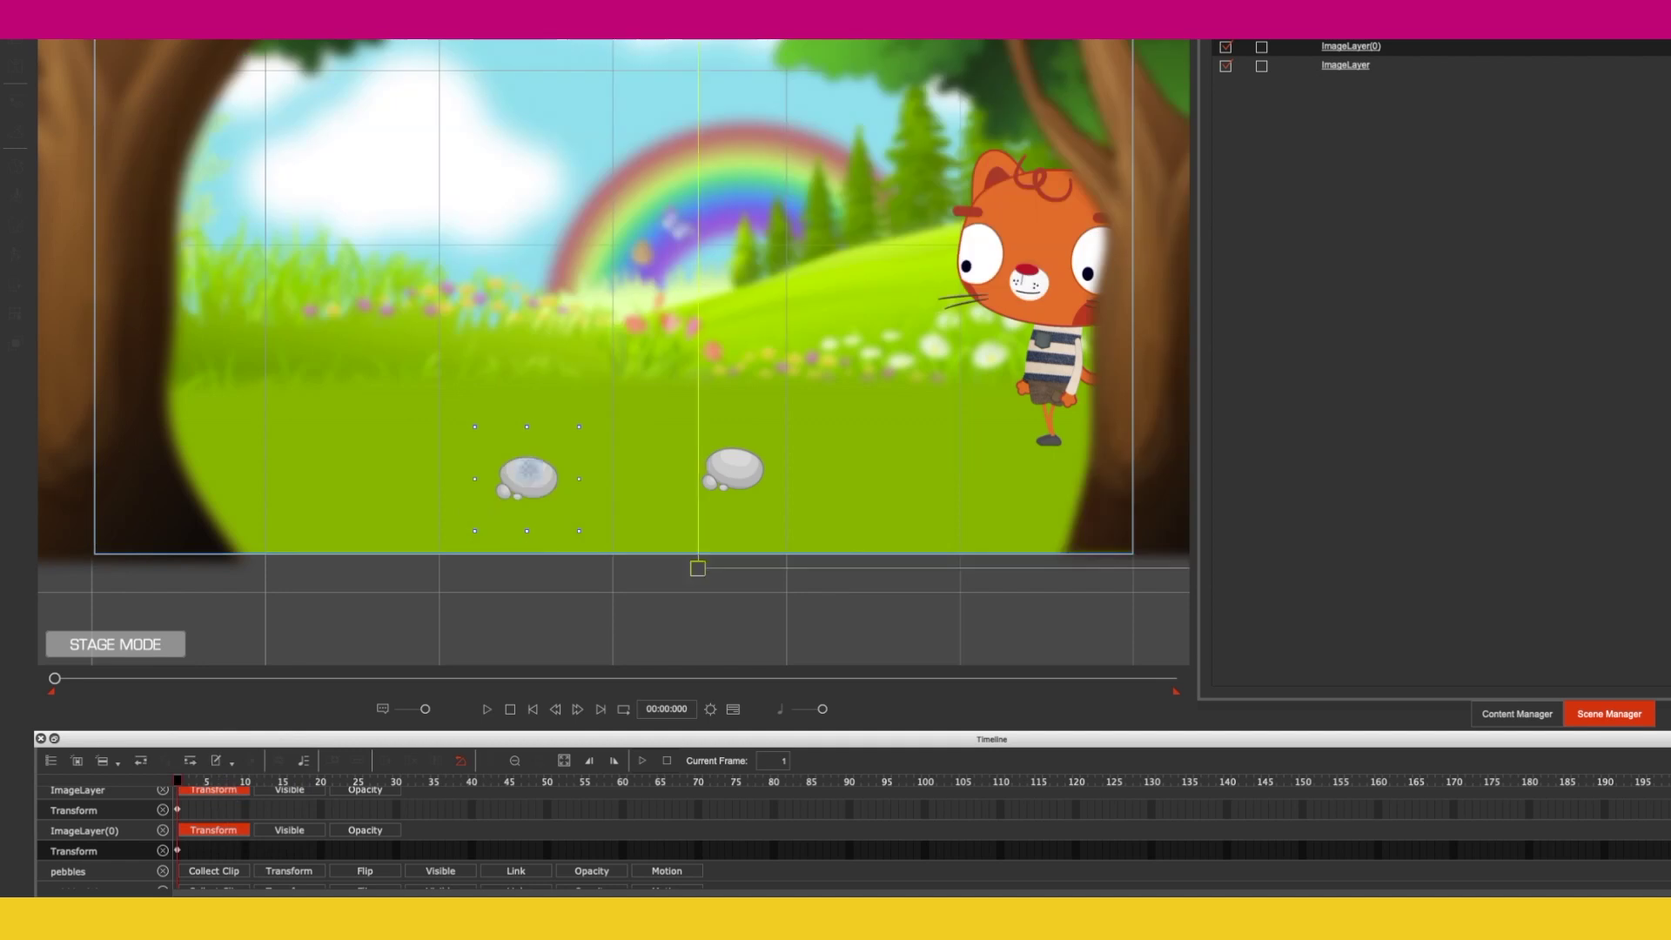
pyautogui.click(120, 875)
pyautogui.scroll(1, 419, 798)
pyautogui.scroll(-1, 357, 788)
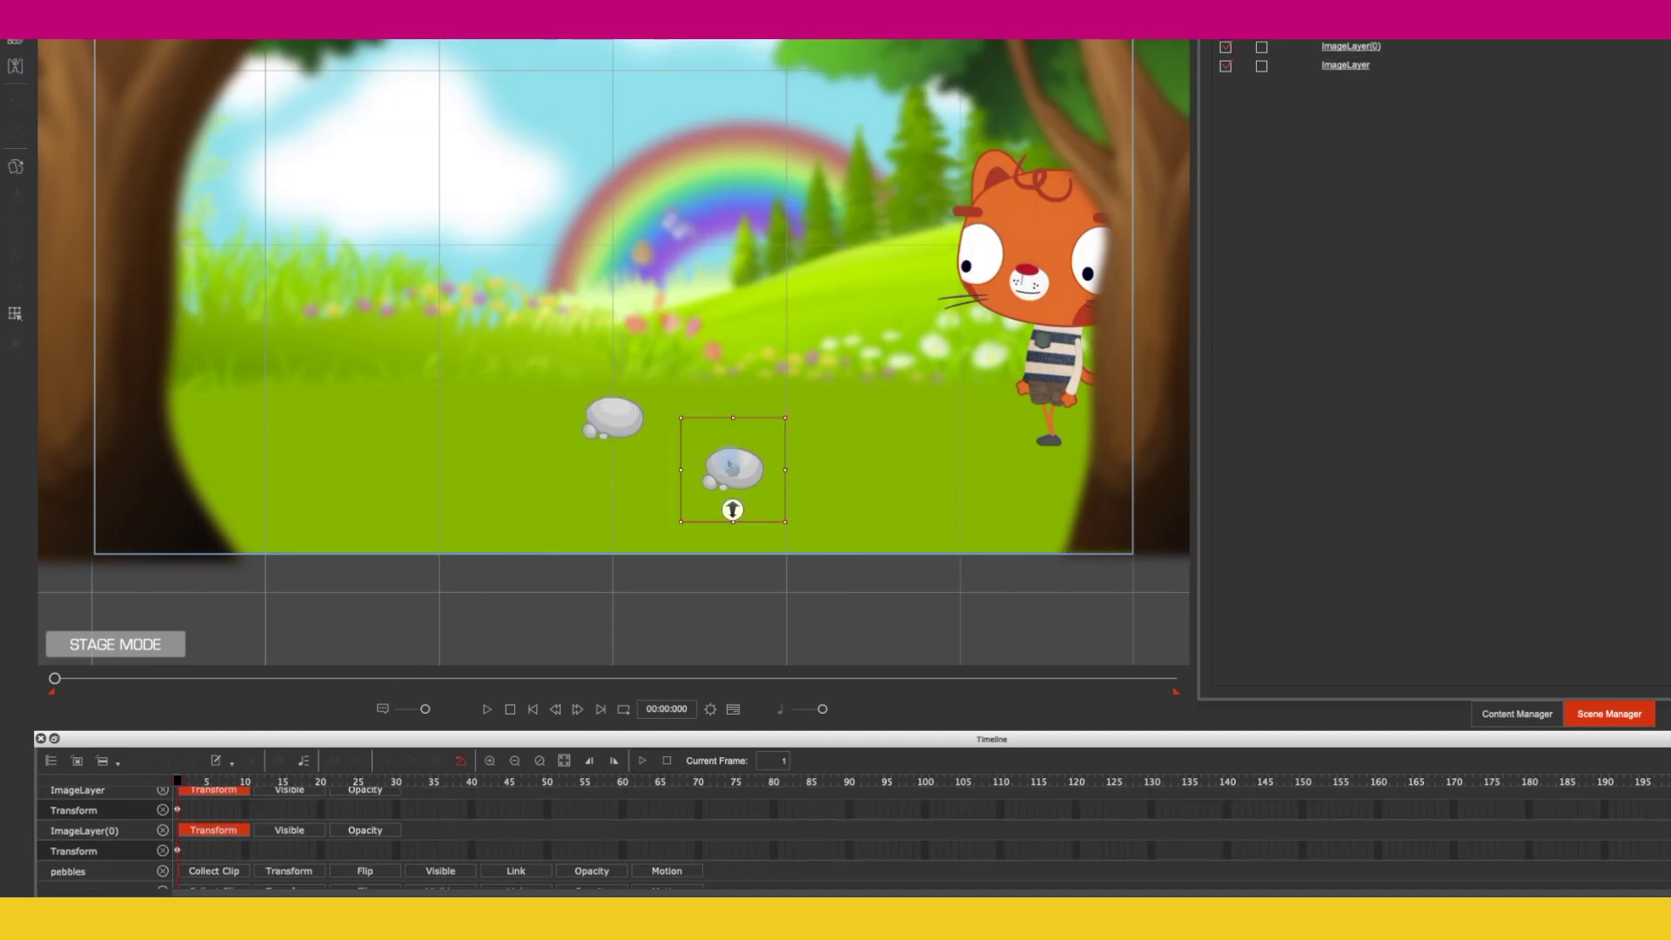
pyautogui.click(160, 880)
pyautogui.scroll(1, 196, 875)
pyautogui.click(106, 879)
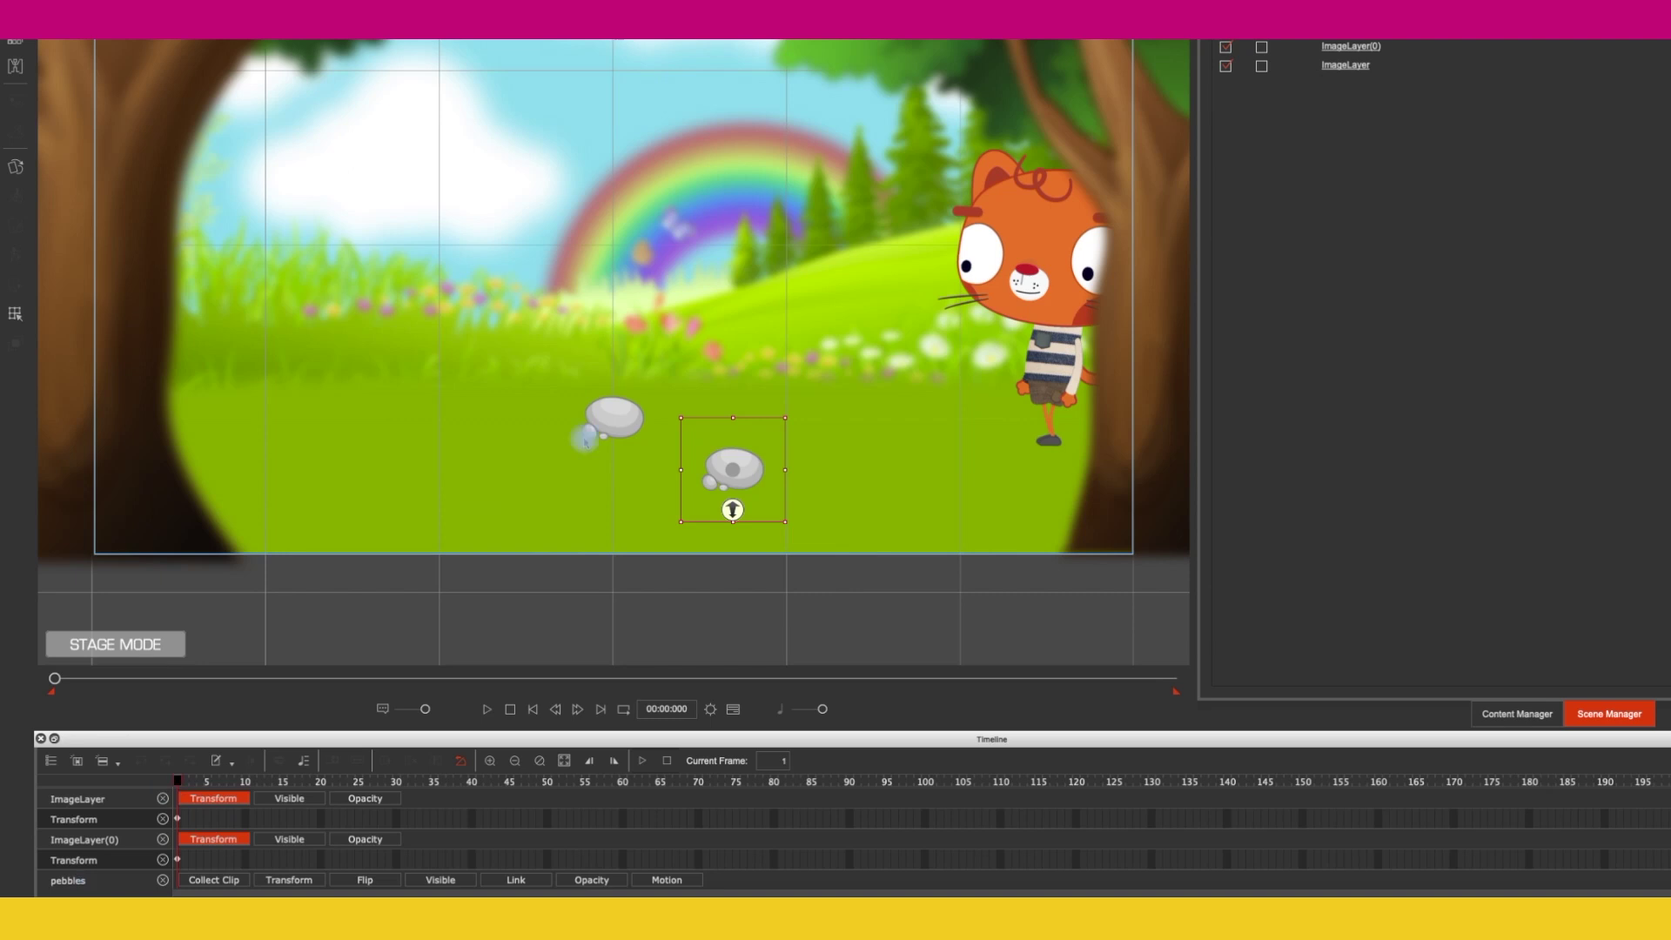
# Step: Show the Transform track of pebbles(0) and cut its extra keyframe at frame 5
pyautogui.rightClick(730, 461)
pyautogui.scroll(-1, 127, 859)
pyautogui.click(127, 876)
pyautogui.click(289, 880)
pyautogui.click(199, 880)
pyautogui.click(220, 761)
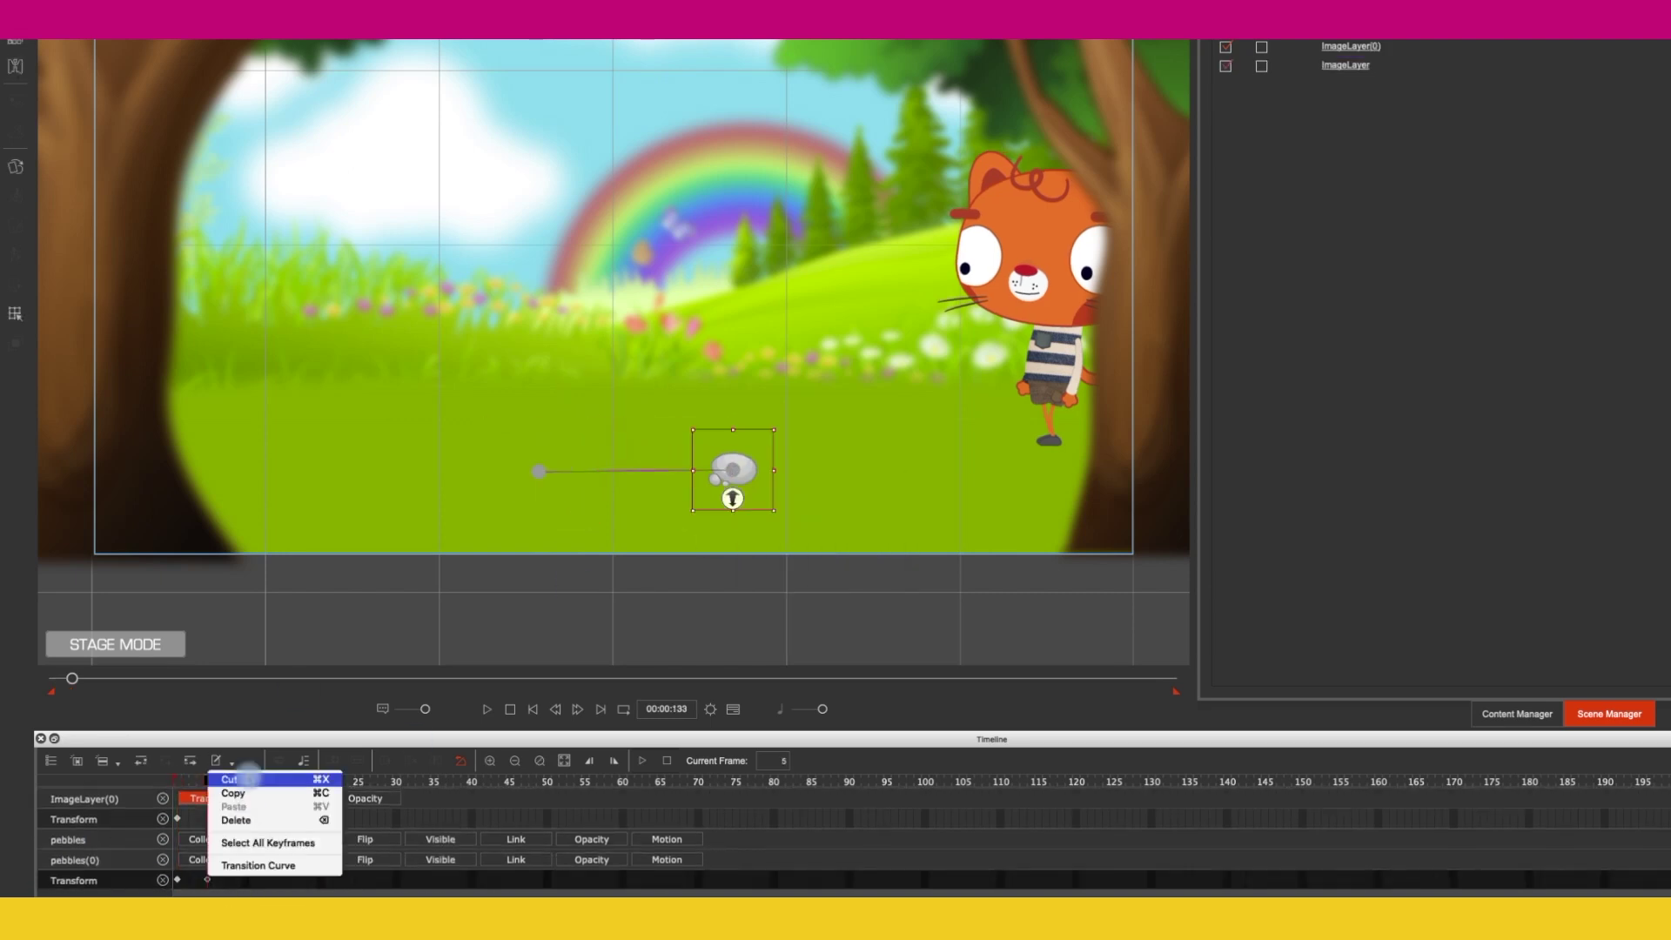
pyautogui.click(235, 776)
# Step: Try to scale the second pebbles down slightly at the first frame, then undo it
pyautogui.moveTo(199, 781)
pyautogui.mouseDown()
pyautogui.moveTo(984, 780)
pyautogui.moveTo(178, 781)
pyautogui.mouseUp()
pyautogui.moveTo(592, 421); pyautogui.dragTo(584, 429)
pyautogui.moveTo(178, 781)
pyautogui.mouseDown()
pyautogui.moveTo(1094, 847)
pyautogui.moveTo(177, 781)
pyautogui.mouseUp()
pyautogui.press('super+z')
# Step: Show the Transform track of the first pebbles and delete its keyframe at frame 5
pyautogui.click(289, 840)
pyautogui.click(208, 849)
pyautogui.click(177, 848)
pyautogui.click(208, 848)
pyautogui.press('Delete')
pyautogui.scroll(-1, 178, 857)
# Step: Scale the second pebbles down slightly at their first-frame Transform keyframe
pyautogui.click(178, 880)
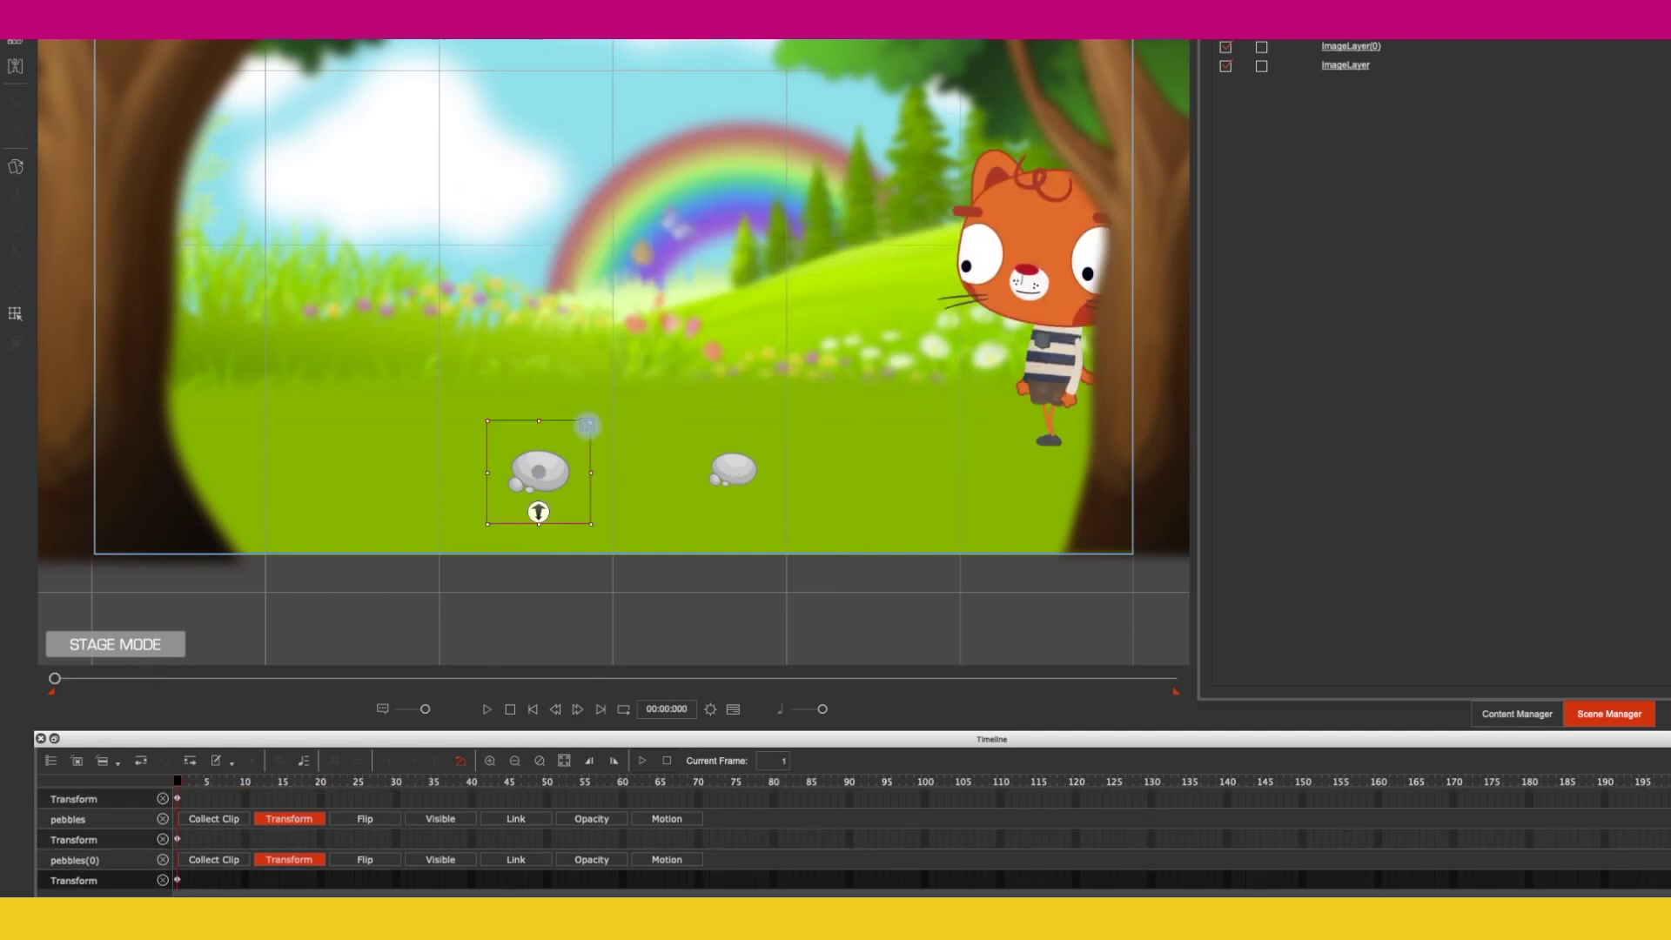
pyautogui.moveTo(592, 421); pyautogui.dragTo(583, 429)
pyautogui.moveTo(177, 781)
pyautogui.mouseDown()
pyautogui.moveTo(1033, 785)
pyautogui.moveTo(177, 781)
pyautogui.mouseUp()
# Step: Duplicate the pebbles once more, place the third set near the left tree trunk and play the animation
pyautogui.press('super+c')
pyautogui.press('super+v')
pyautogui.scroll(-1, 82, 867)
pyautogui.moveTo(538, 472); pyautogui.dragTo(241, 483)
pyautogui.moveTo(178, 780)
pyautogui.mouseDown()
pyautogui.moveTo(984, 791)
pyautogui.moveTo(178, 781)
pyautogui.mouseUp()
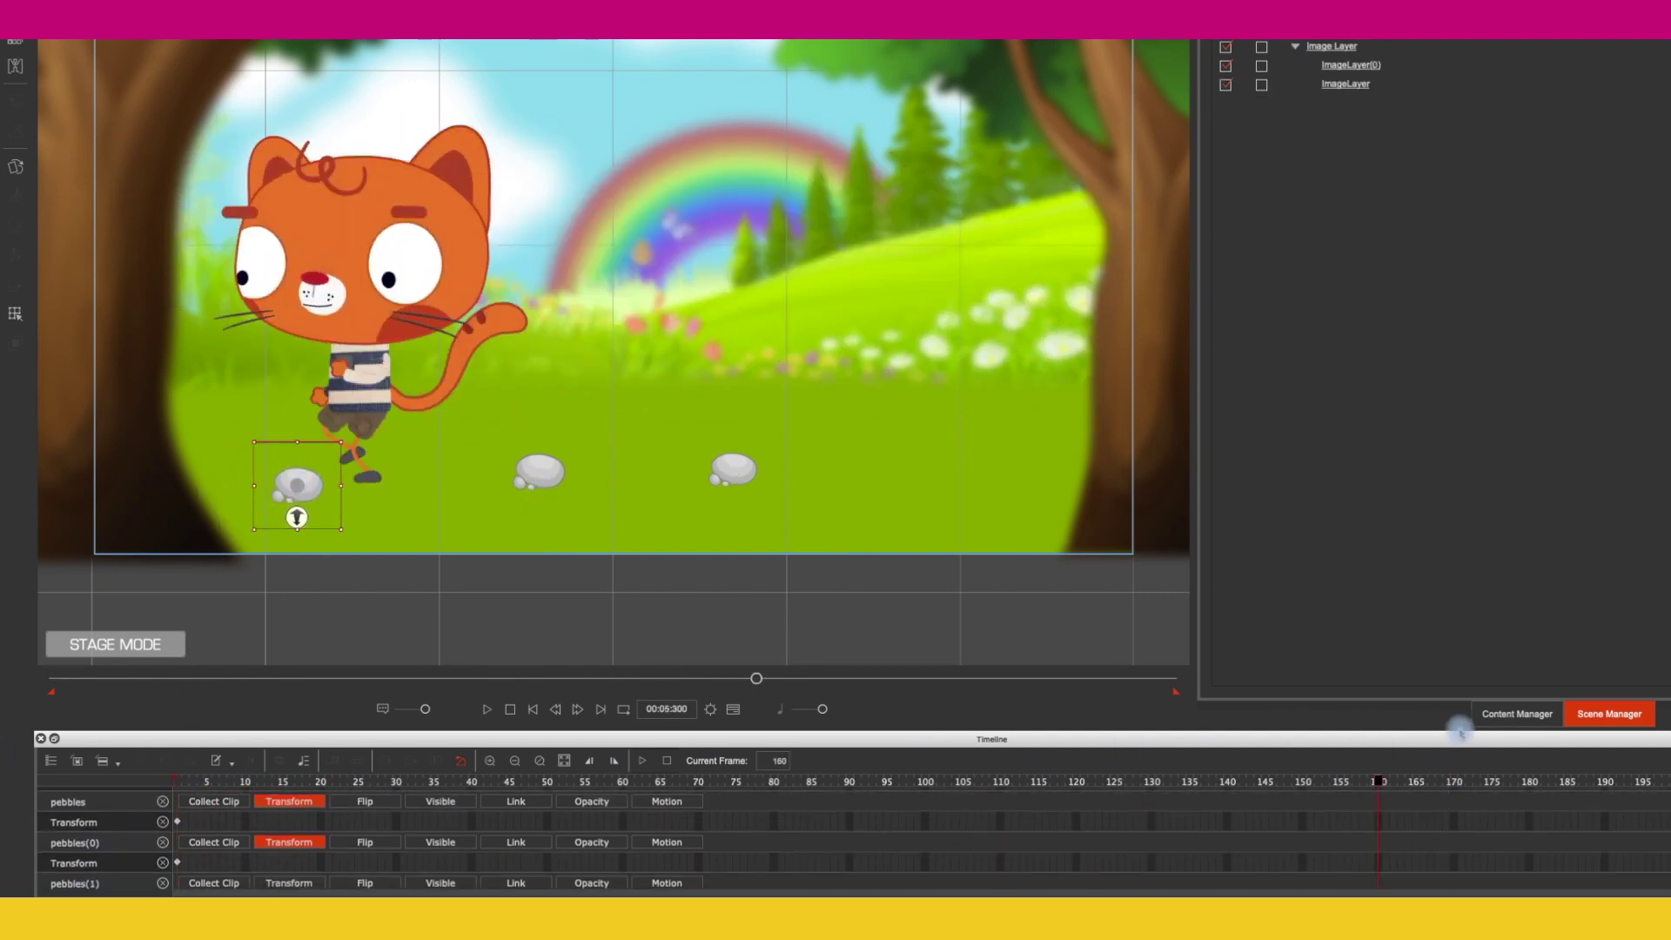
pyautogui.click(487, 709)
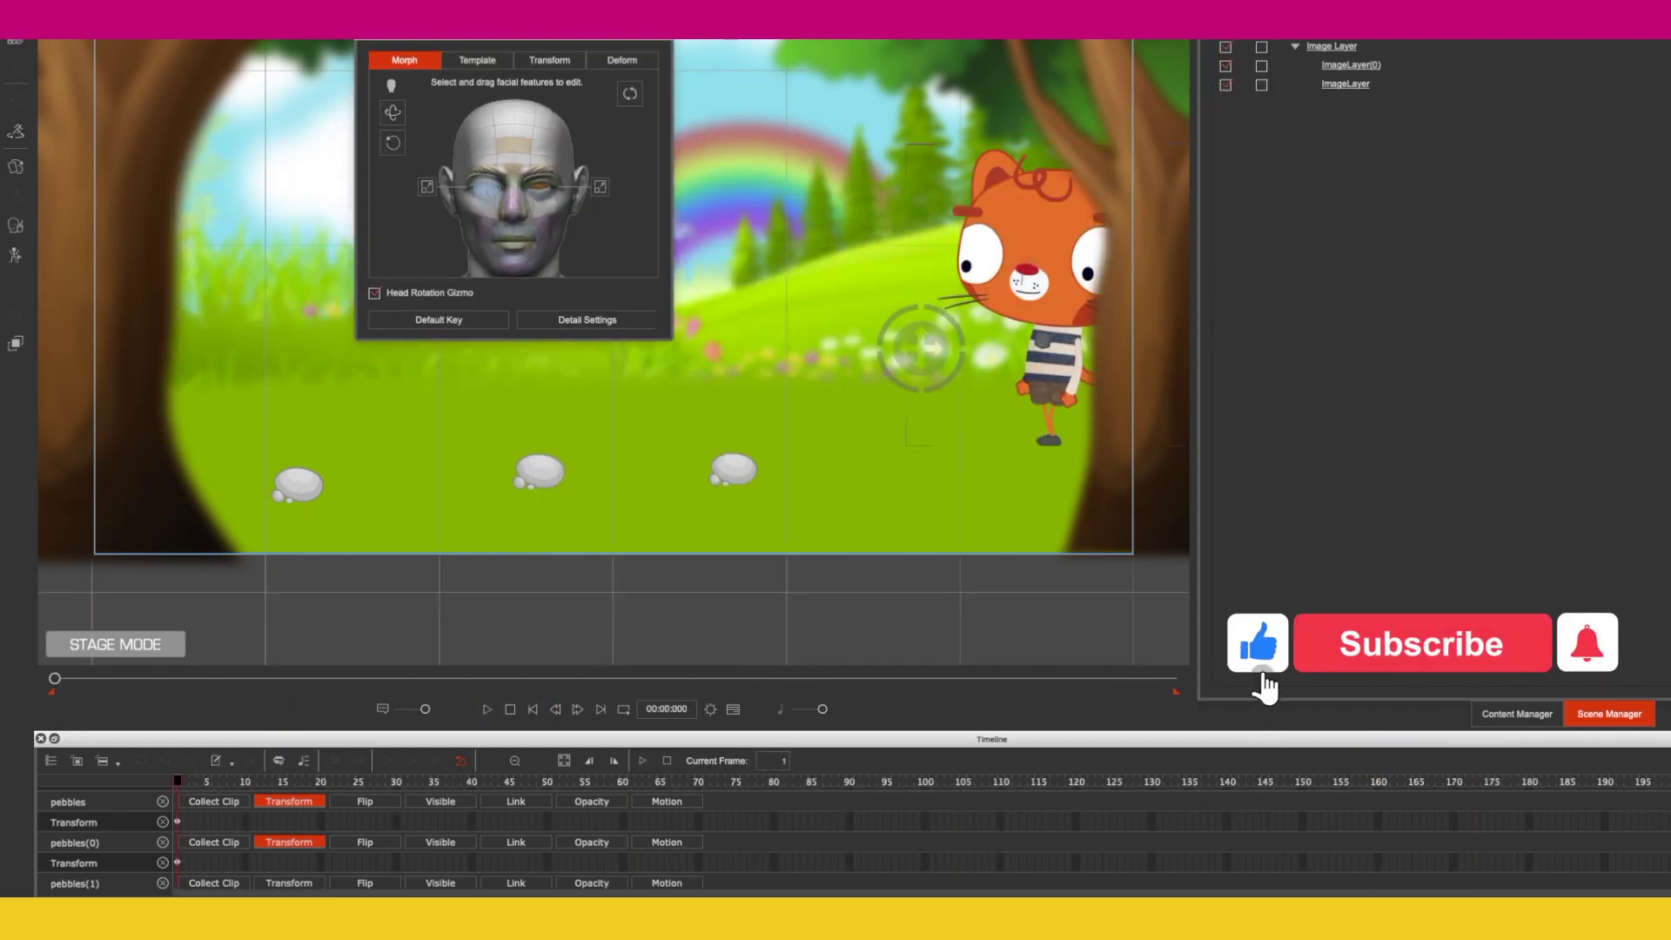
# Step: Review the cat's jumps over the three sets of pebbles and return to the first frame
pyautogui.moveTo(338, 779); pyautogui.dragTo(1575, 781)
pyautogui.click(533, 710)
pyautogui.click(487, 710)
pyautogui.click(486, 709)
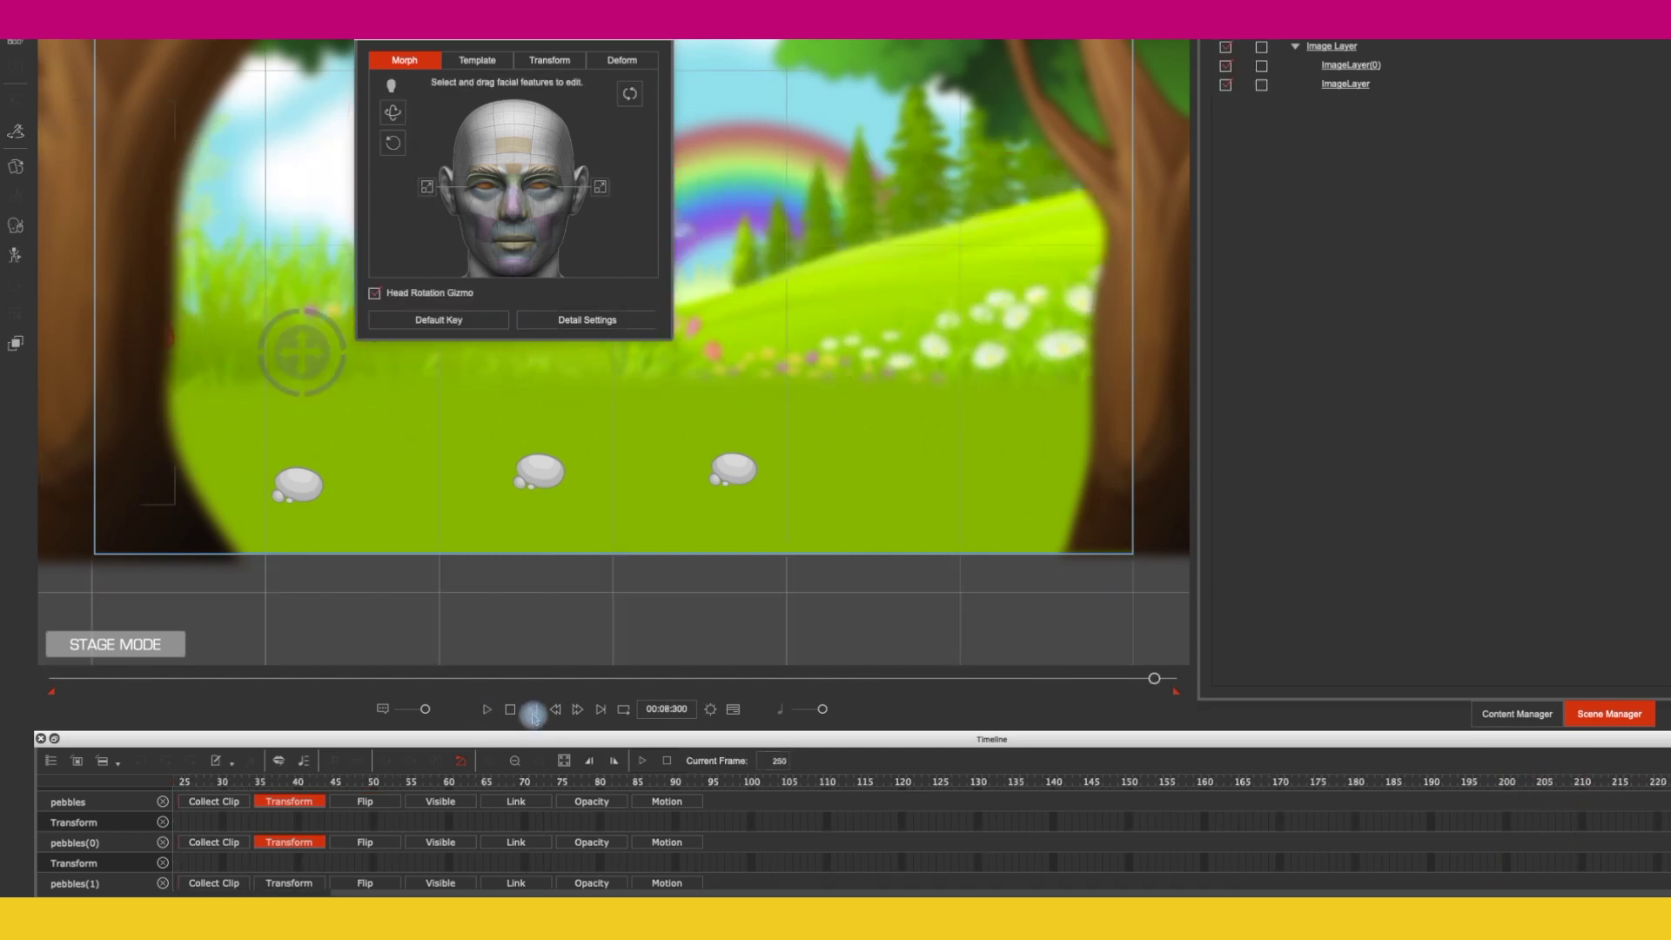
pyautogui.click(533, 709)
# Step: Open the cat's Sprite Editor at frame 31, give the left eye the EyeClose sprite and scrub through the animation
pyautogui.click(403, 782)
pyautogui.click(16, 167)
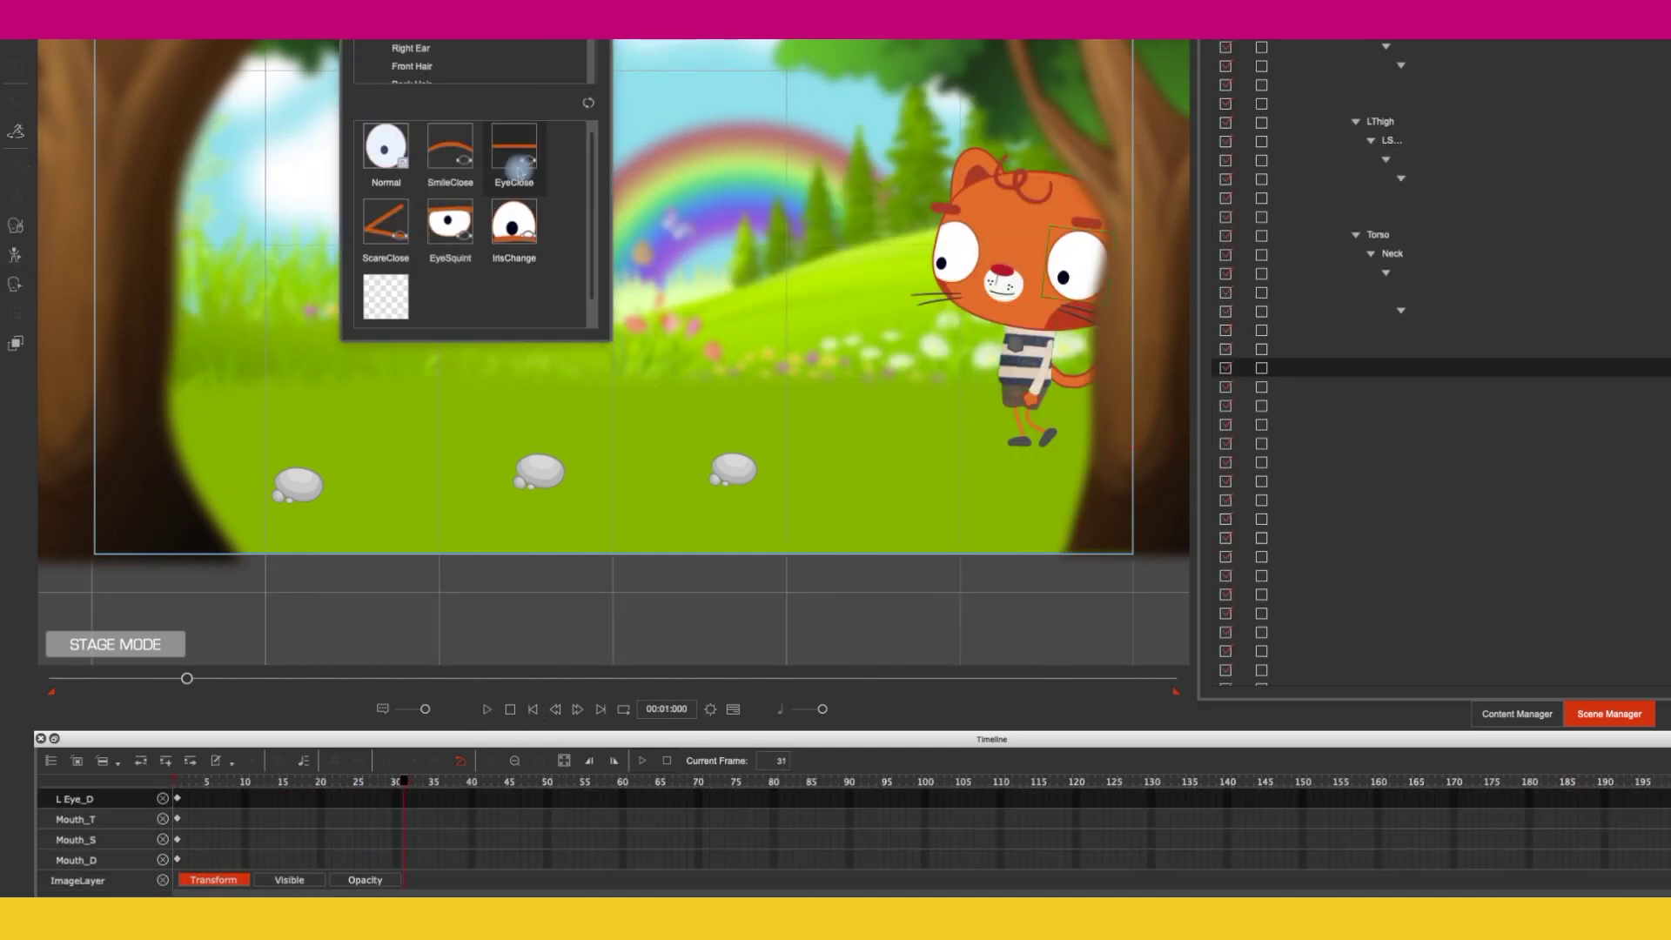
pyautogui.click(515, 157)
pyautogui.click(515, 157)
pyautogui.click(411, 782)
pyautogui.moveTo(413, 782); pyautogui.dragTo(1349, 782)
# Step: Key EyeClose and Normal sprites on the cat's left and right eyes further along the timeline, returning to the first frame
pyautogui.click(1057, 782)
pyautogui.click(1236, 284)
pyautogui.click(1094, 781)
pyautogui.click(1128, 268)
pyautogui.click(1146, 92)
pyautogui.click(1128, 268)
pyautogui.click(1254, 268)
pyautogui.click(1148, 77)
pyautogui.click(1385, 784)
pyautogui.click(1126, 268)
pyautogui.click(1151, 96)
pyautogui.click(533, 710)
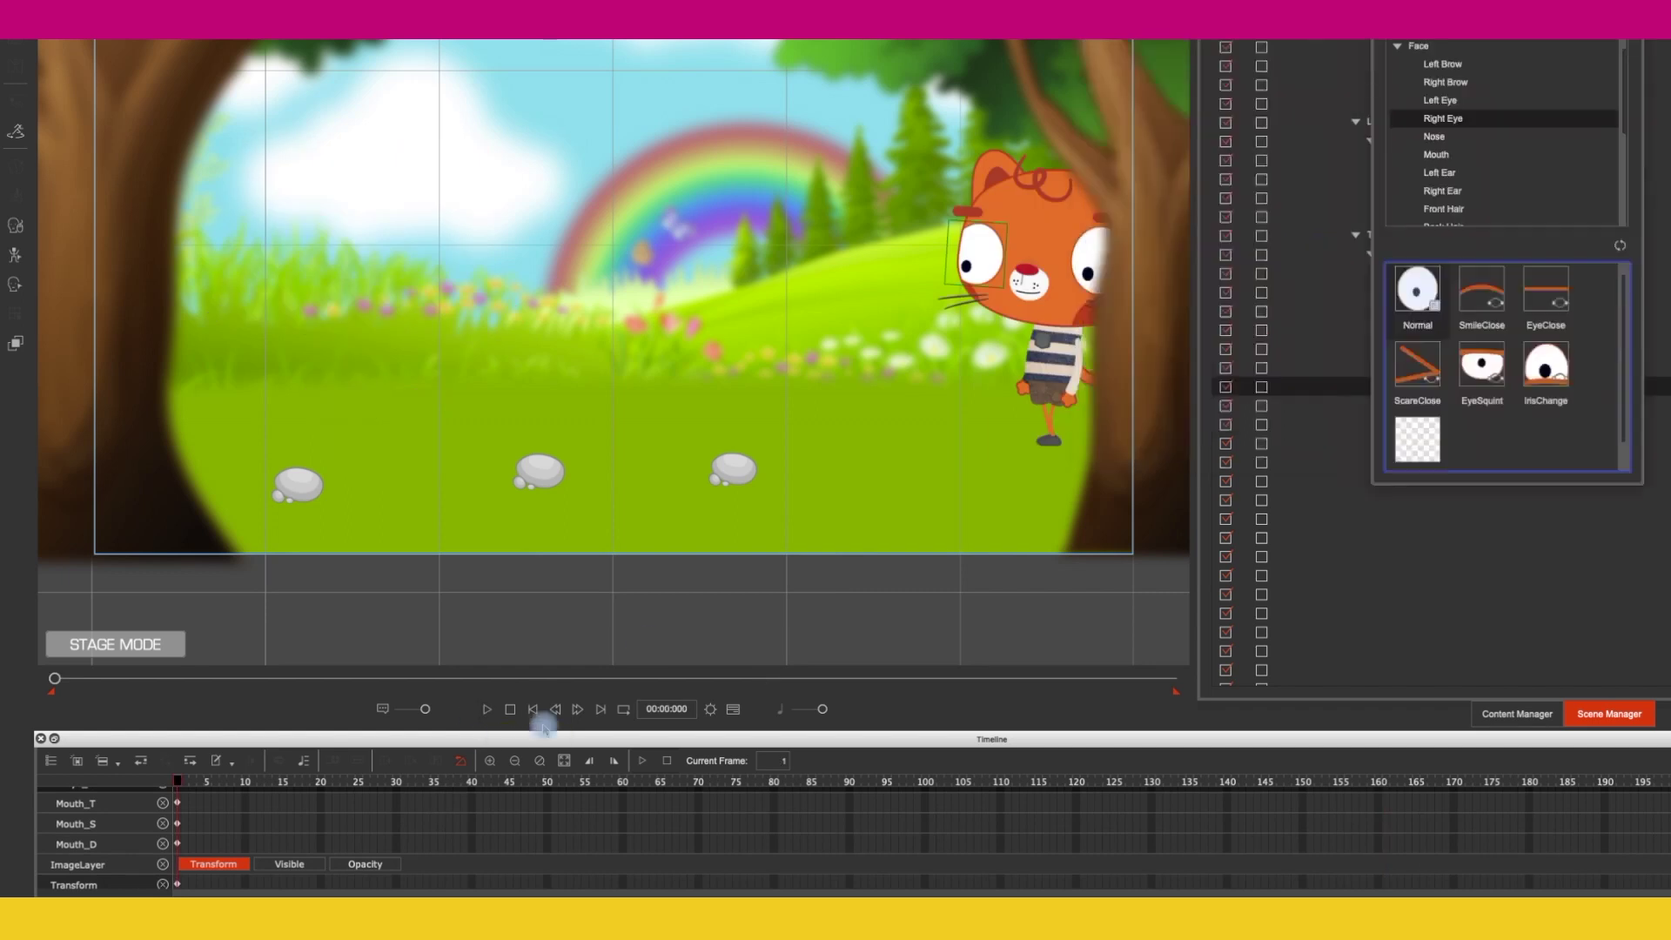
# Step: Key different mouth sprites on the cat along the jump animation and play it back
pyautogui.click(488, 711)
pyautogui.click(487, 711)
pyautogui.moveTo(320, 781); pyautogui.dragTo(1048, 781)
pyautogui.click(1436, 155)
pyautogui.click(1417, 363)
pyautogui.scroll(-1, 1515, 401)
pyautogui.click(1546, 405)
pyautogui.click(1417, 406)
pyautogui.scroll(-2, 1481, 400)
pyautogui.click(1482, 331)
pyautogui.click(1418, 330)
pyautogui.click(418, 885)
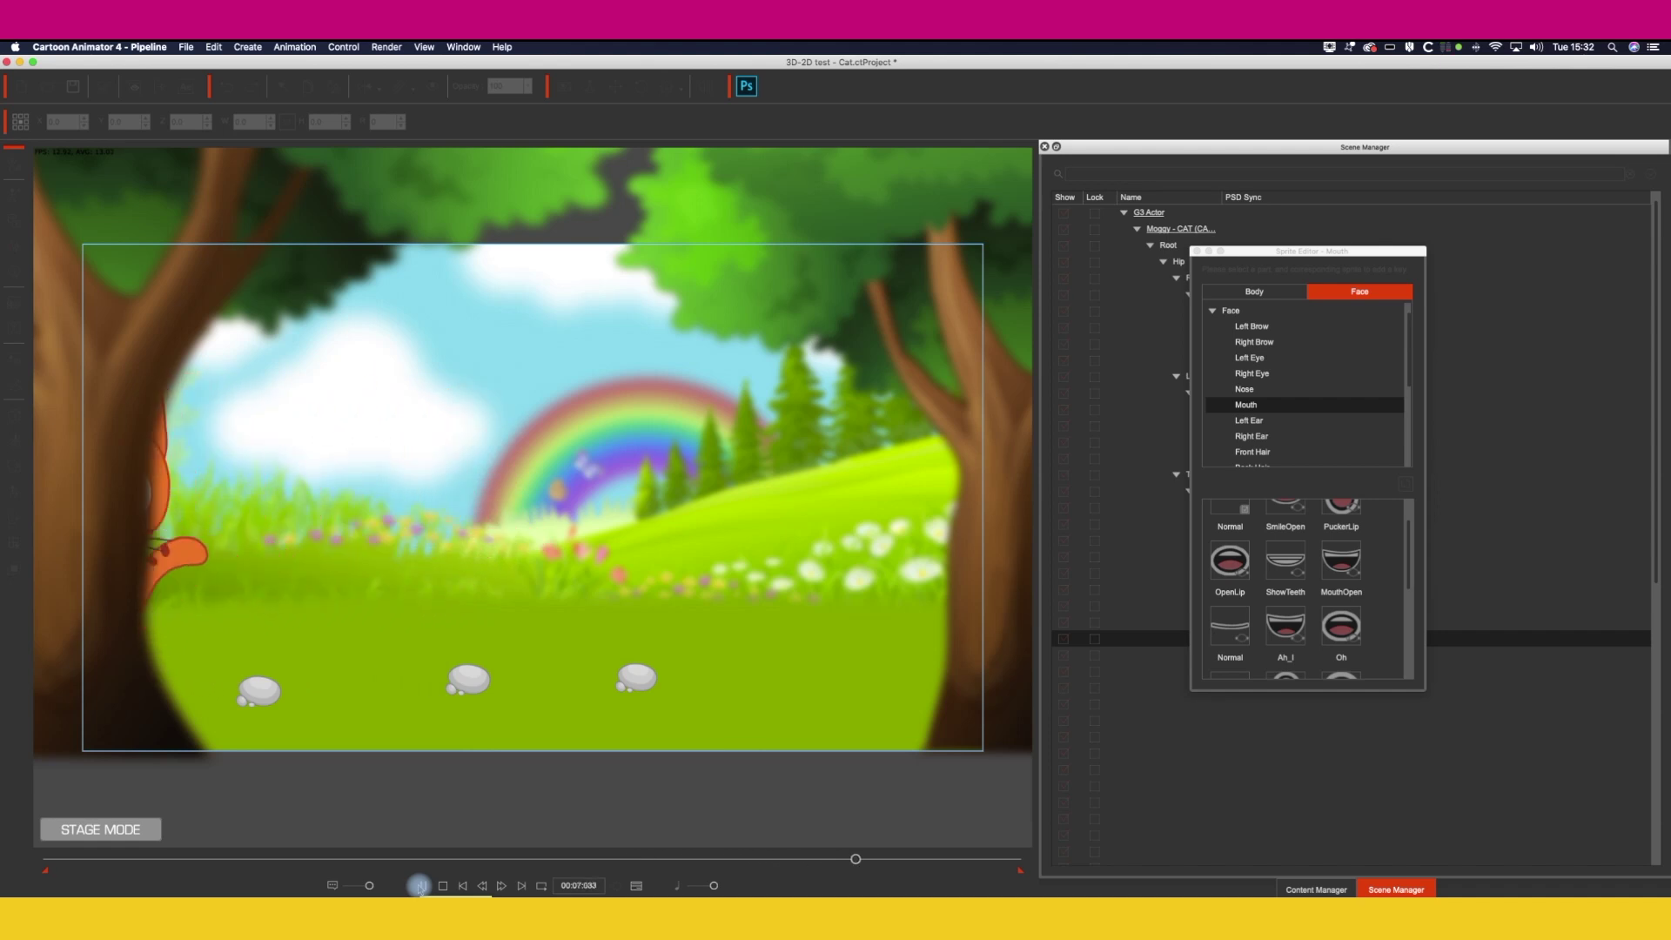
# Step: Open the video render settings and set the frame size to HD 1080p (1920x1080)
pyautogui.click(387, 47)
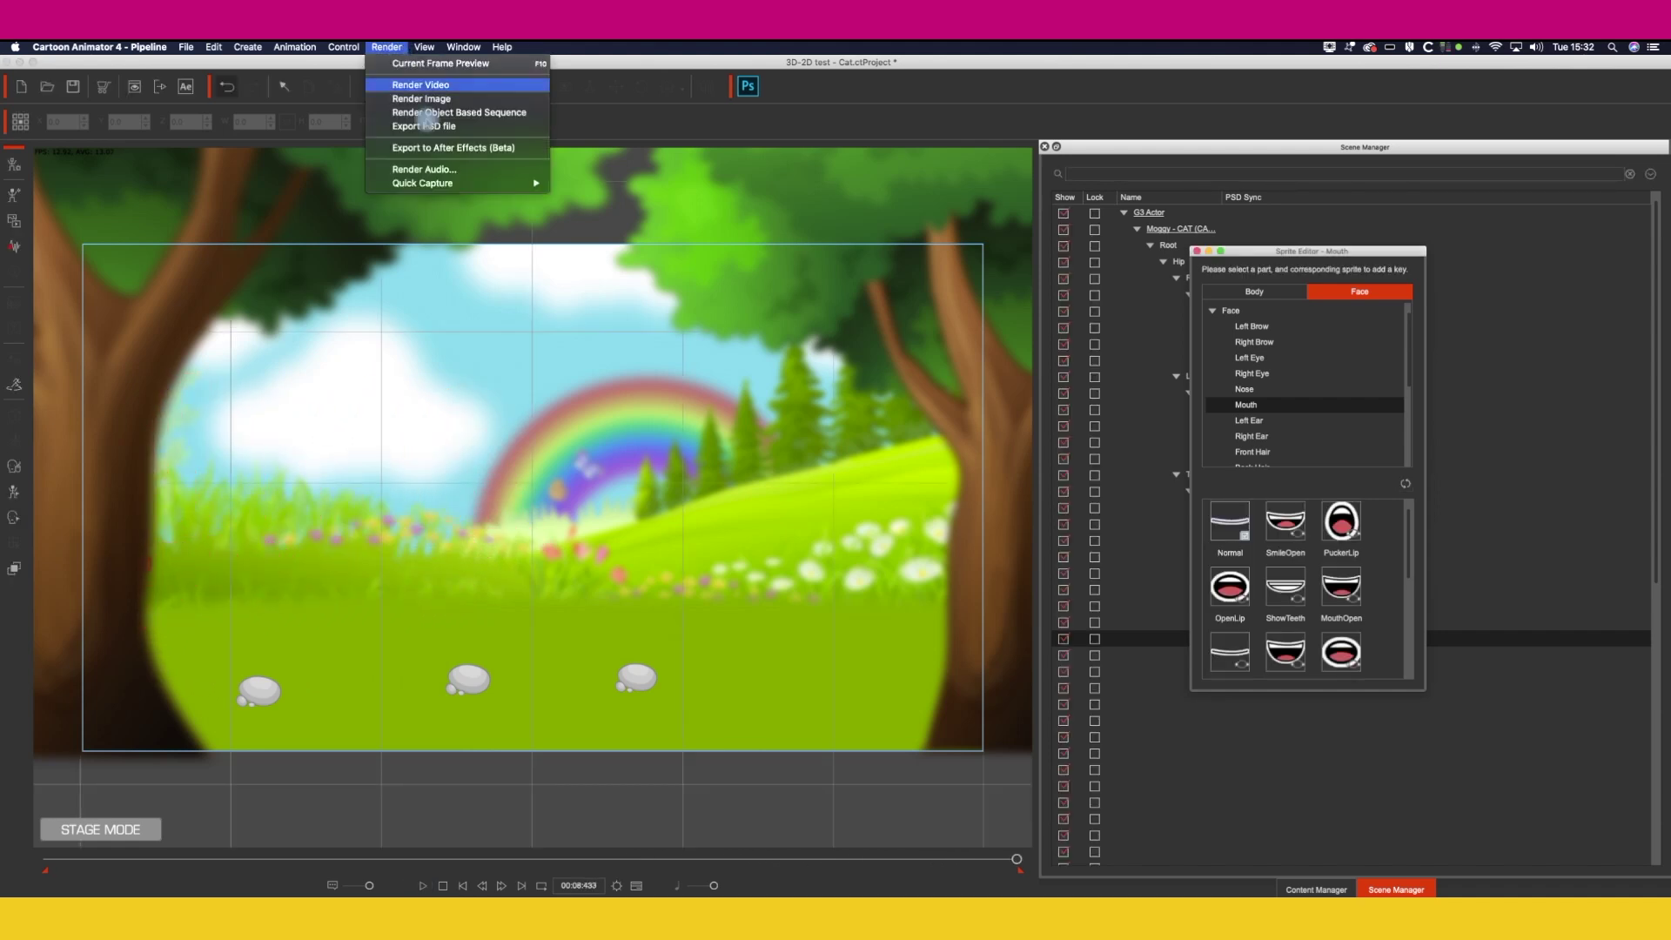
pyautogui.click(437, 85)
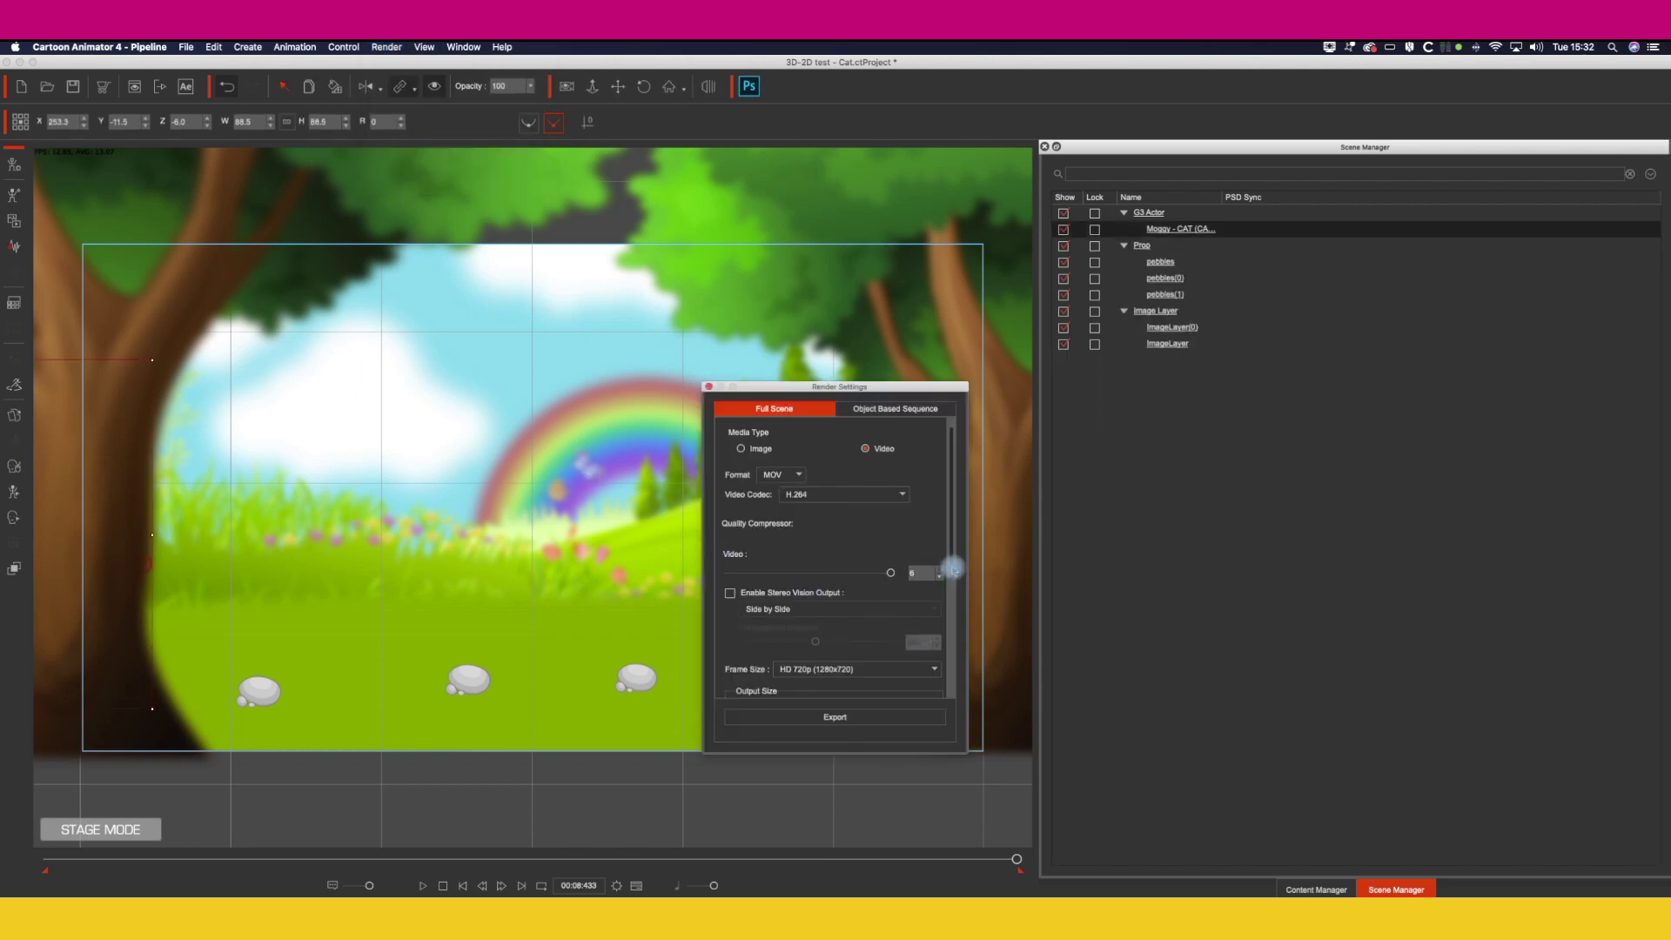
pyautogui.moveTo(953, 570); pyautogui.dragTo(945, 624)
pyautogui.click(848, 573)
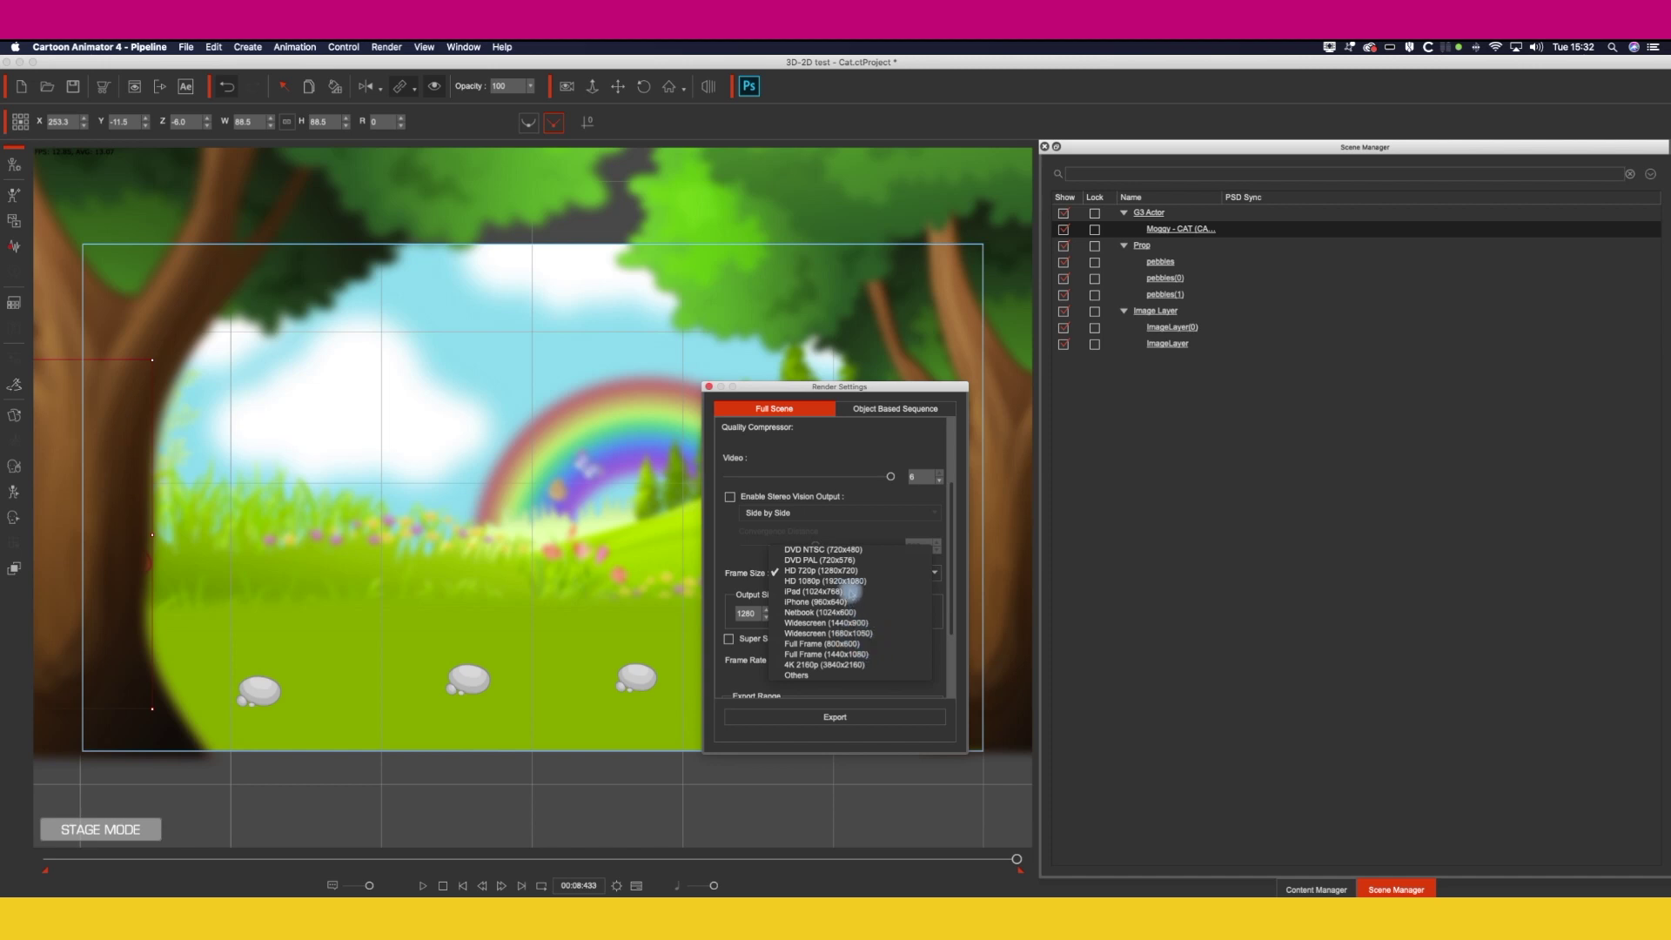
pyautogui.click(826, 581)
pyautogui.moveTo(950, 620); pyautogui.dragTo(934, 702)
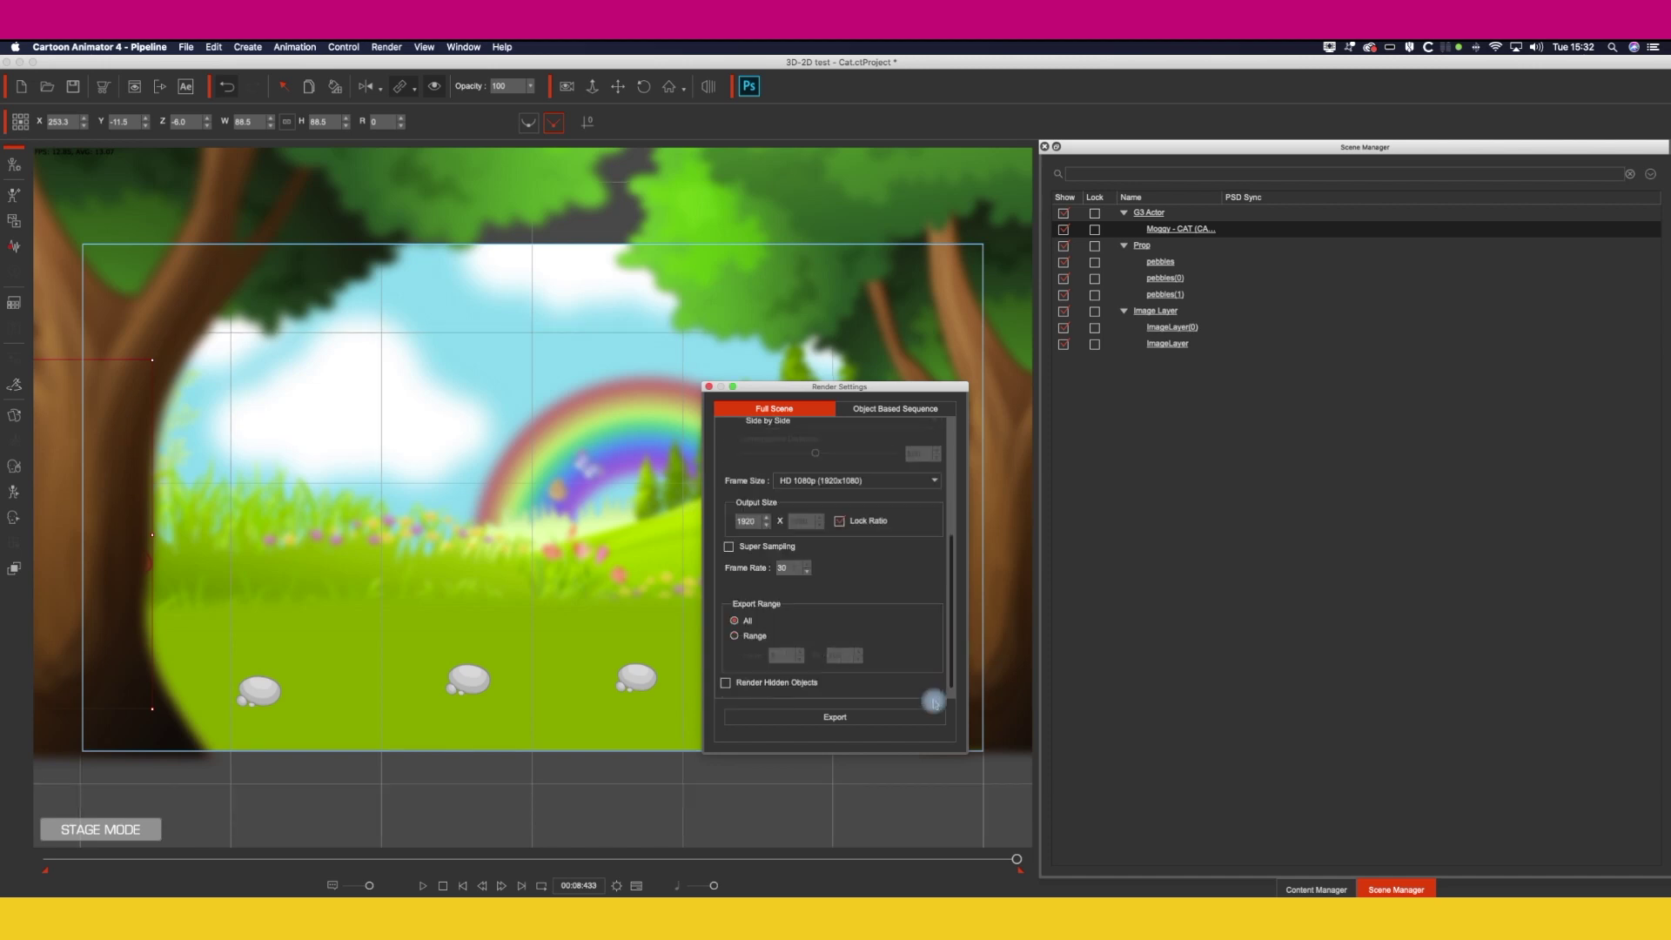
# Step: Export the video as Jump into the 3D-2D Test folder
pyautogui.click(876, 715)
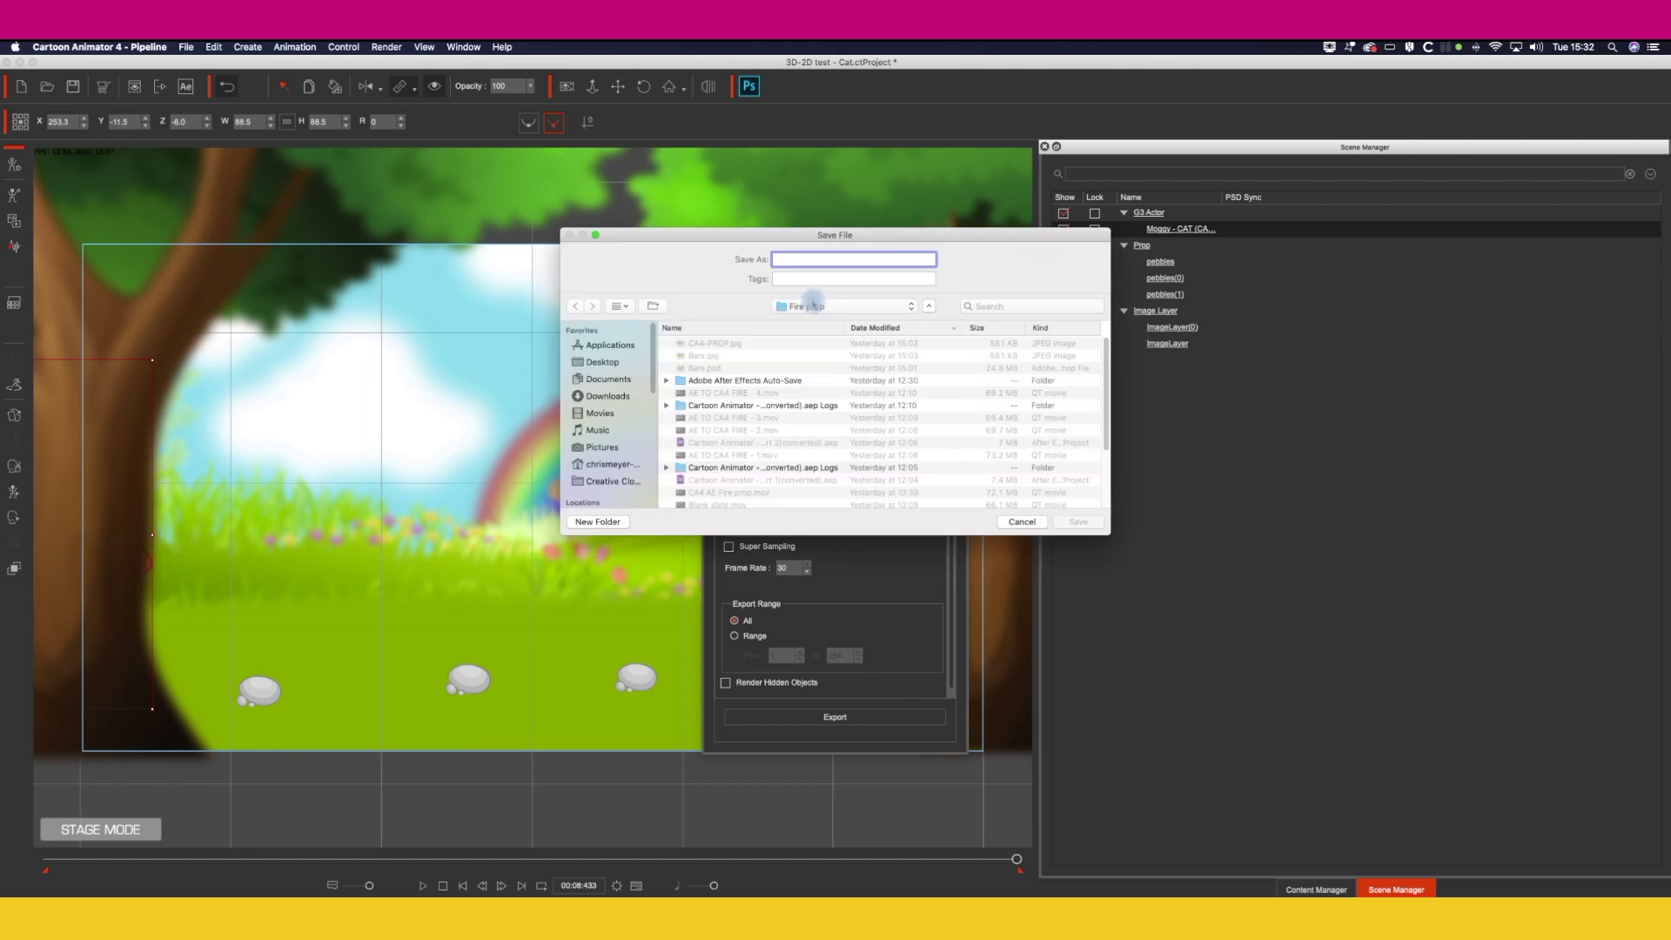
pyautogui.click(812, 305)
pyautogui.click(809, 434)
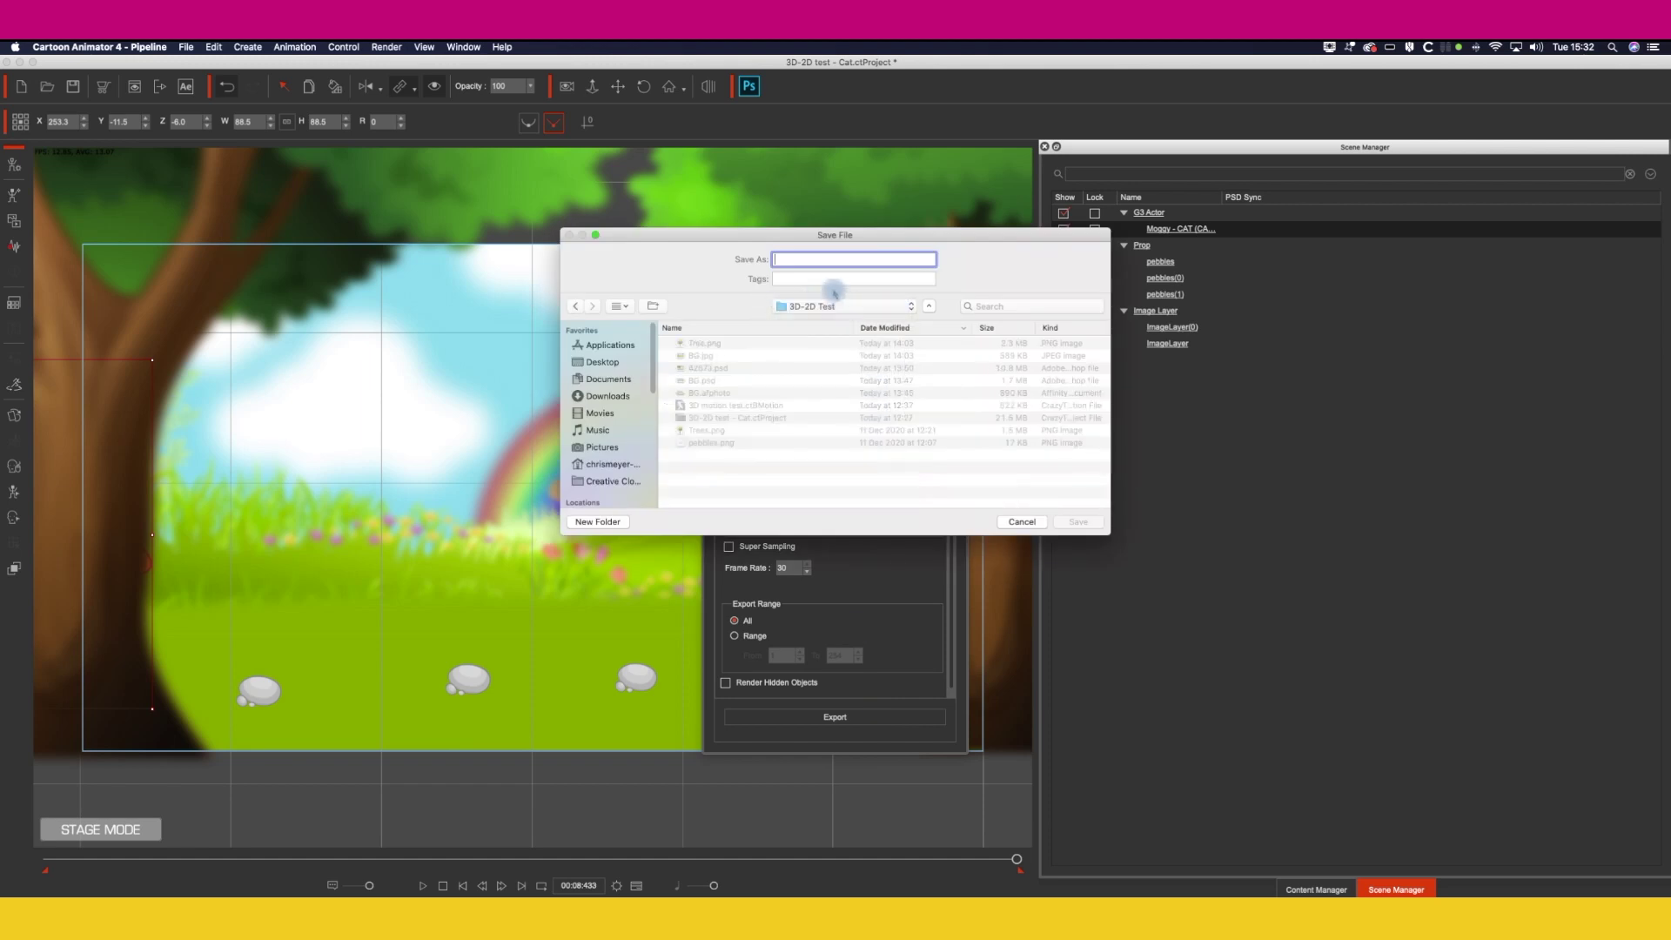
pyautogui.write('Jump')
pyautogui.press('Return')
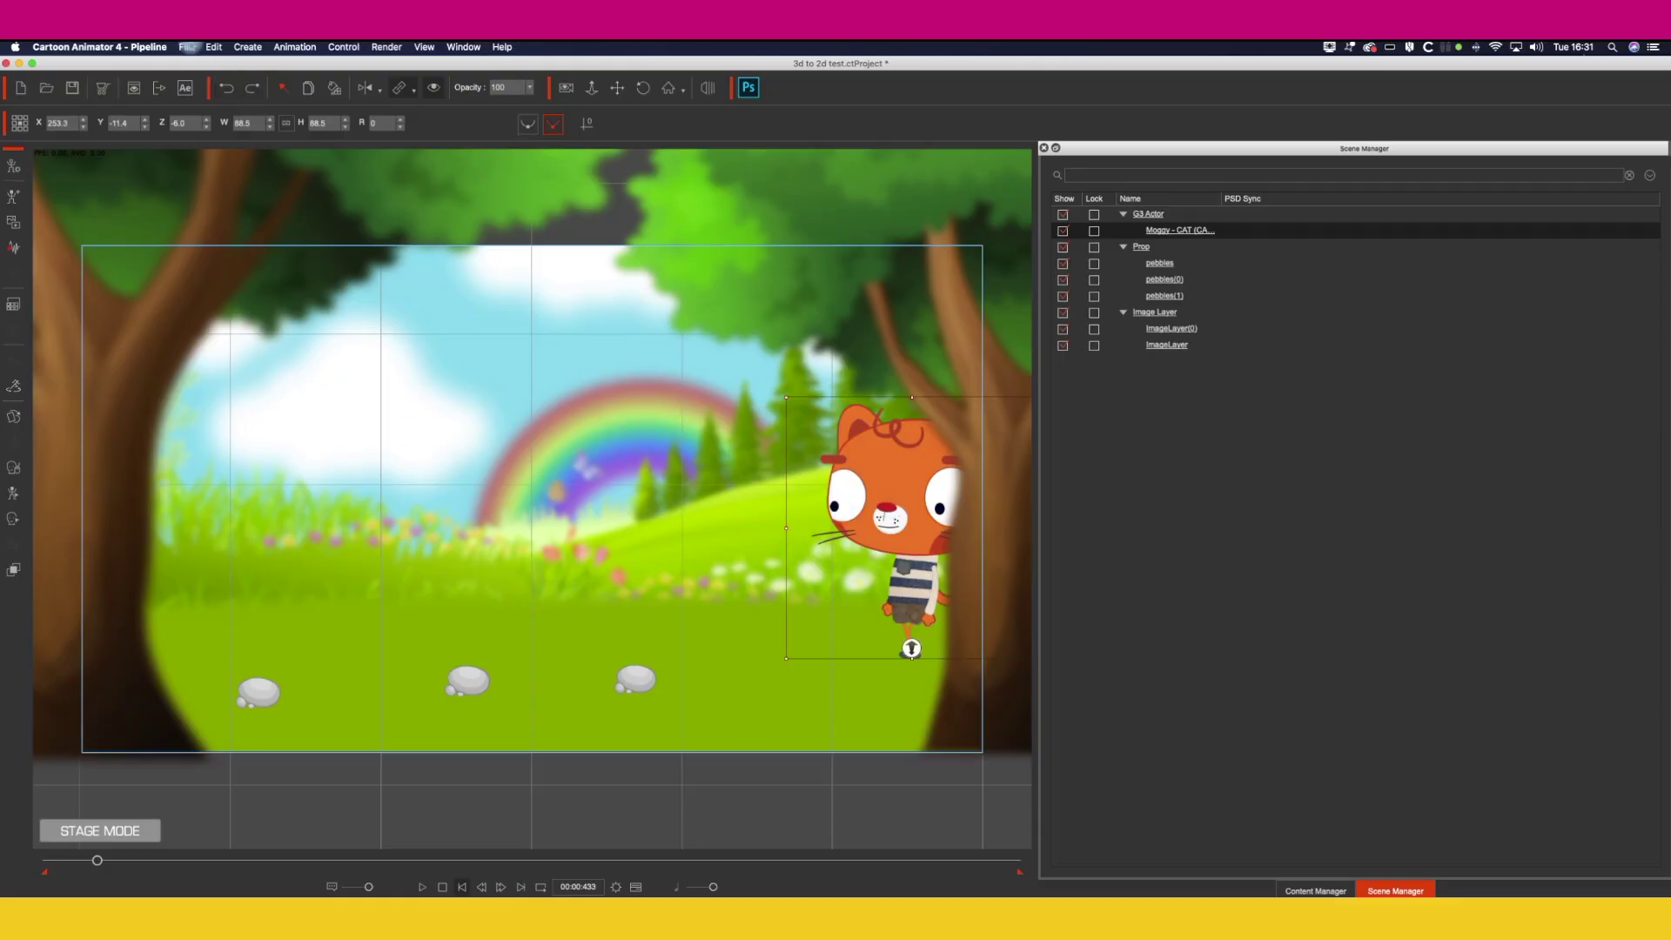
# Step: Replace the selected cat with the imported Doggy.ctTBactor model, play the jump animation and stop it
pyautogui.click(187, 47)
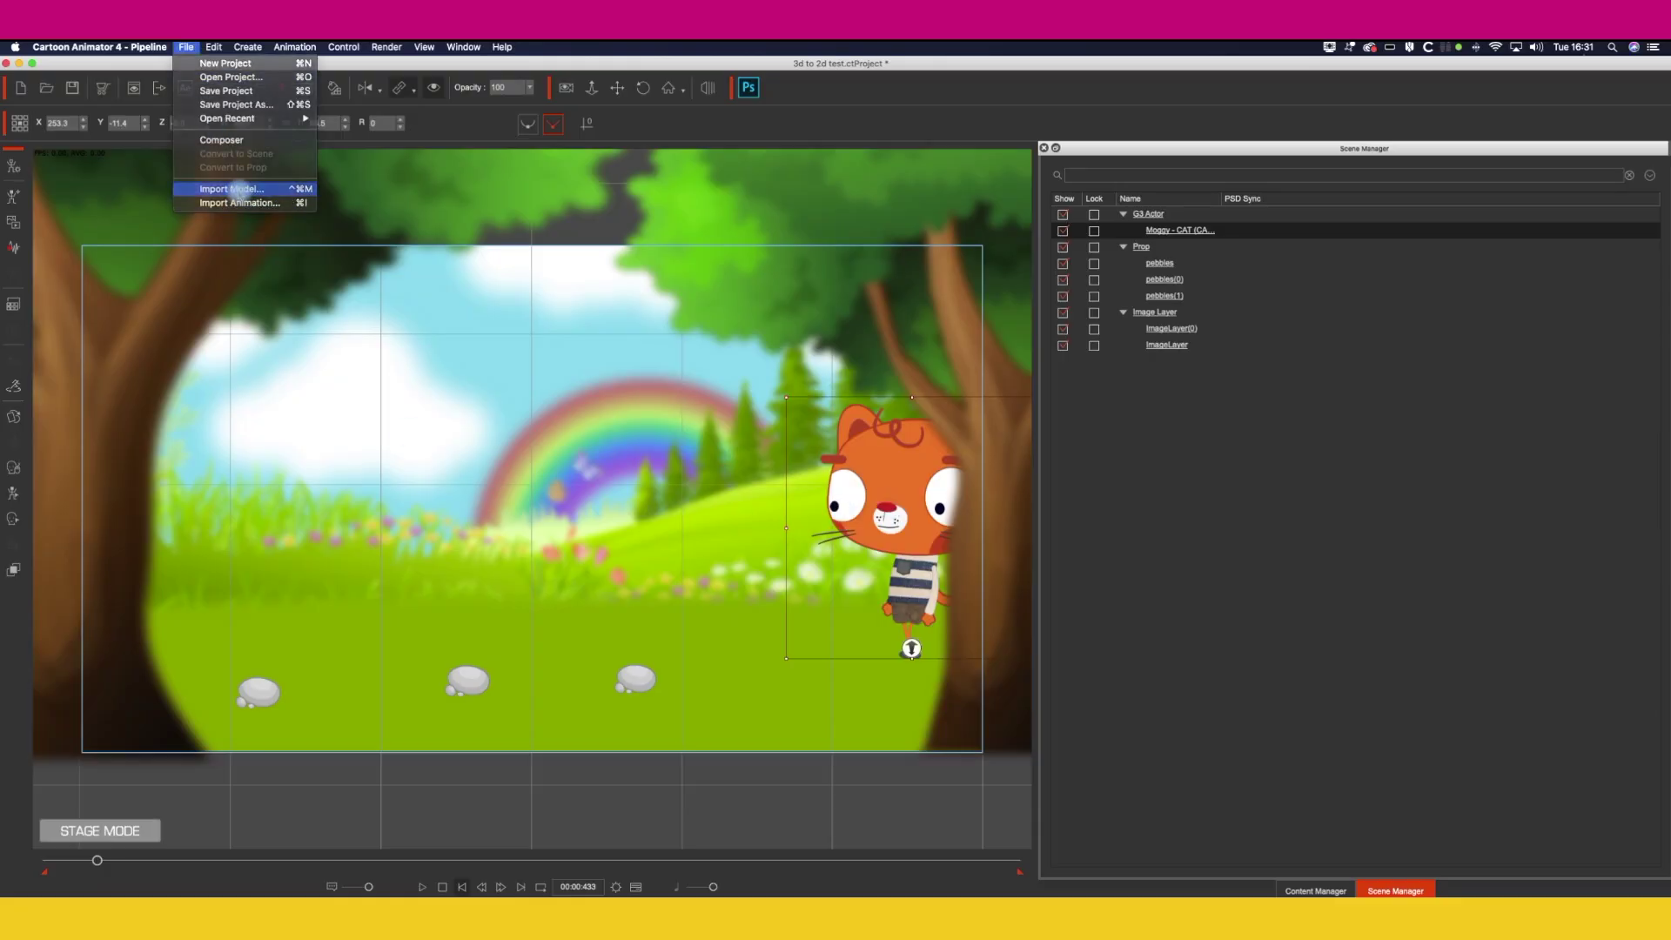
pyautogui.click(237, 188)
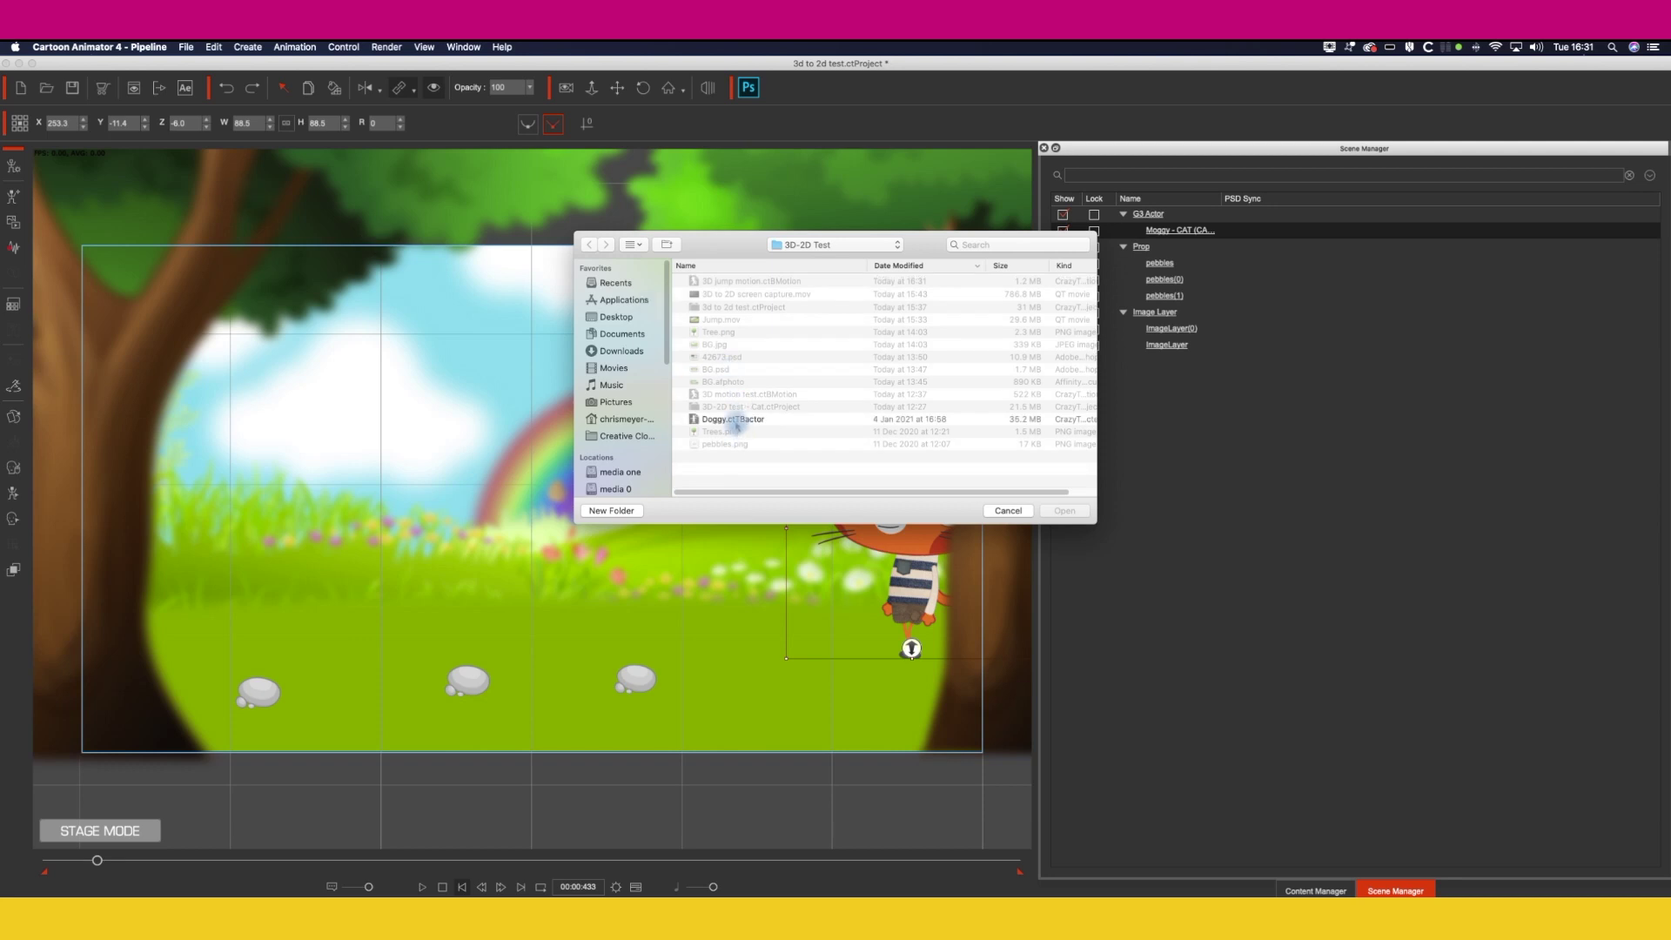
pyautogui.doubleClick(734, 421)
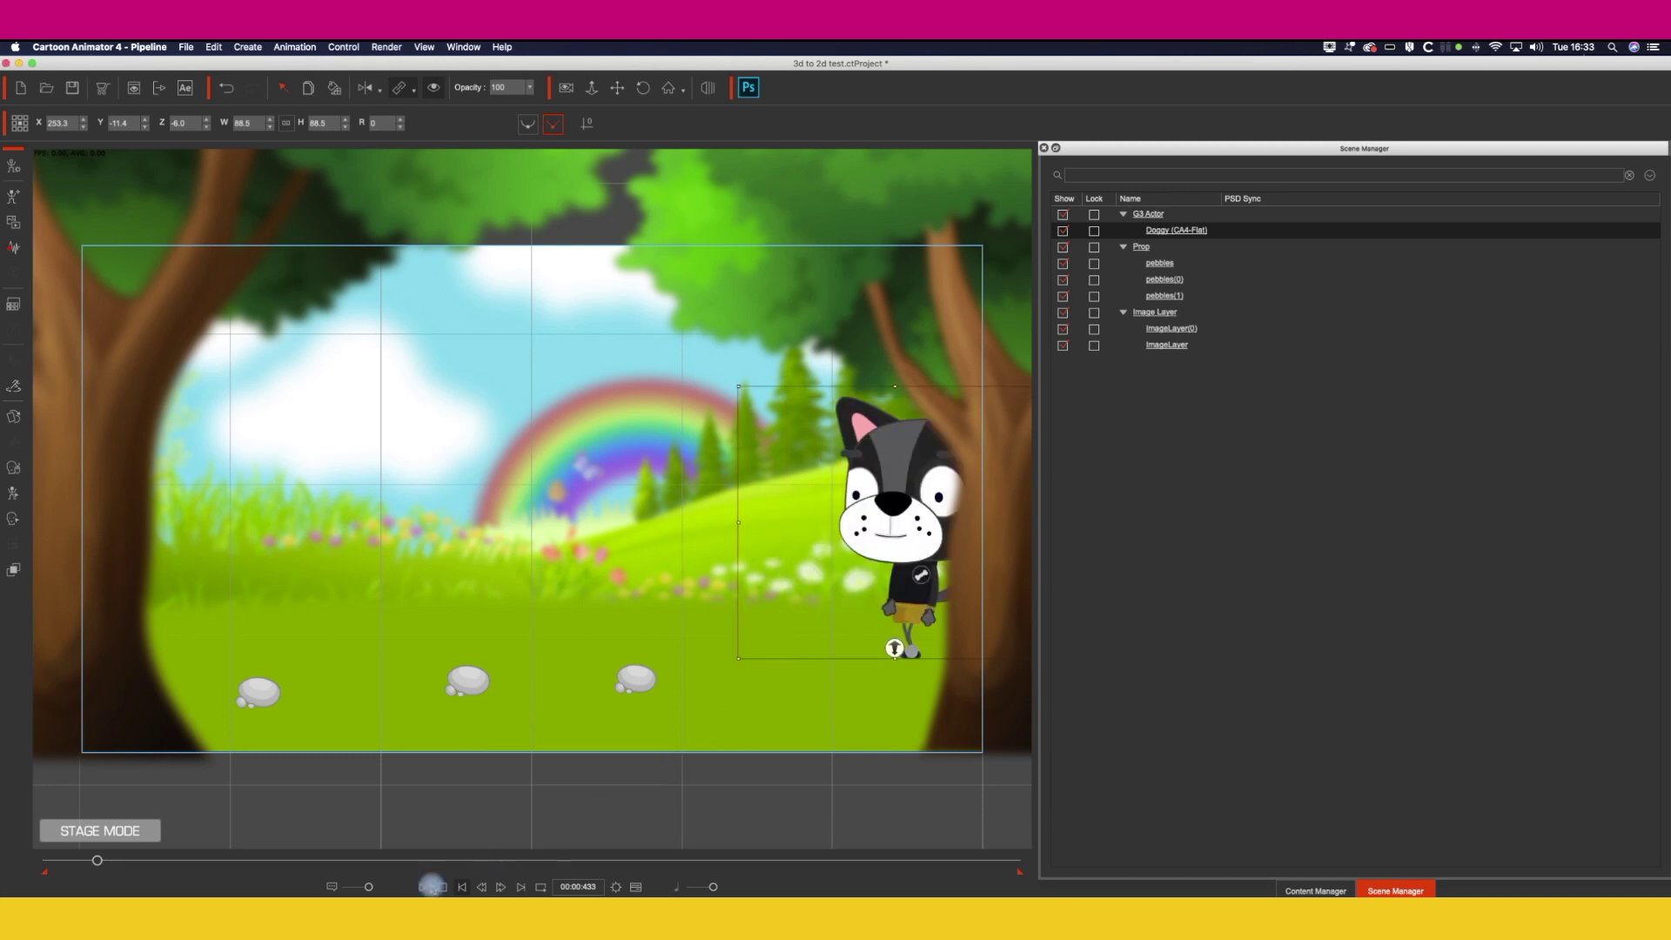
pyautogui.click(420, 887)
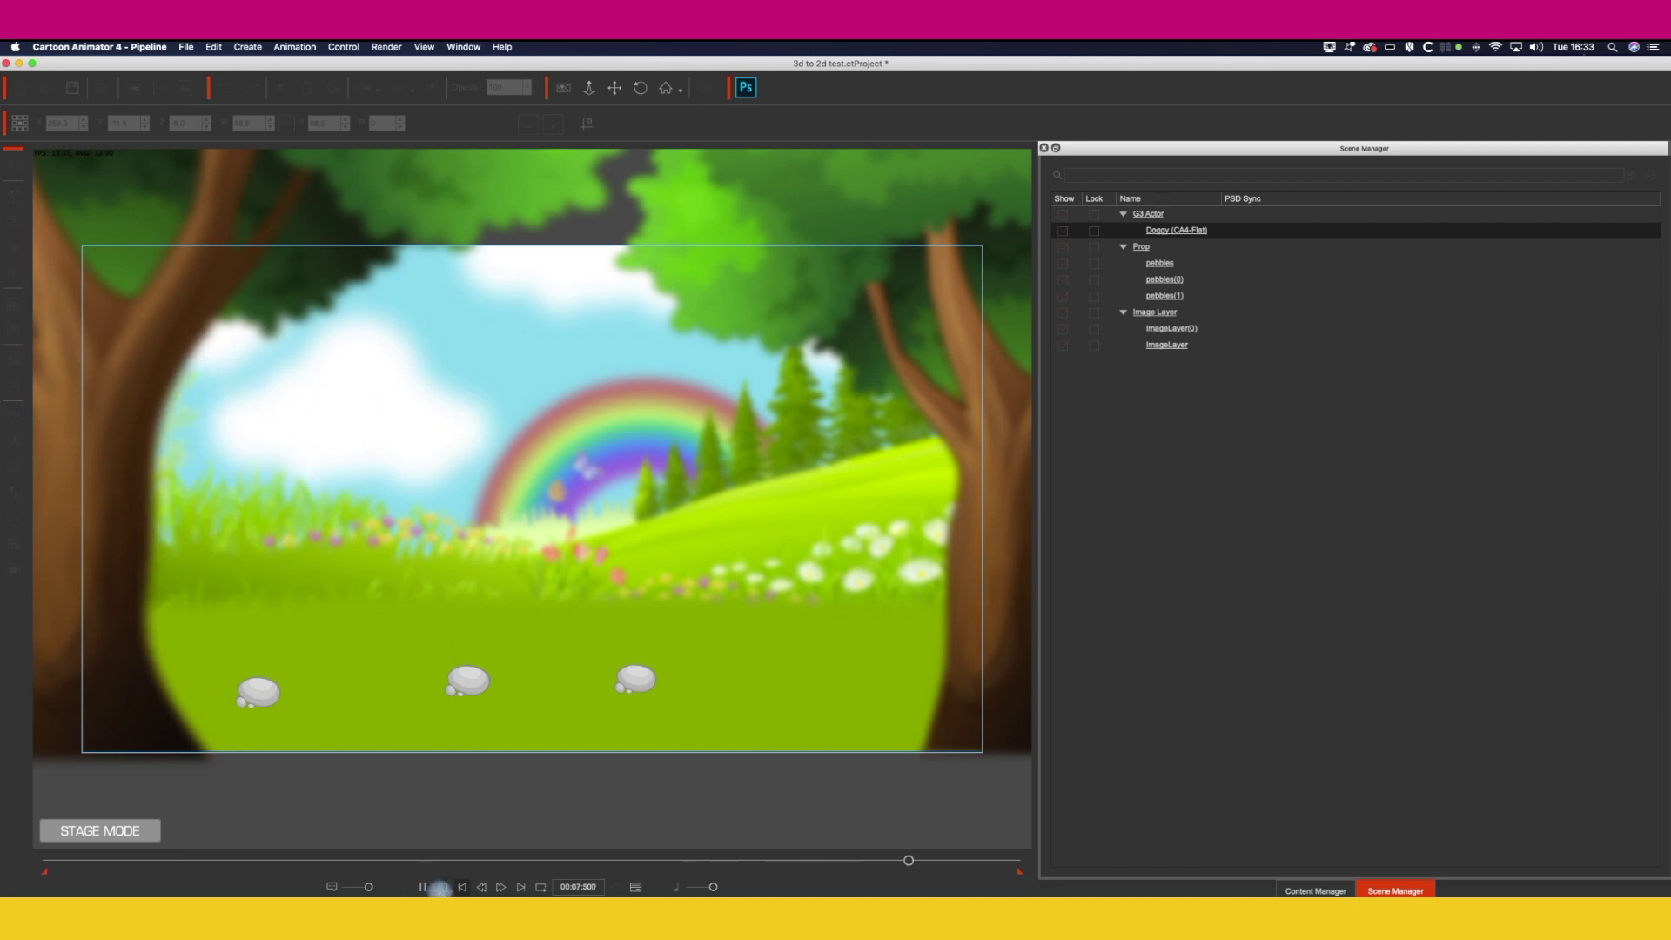
pyautogui.click(441, 887)
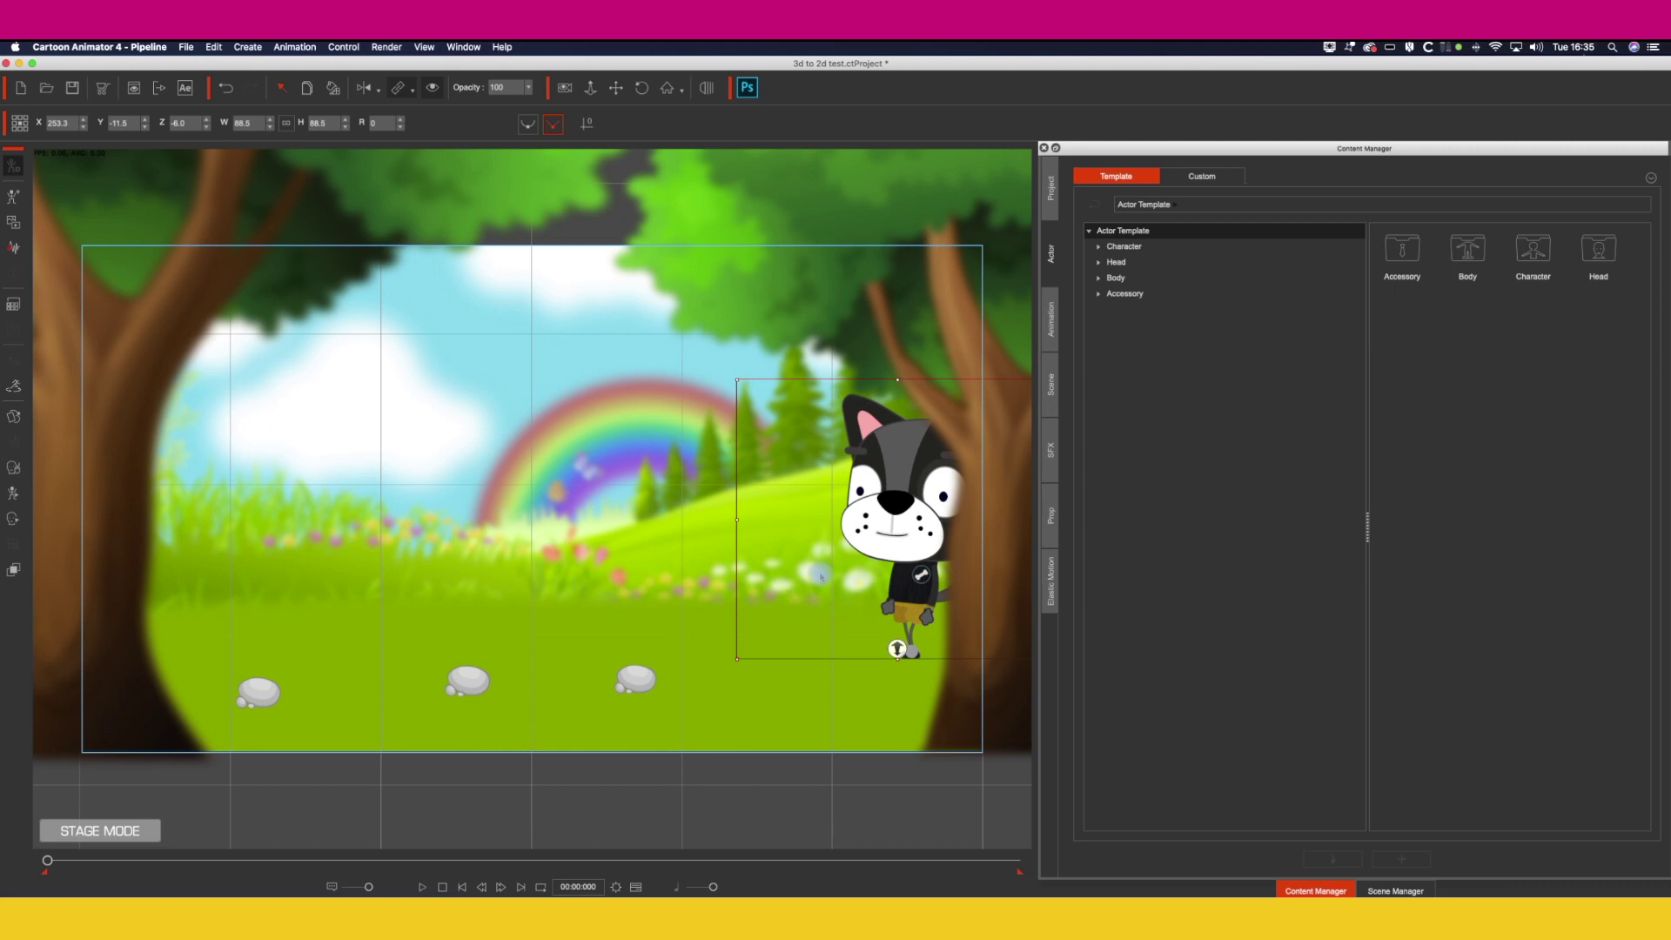
# Step: Open the dog in the Composer and move LArm_Layer to the front of the layer order, above Right Hand Group
pyautogui.doubleClick(821, 575)
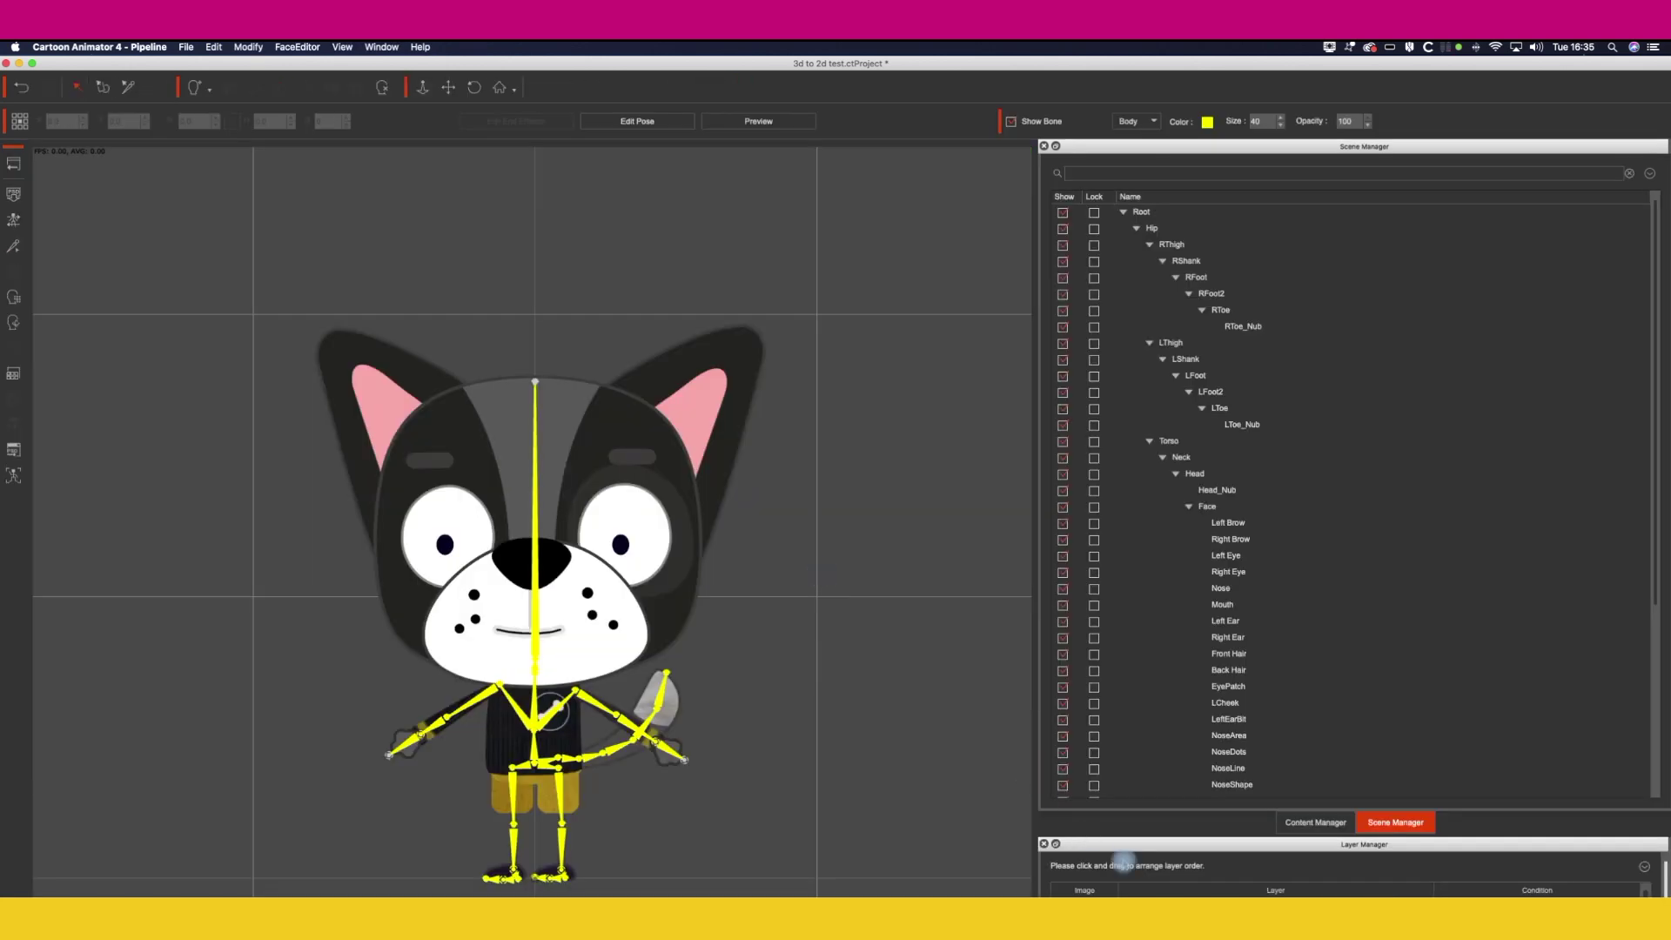
pyautogui.moveTo(1262, 628); pyautogui.dragTo(1258, 601)
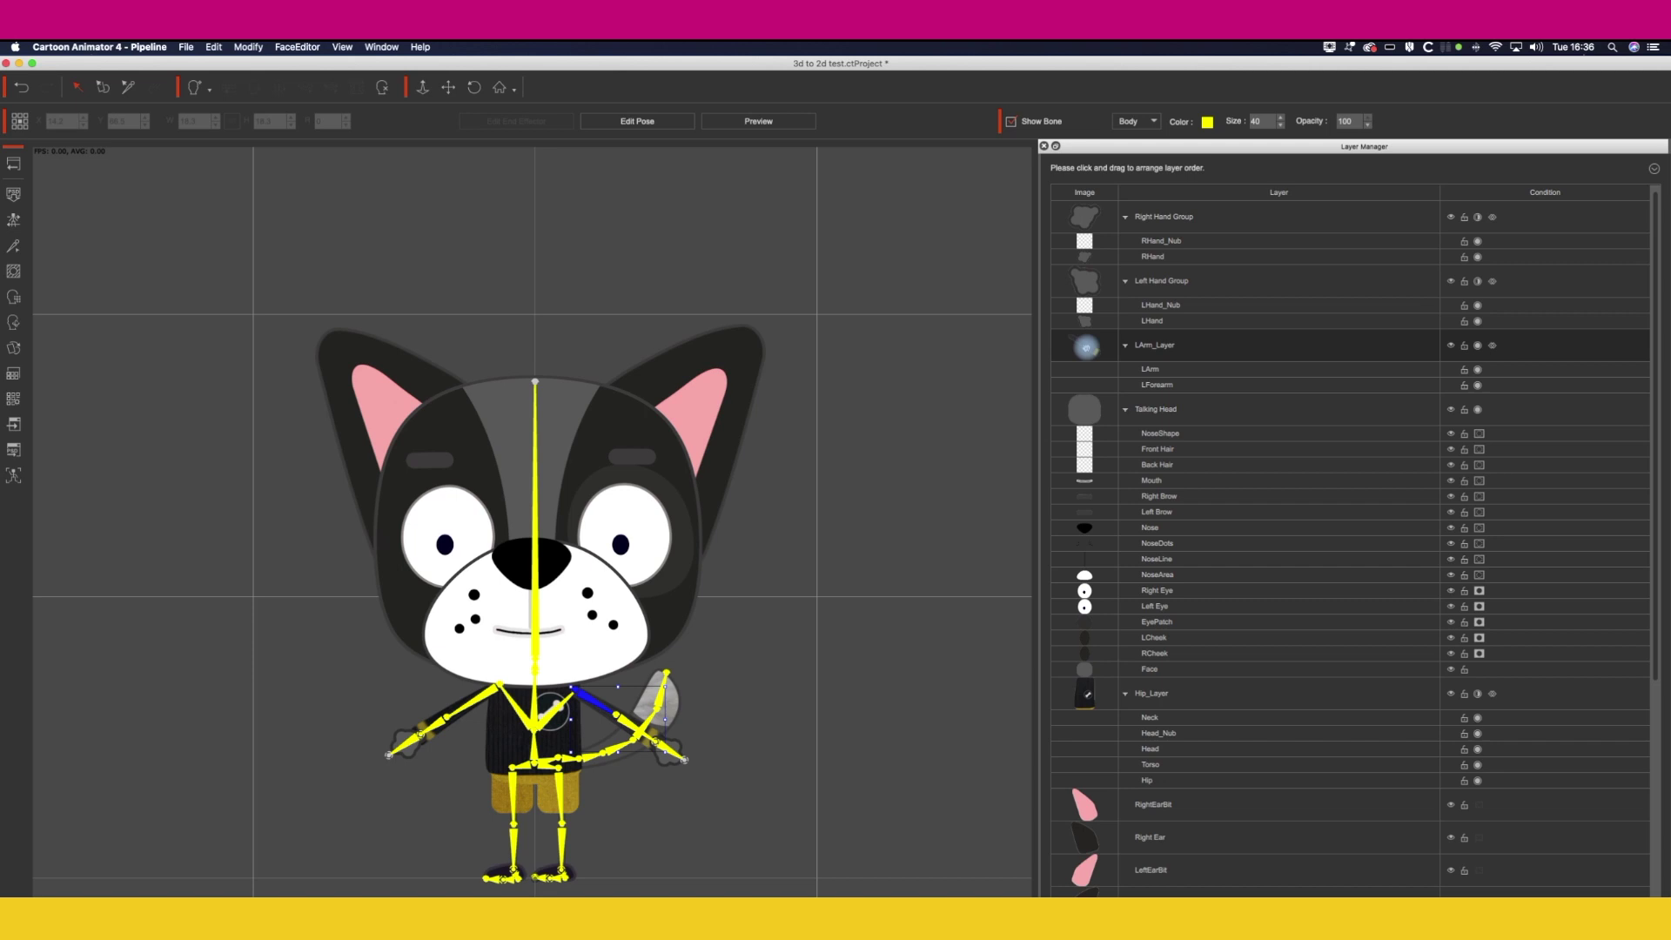
pyautogui.moveTo(1085, 348); pyautogui.dragTo(1083, 220)
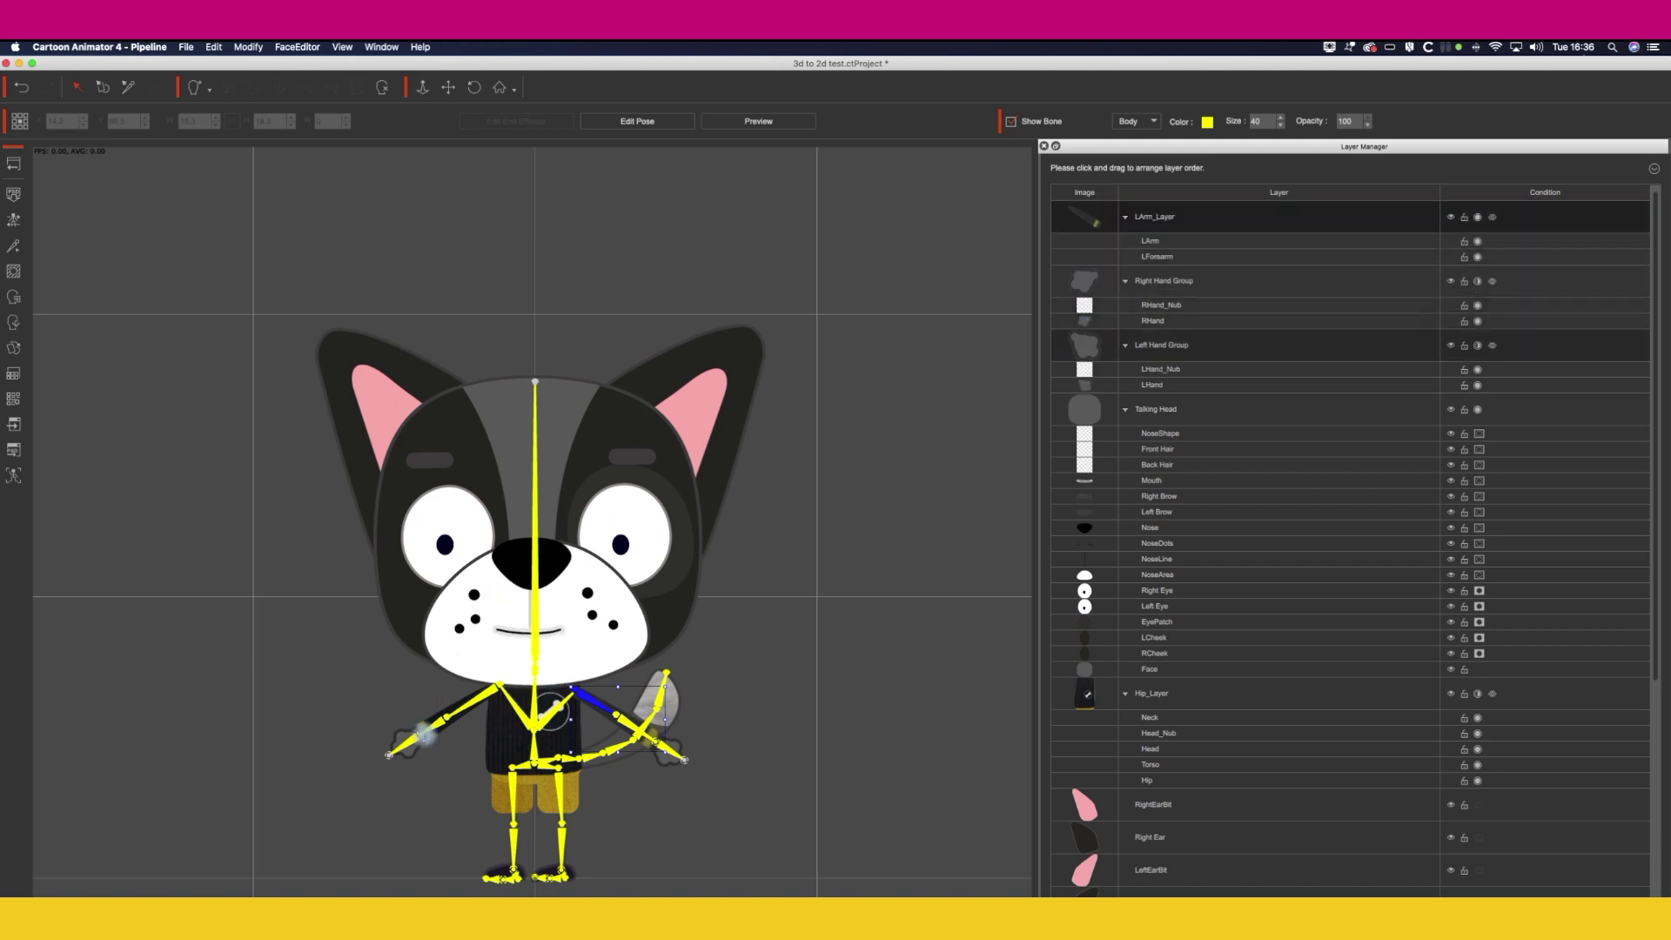
# Step: Move the dog's RArm_Layer and Right Hand Group behind Tail_Layer, return to the stage and play the animation
pyautogui.click(426, 725)
pyautogui.scroll(-5, 1160, 661)
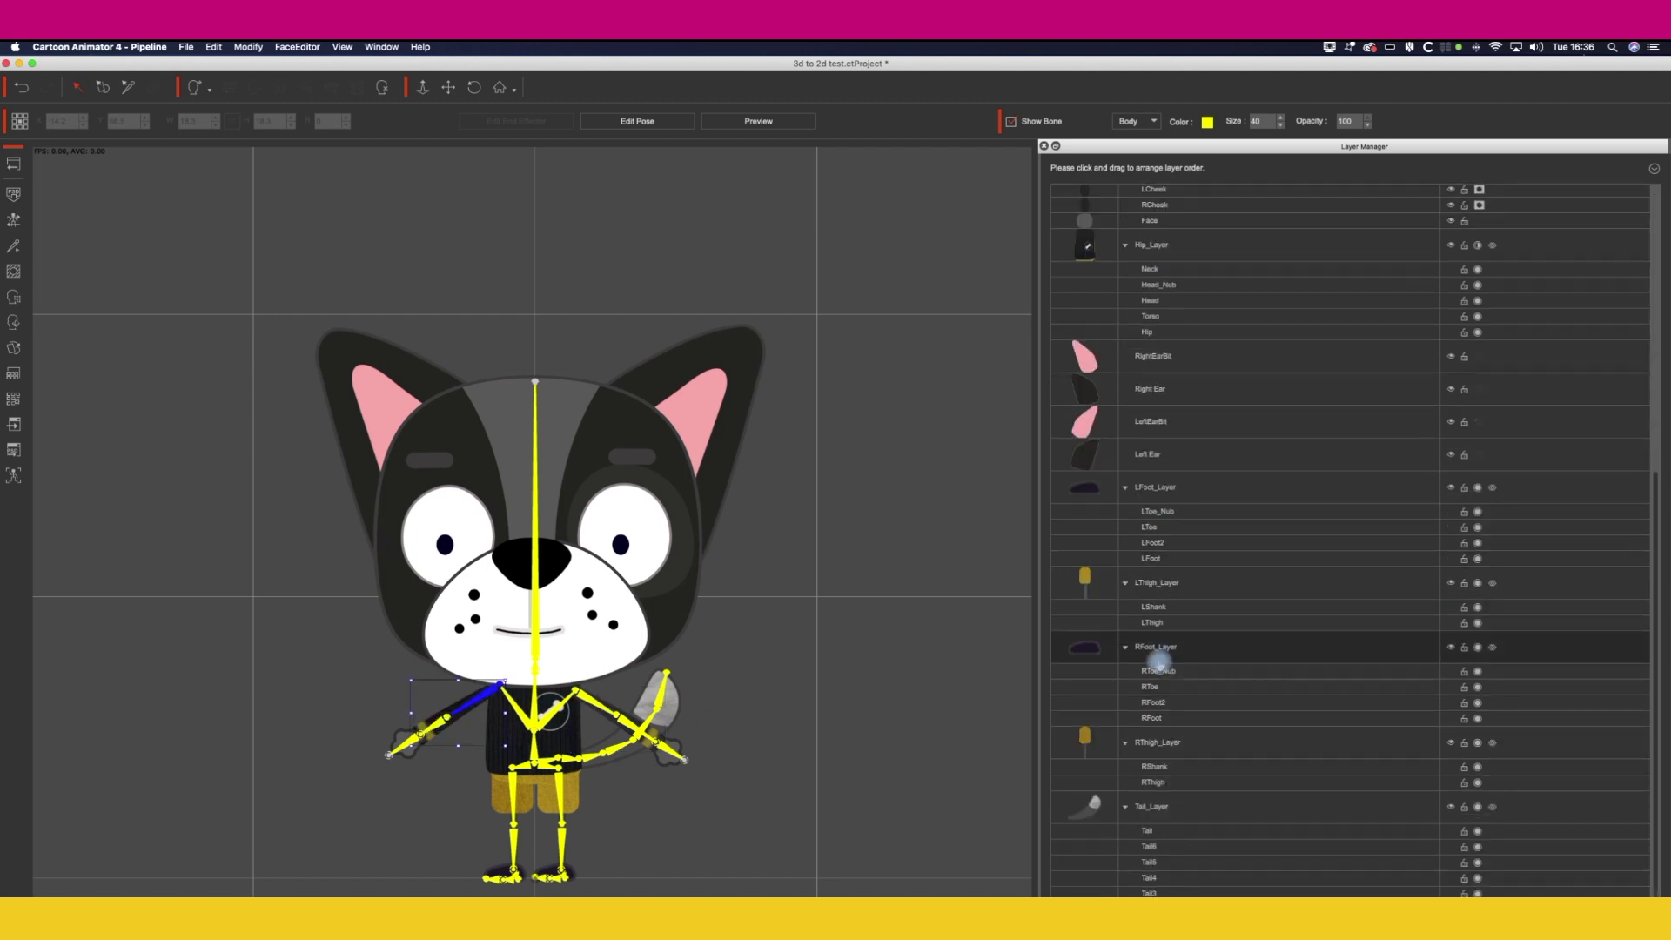
pyautogui.scroll(5, 1119, 552)
pyautogui.moveTo(1090, 283); pyautogui.dragTo(1086, 814)
pyautogui.click(1125, 409)
pyautogui.click(1125, 442)
pyautogui.click(1125, 639)
pyautogui.click(1125, 672)
pyautogui.click(1125, 703)
pyautogui.click(1124, 736)
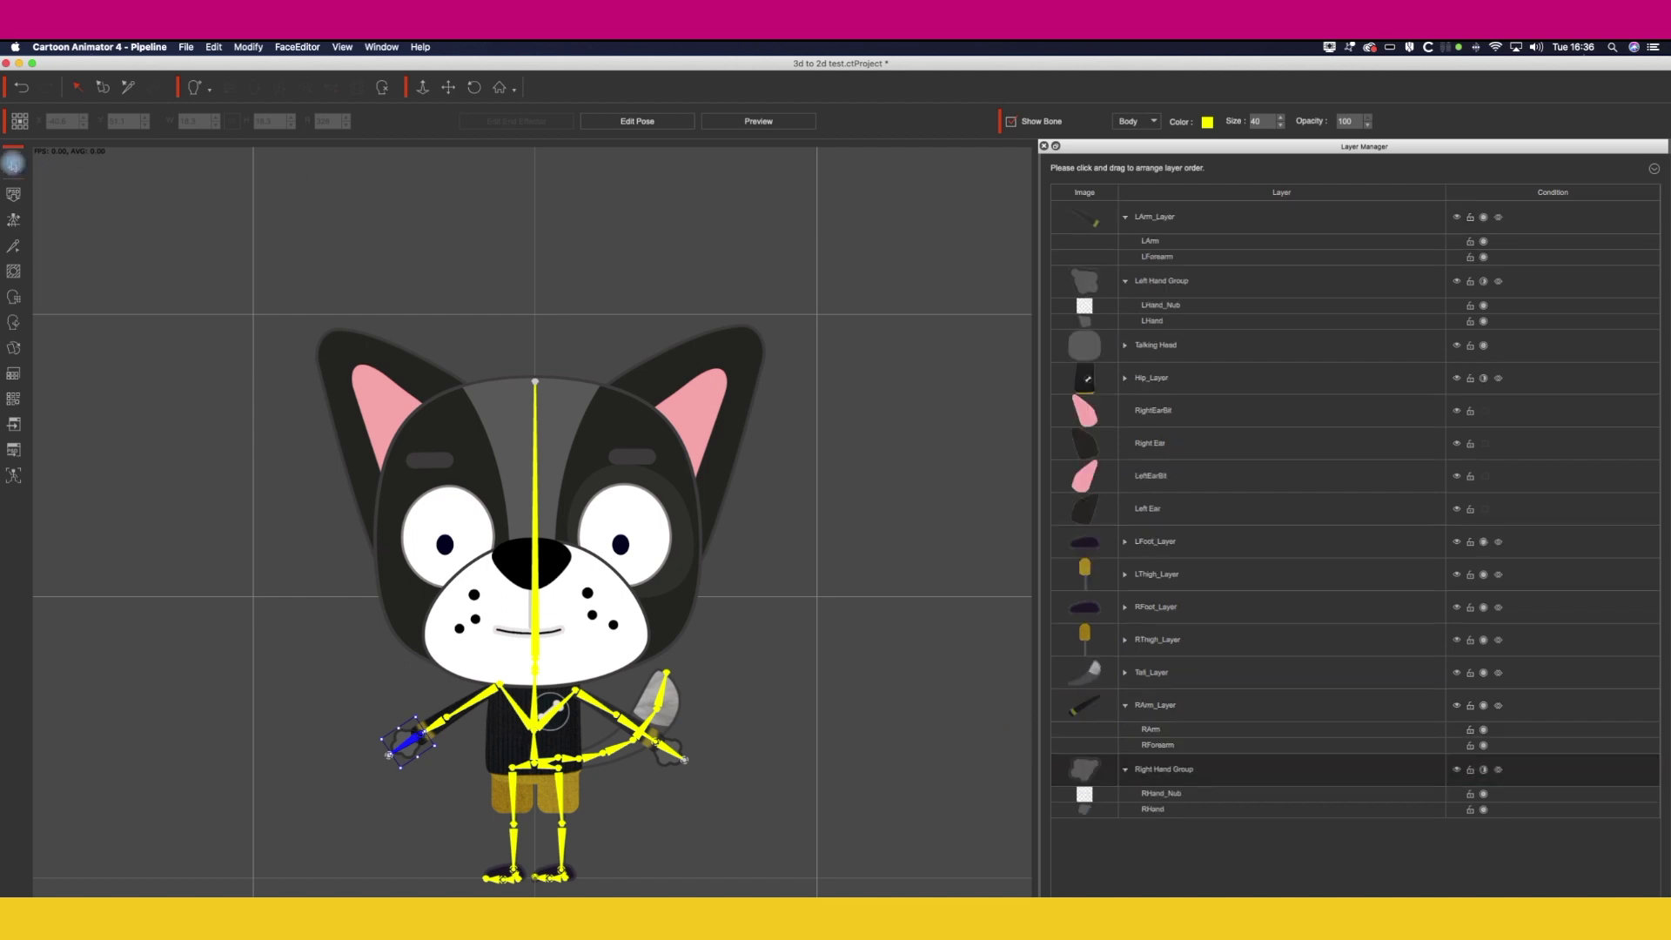
pyautogui.click(13, 163)
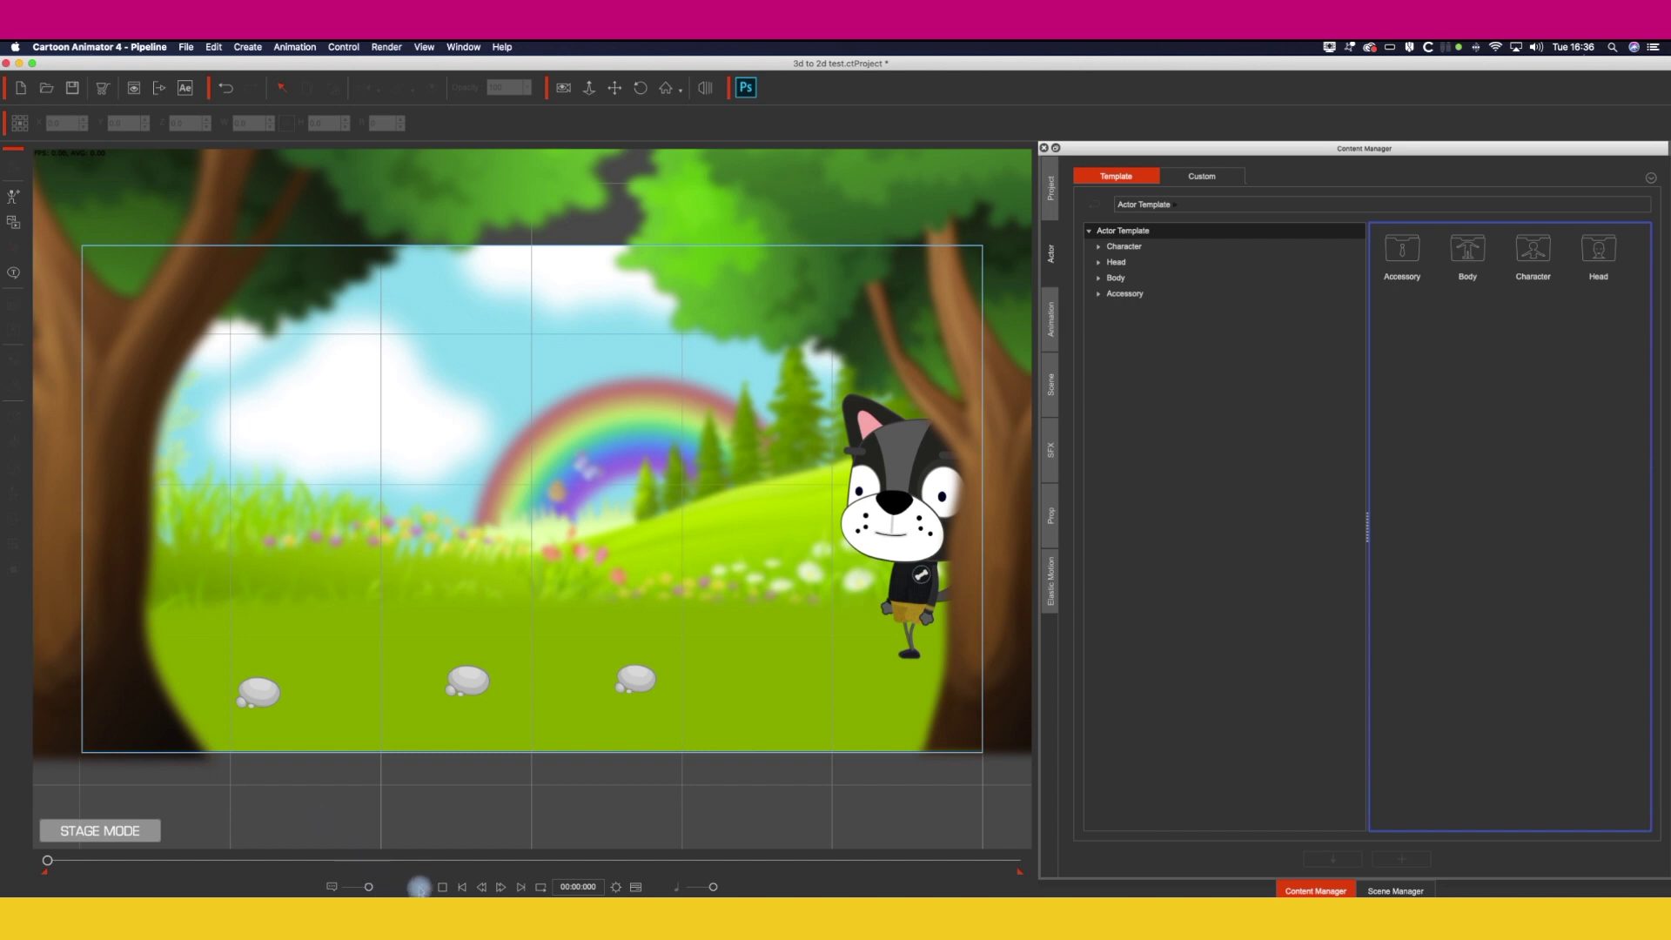
pyautogui.click(418, 887)
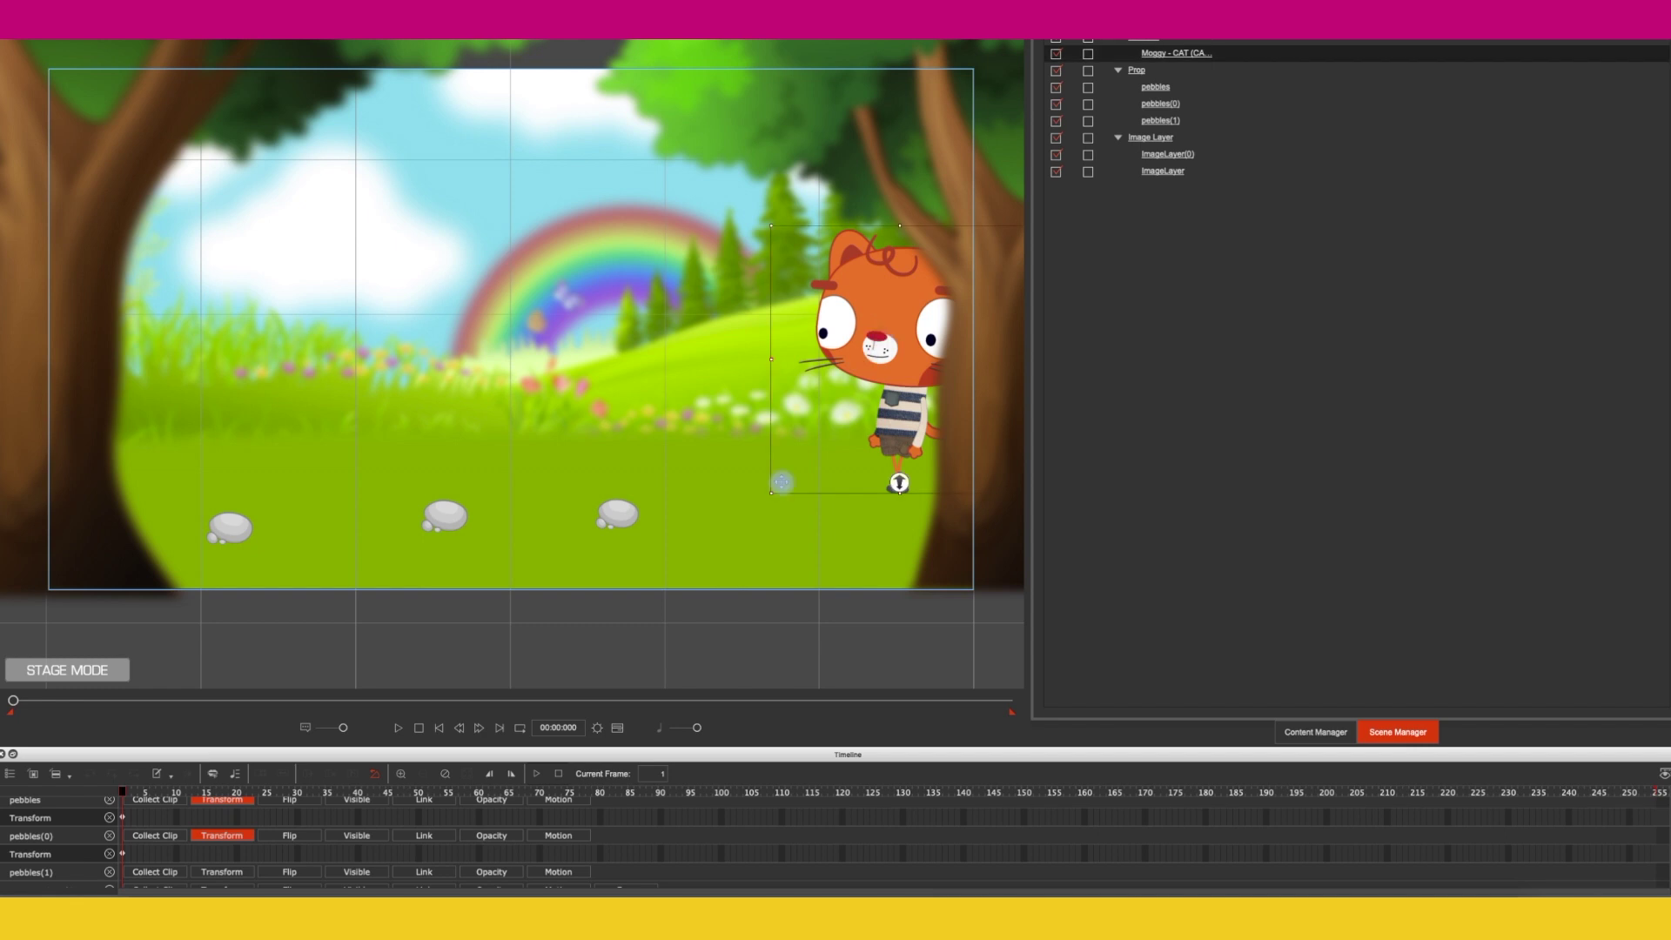
# Step: Show the cat's Motion and Collect Clip tracks and mark a Collect Clip range covering the whole 3 jumps clip
pyautogui.scroll(-1, 448, 840)
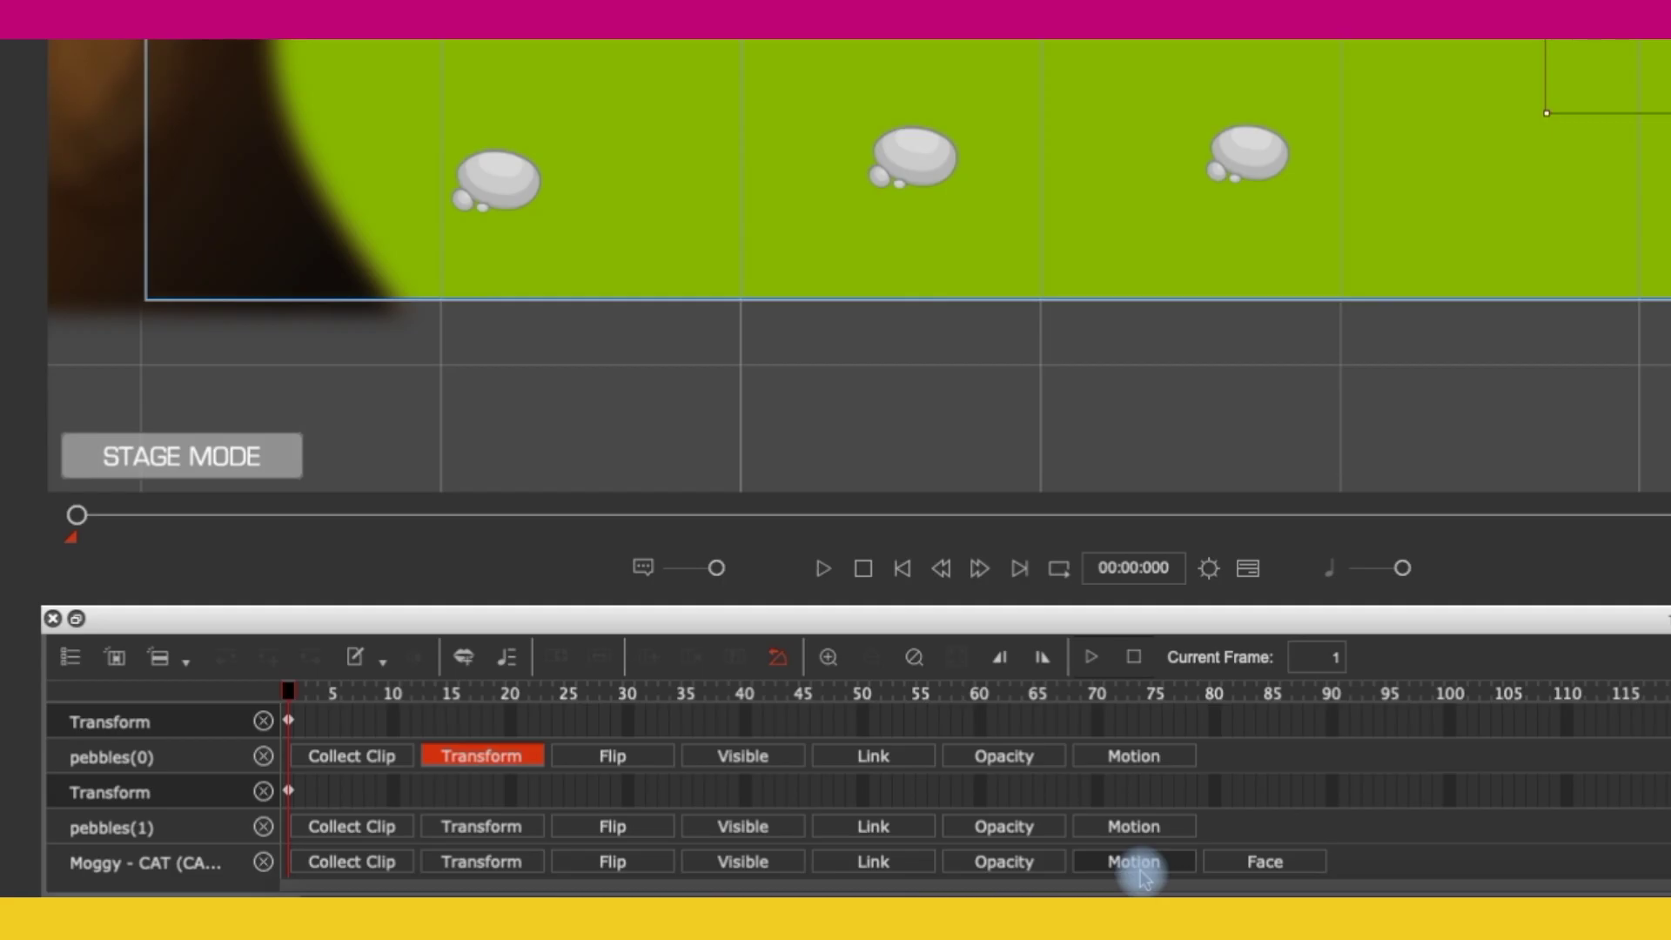
pyautogui.click(1137, 866)
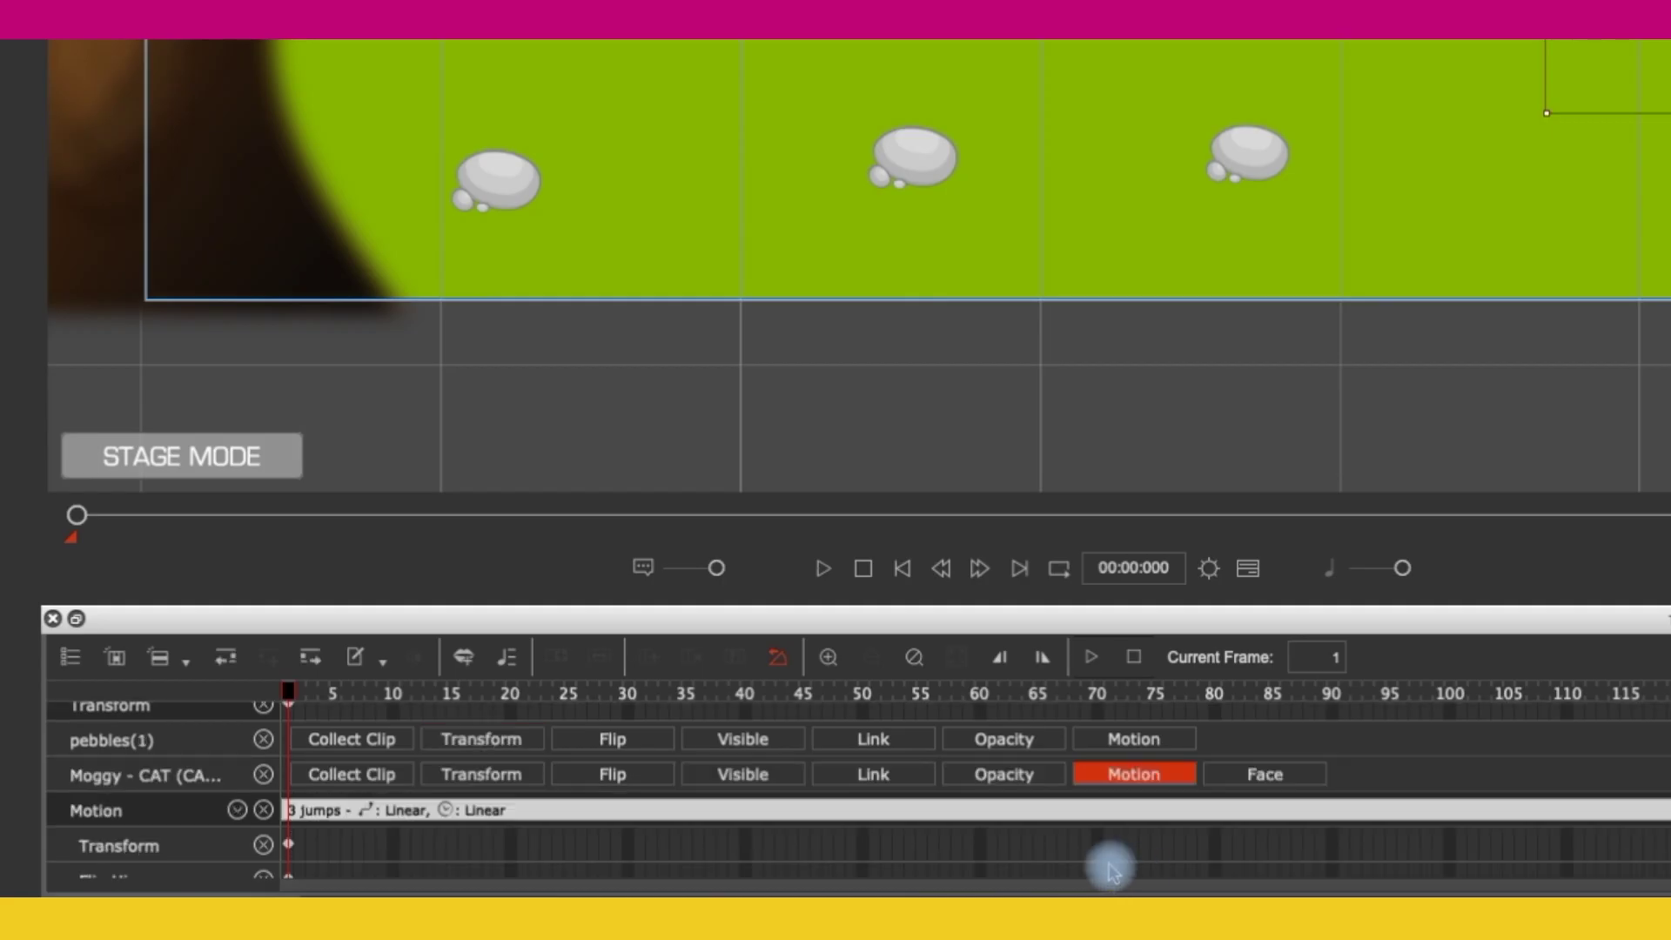
pyautogui.click(383, 776)
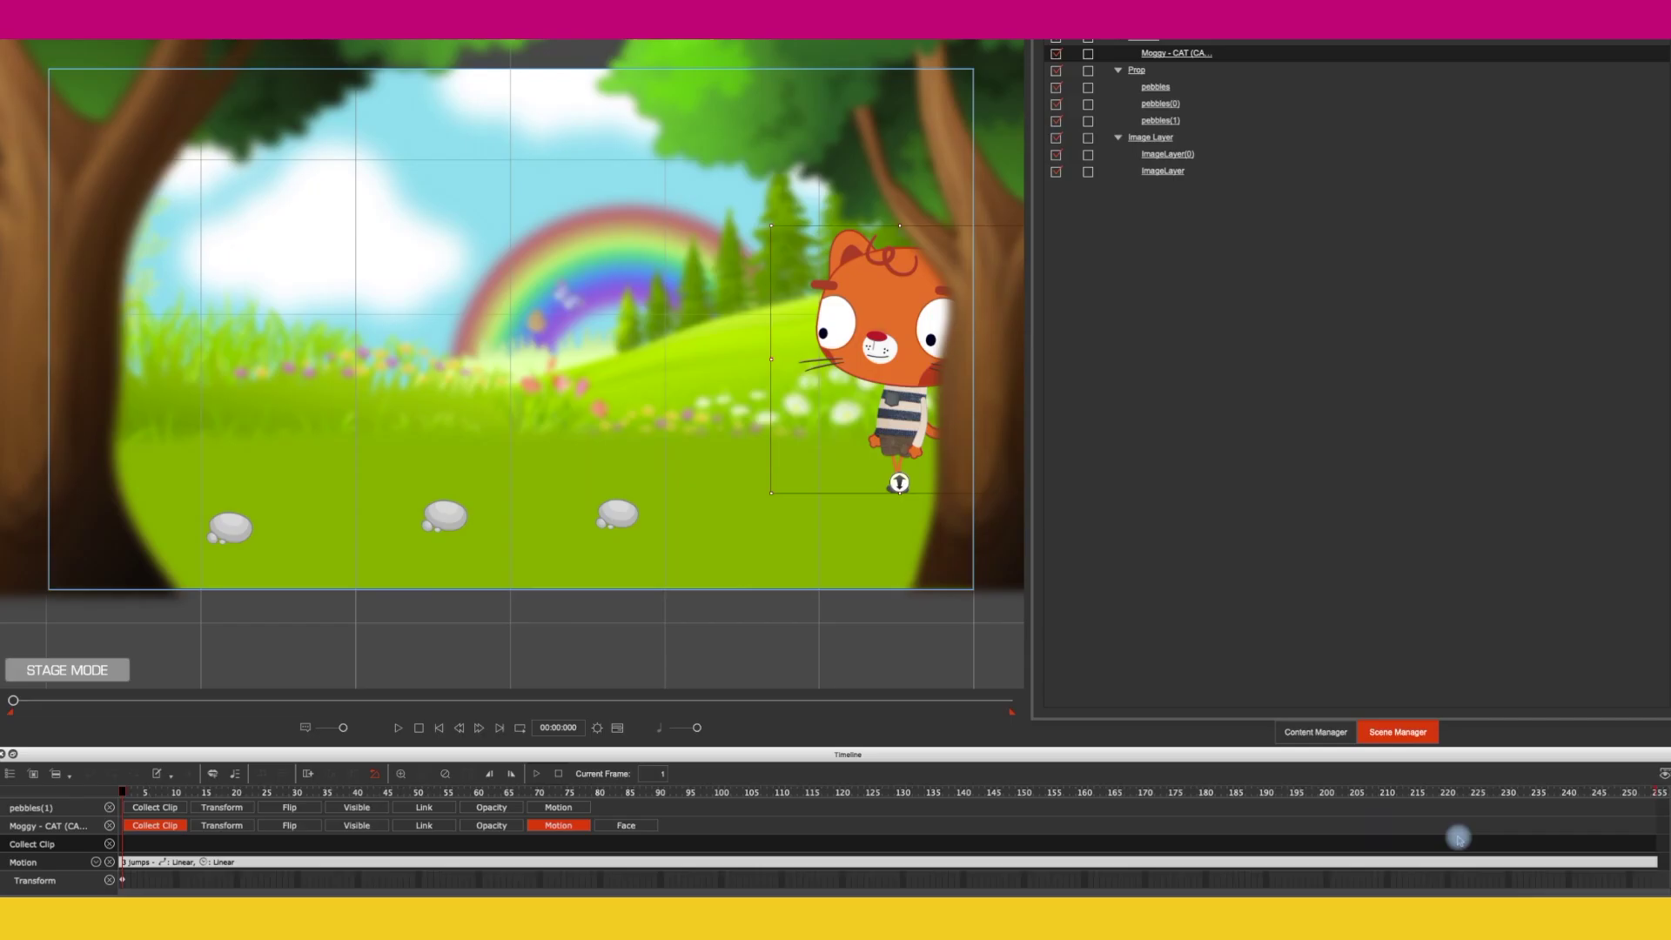
pyautogui.moveTo(1652, 846); pyautogui.dragTo(137, 844)
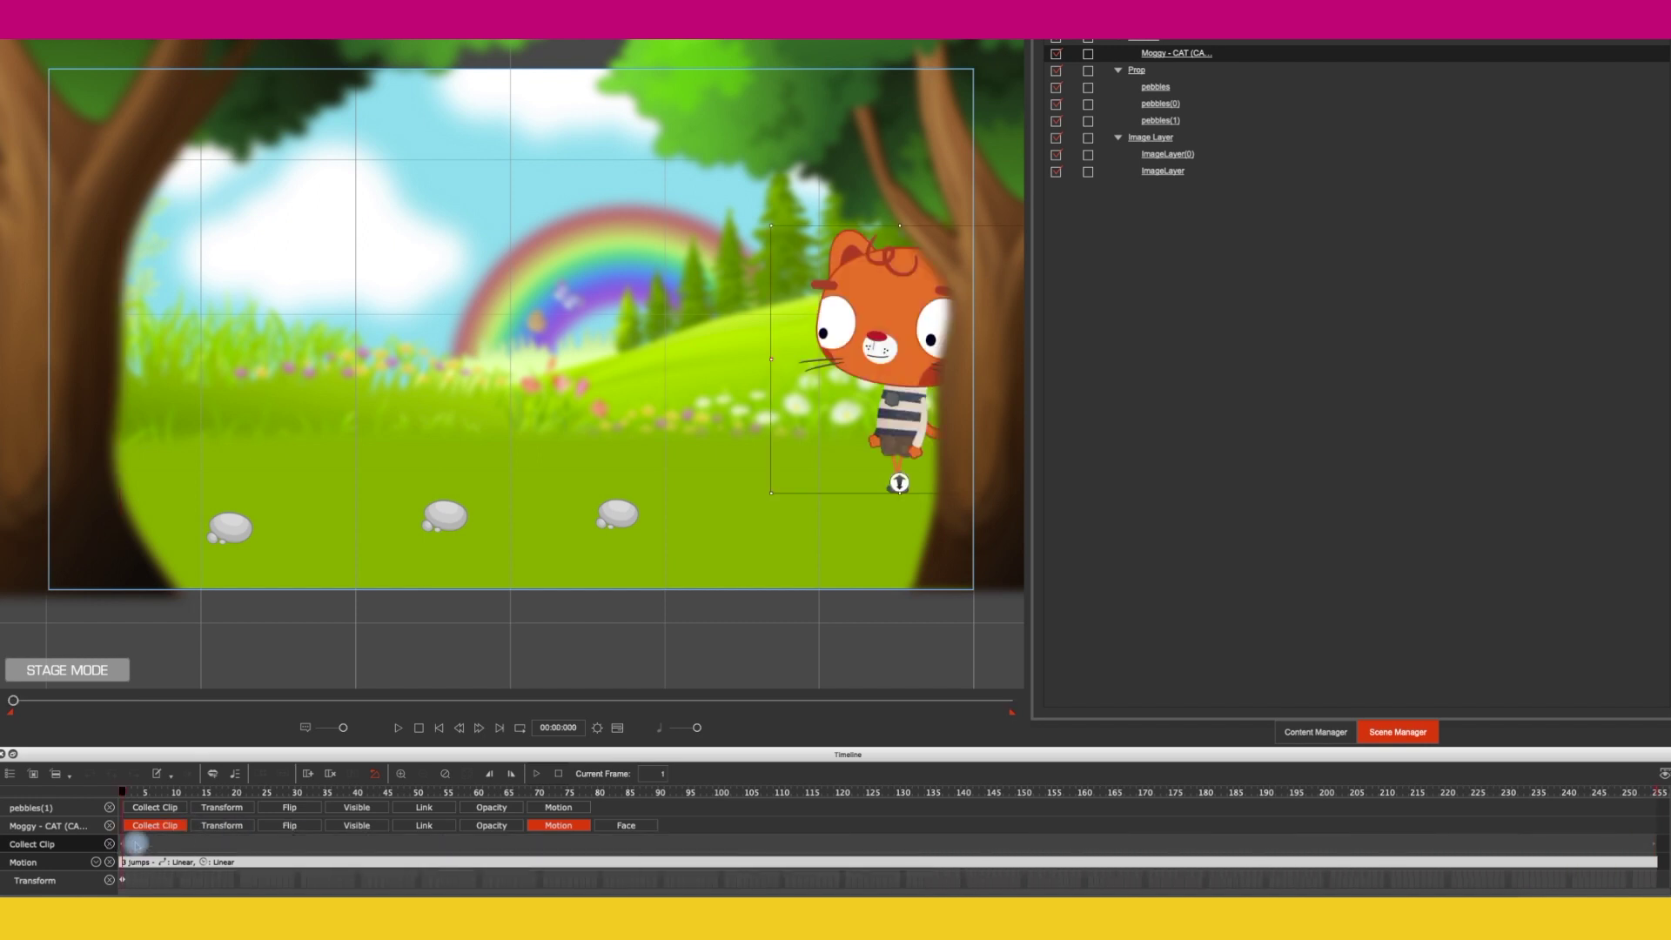
# Step: Export the collected clip range as a motion file named 3d motion
pyautogui.rightClick(140, 845)
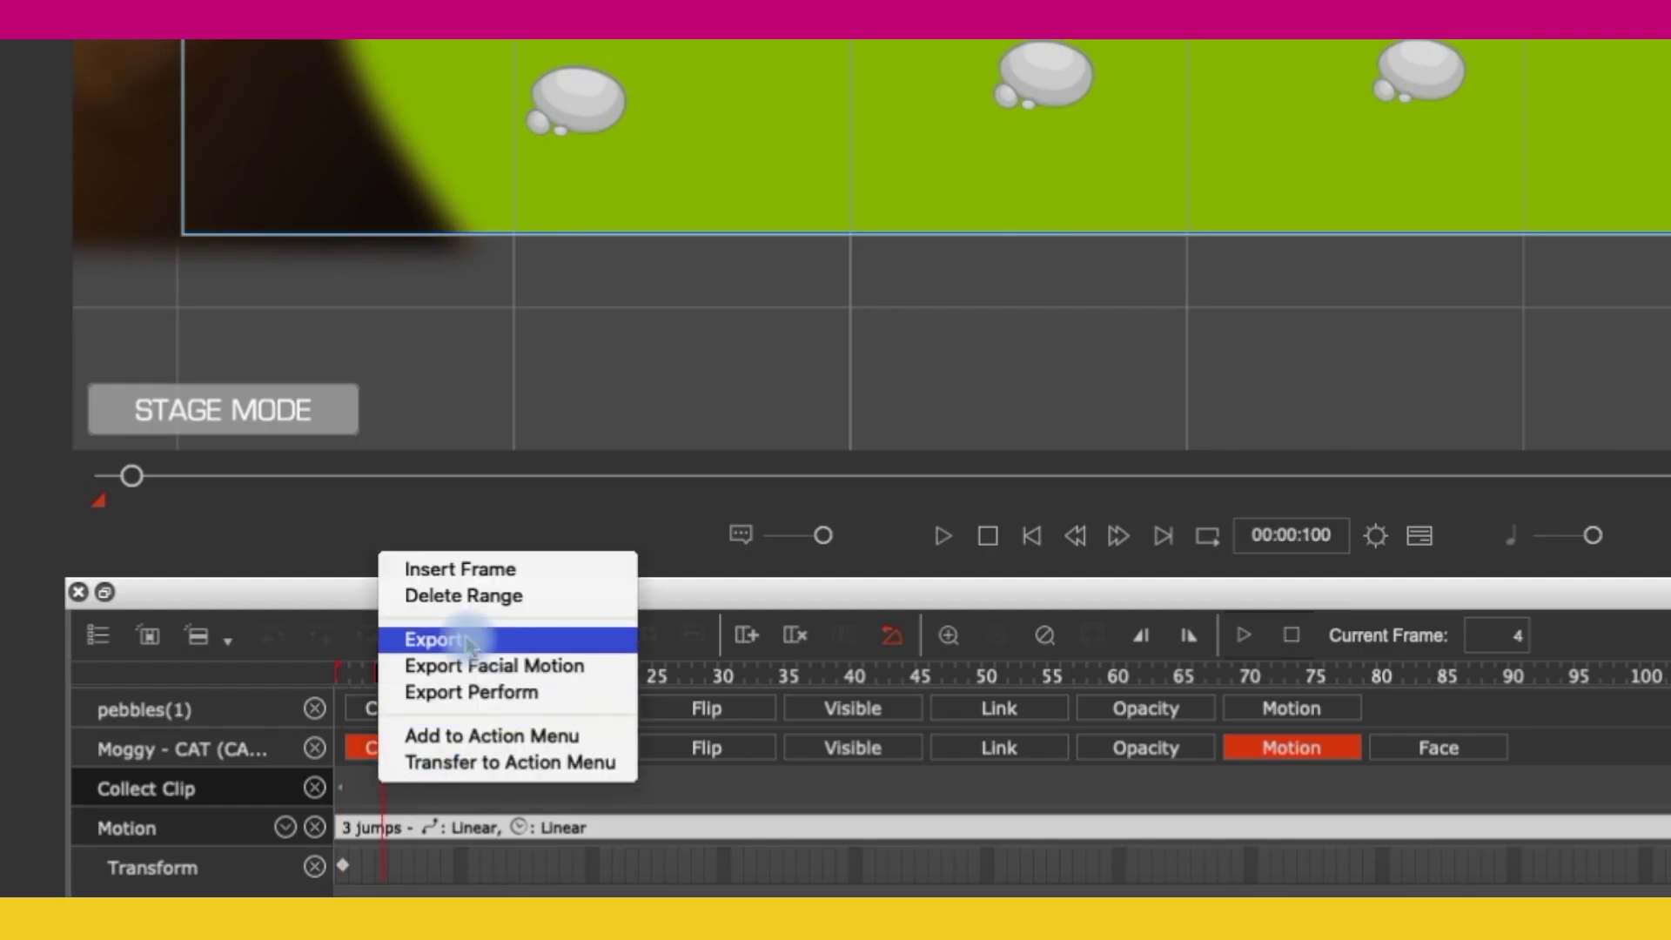
pyautogui.click(434, 639)
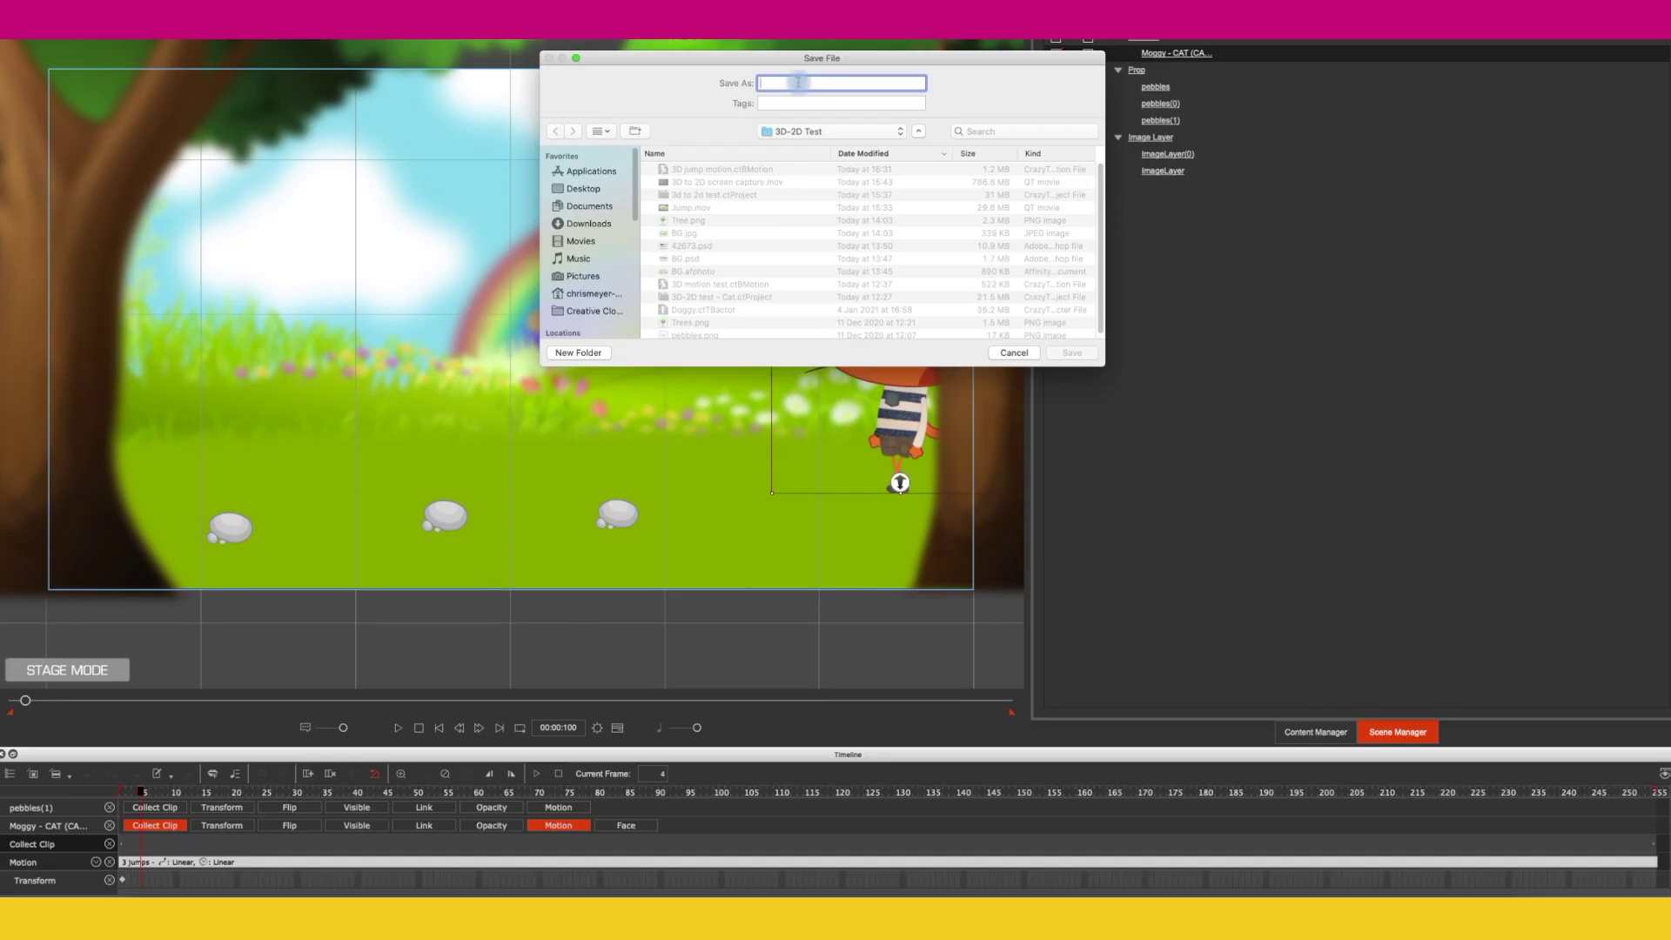
pyautogui.press('Return')
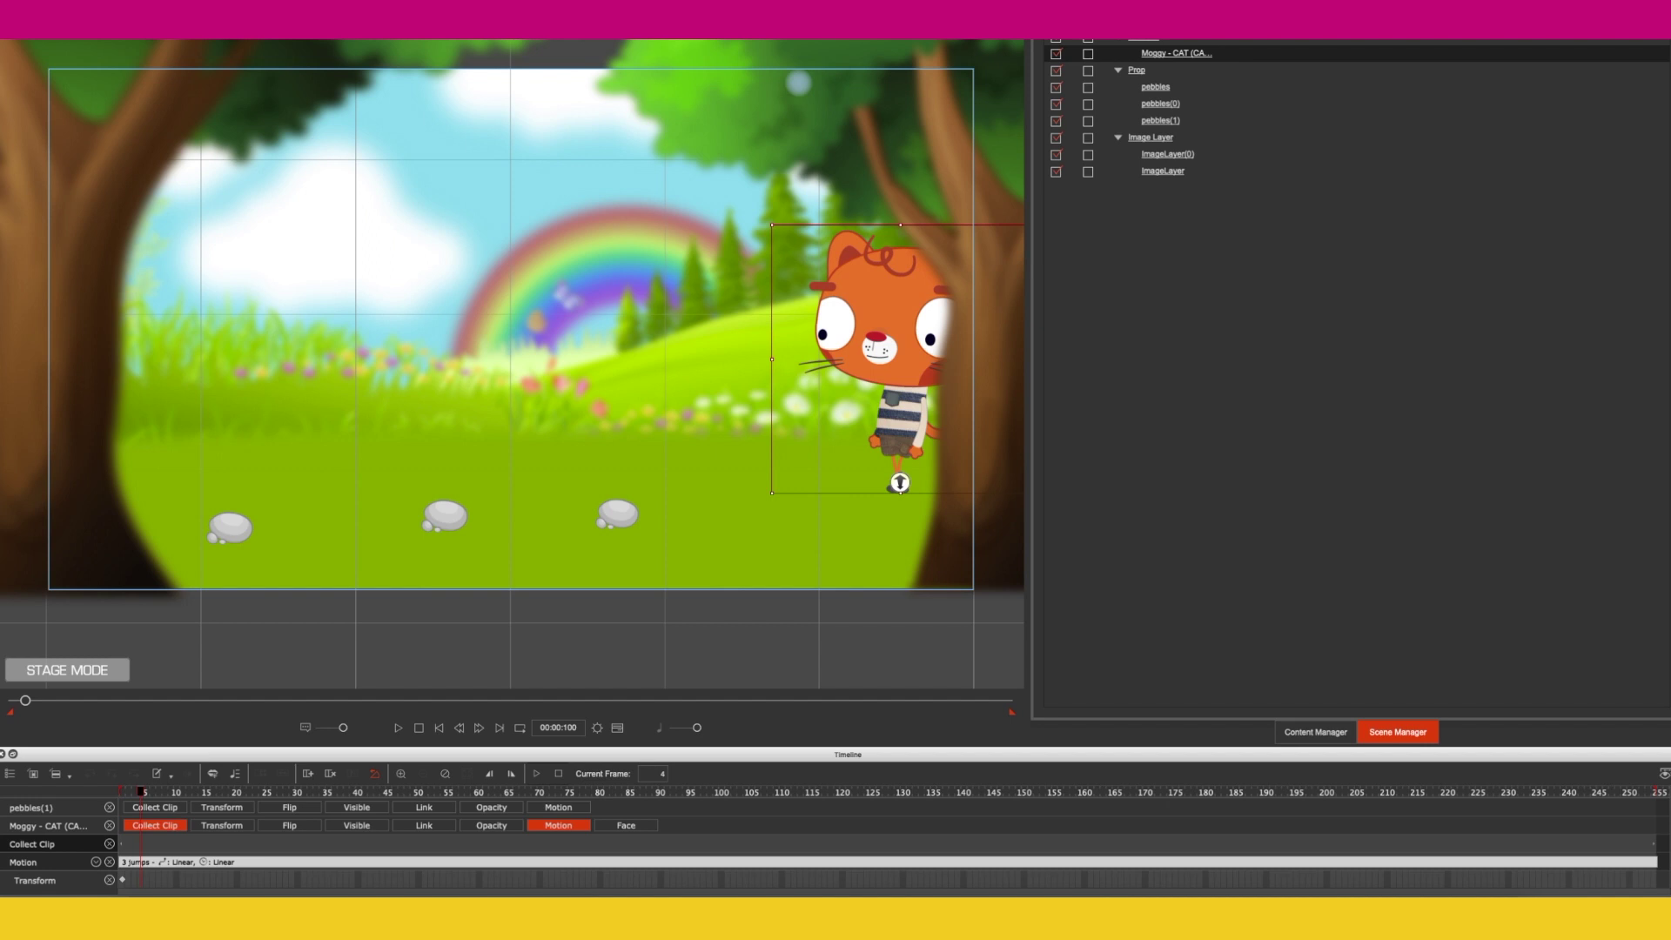
# Step: Delete the 3 jumps motion clip from the cat's Motion track
pyautogui.click(799, 82)
pyautogui.click(856, 278)
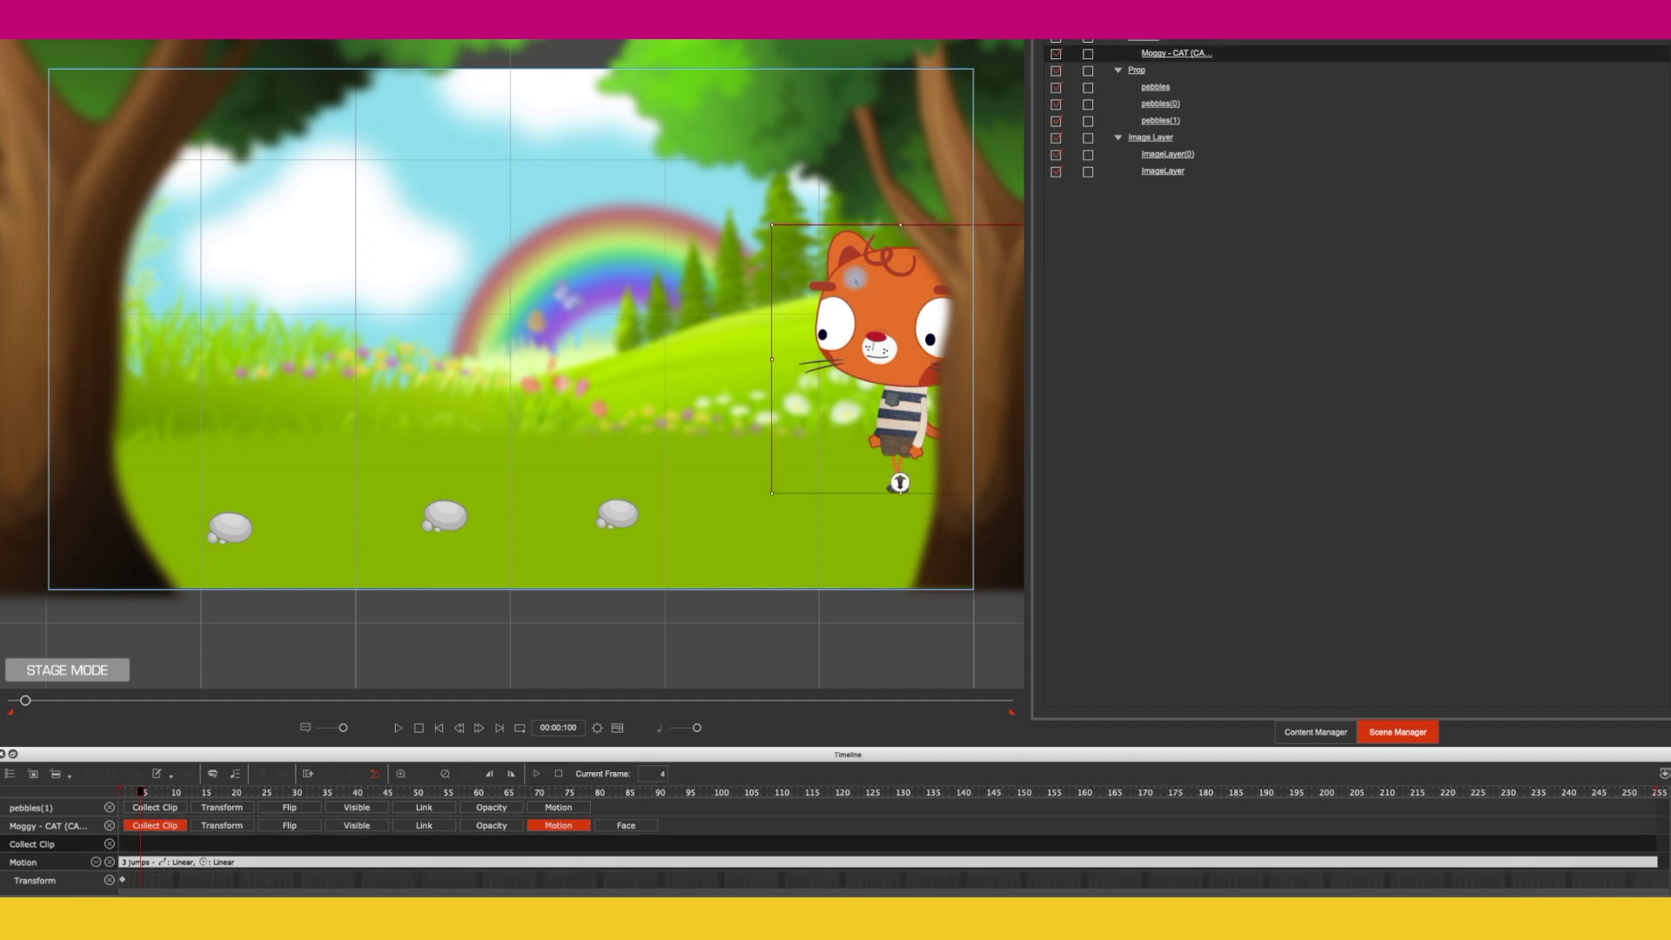
pyautogui.rightClick(295, 860)
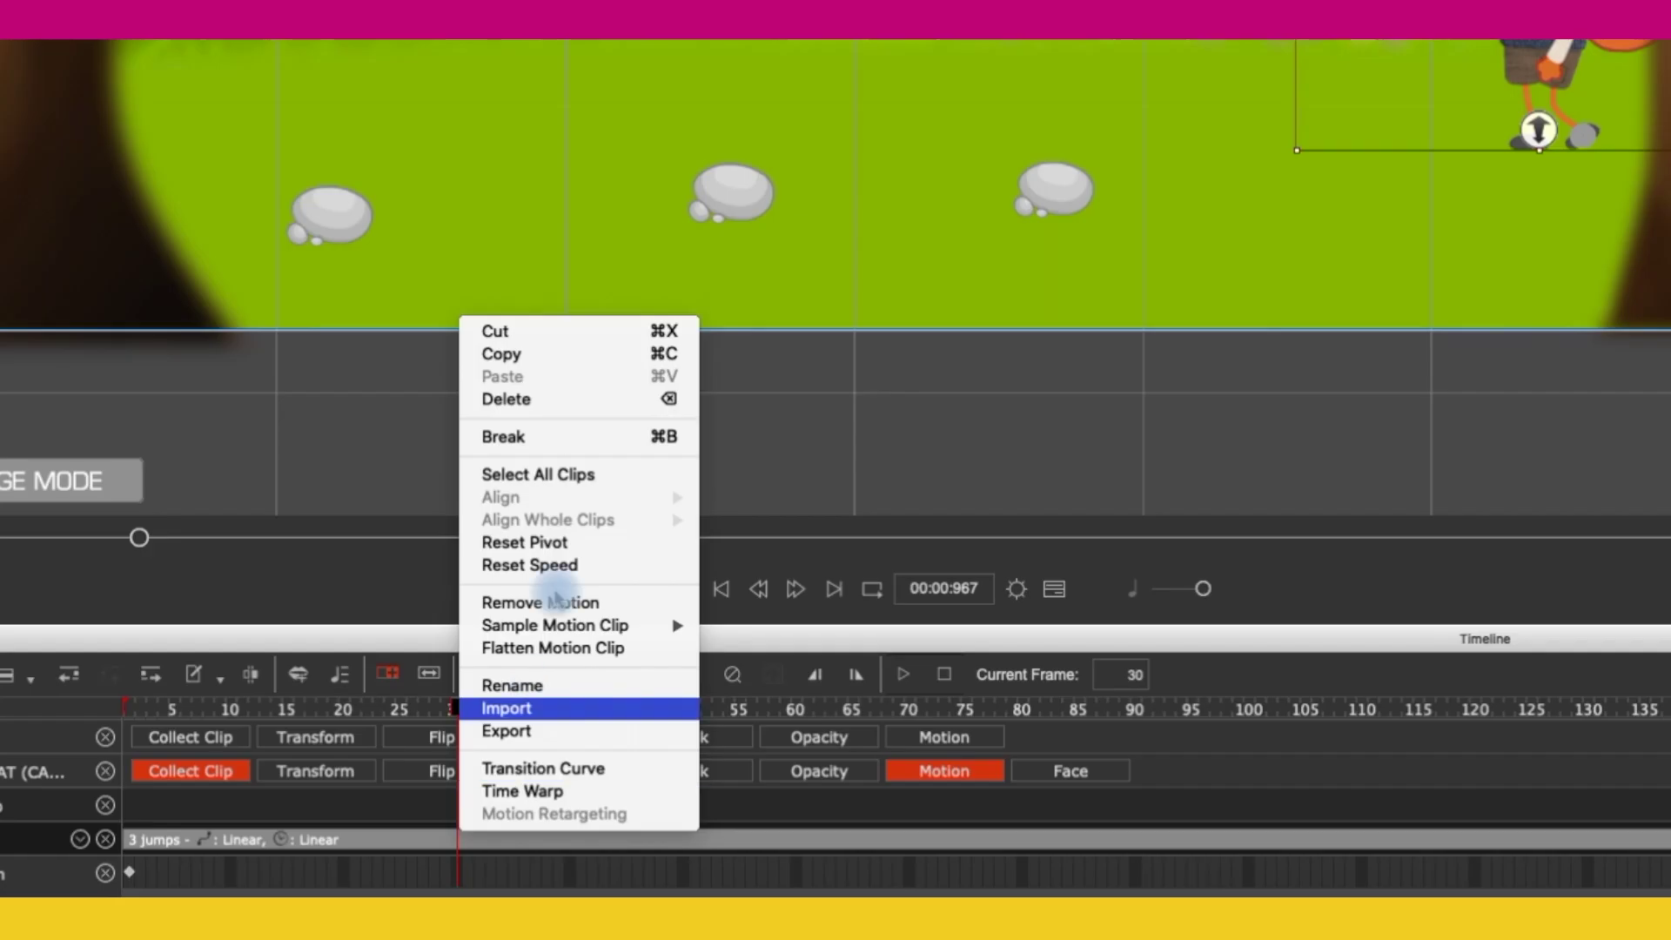
pyautogui.click(540, 399)
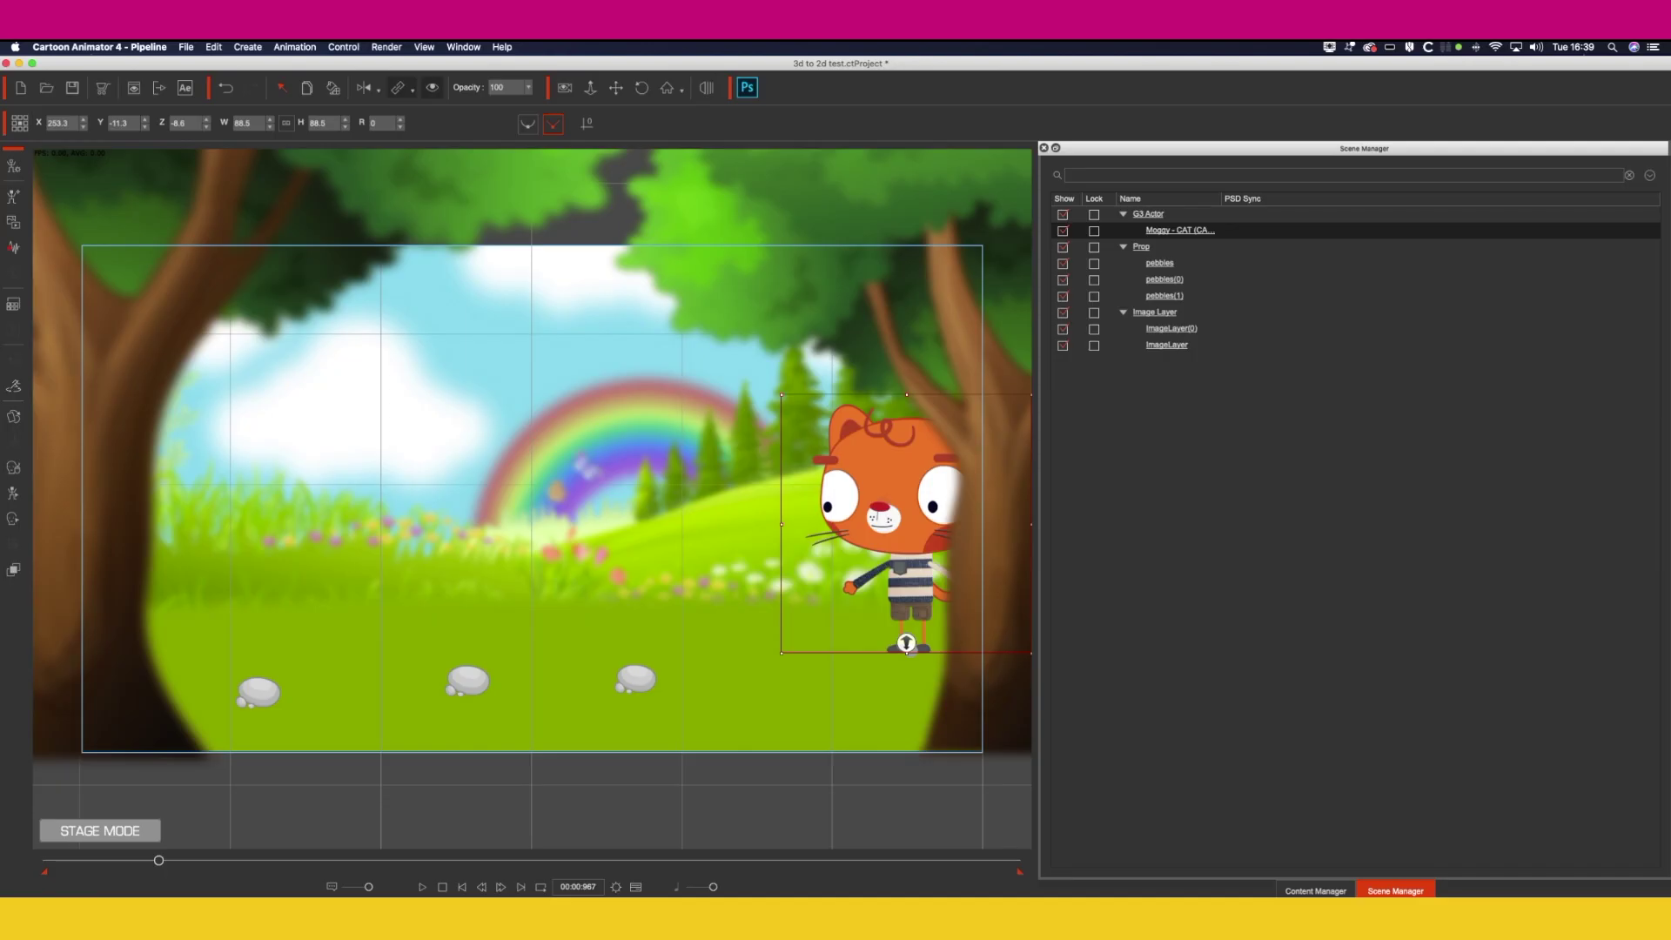
# Step: Switch to Finder and apply the 3d motion file from the 3D-2D Test folder to the cat on the stage
pyautogui.press('super+Tab')
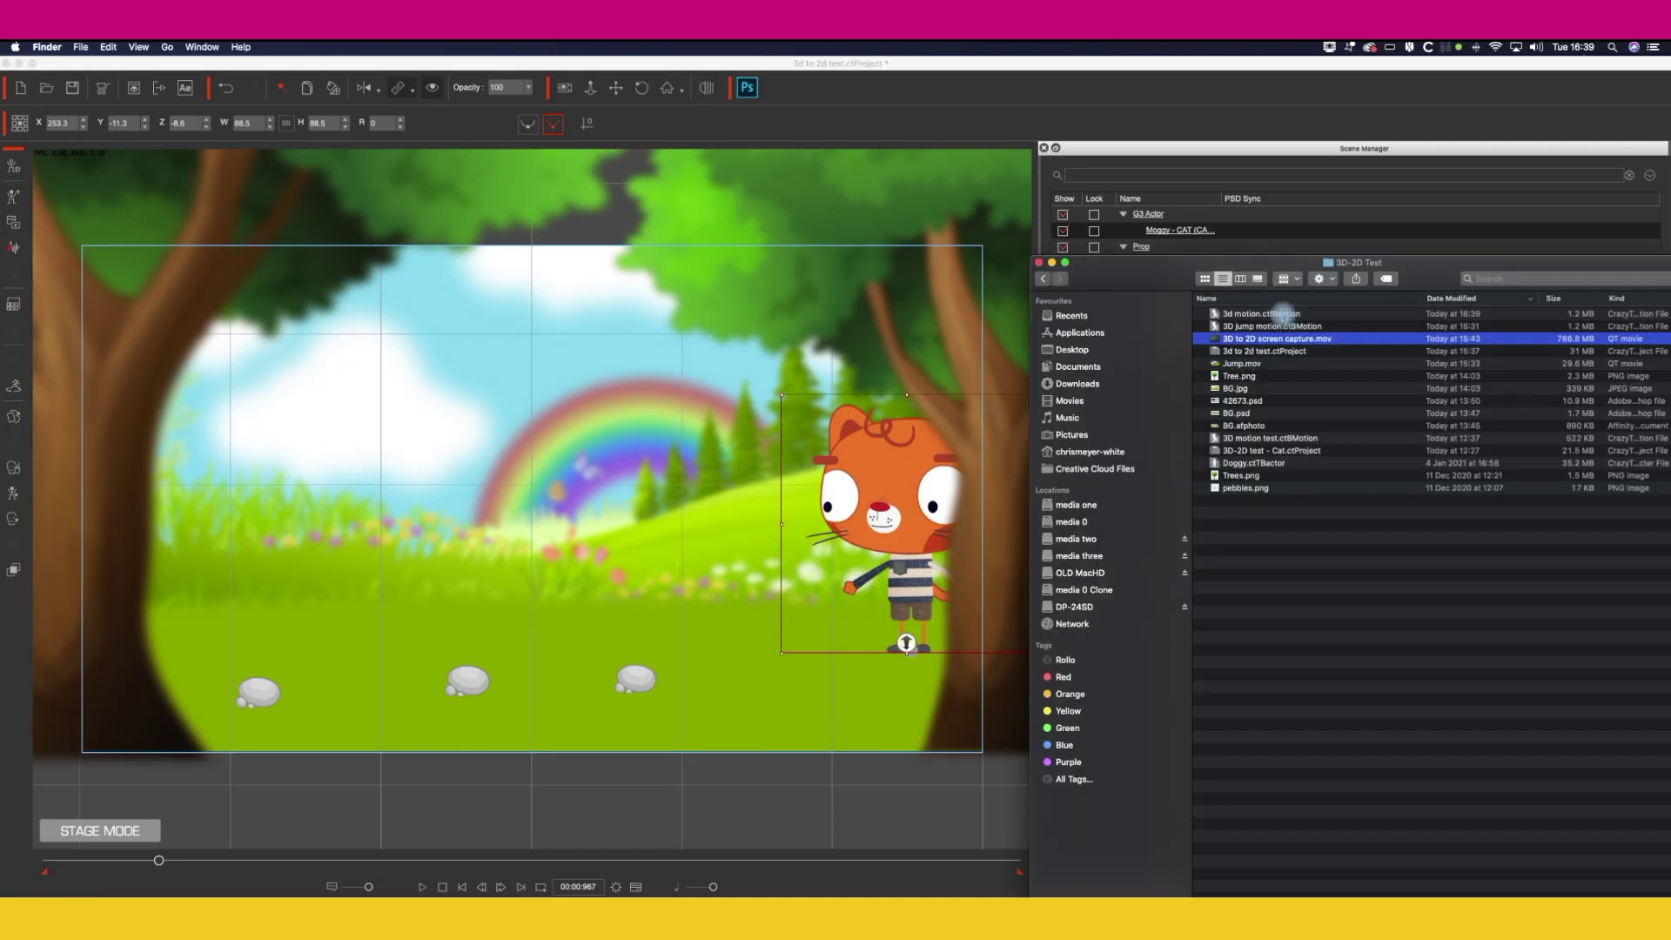
pyautogui.click(1285, 313)
pyautogui.moveTo(1285, 313); pyautogui.dragTo(913, 521)
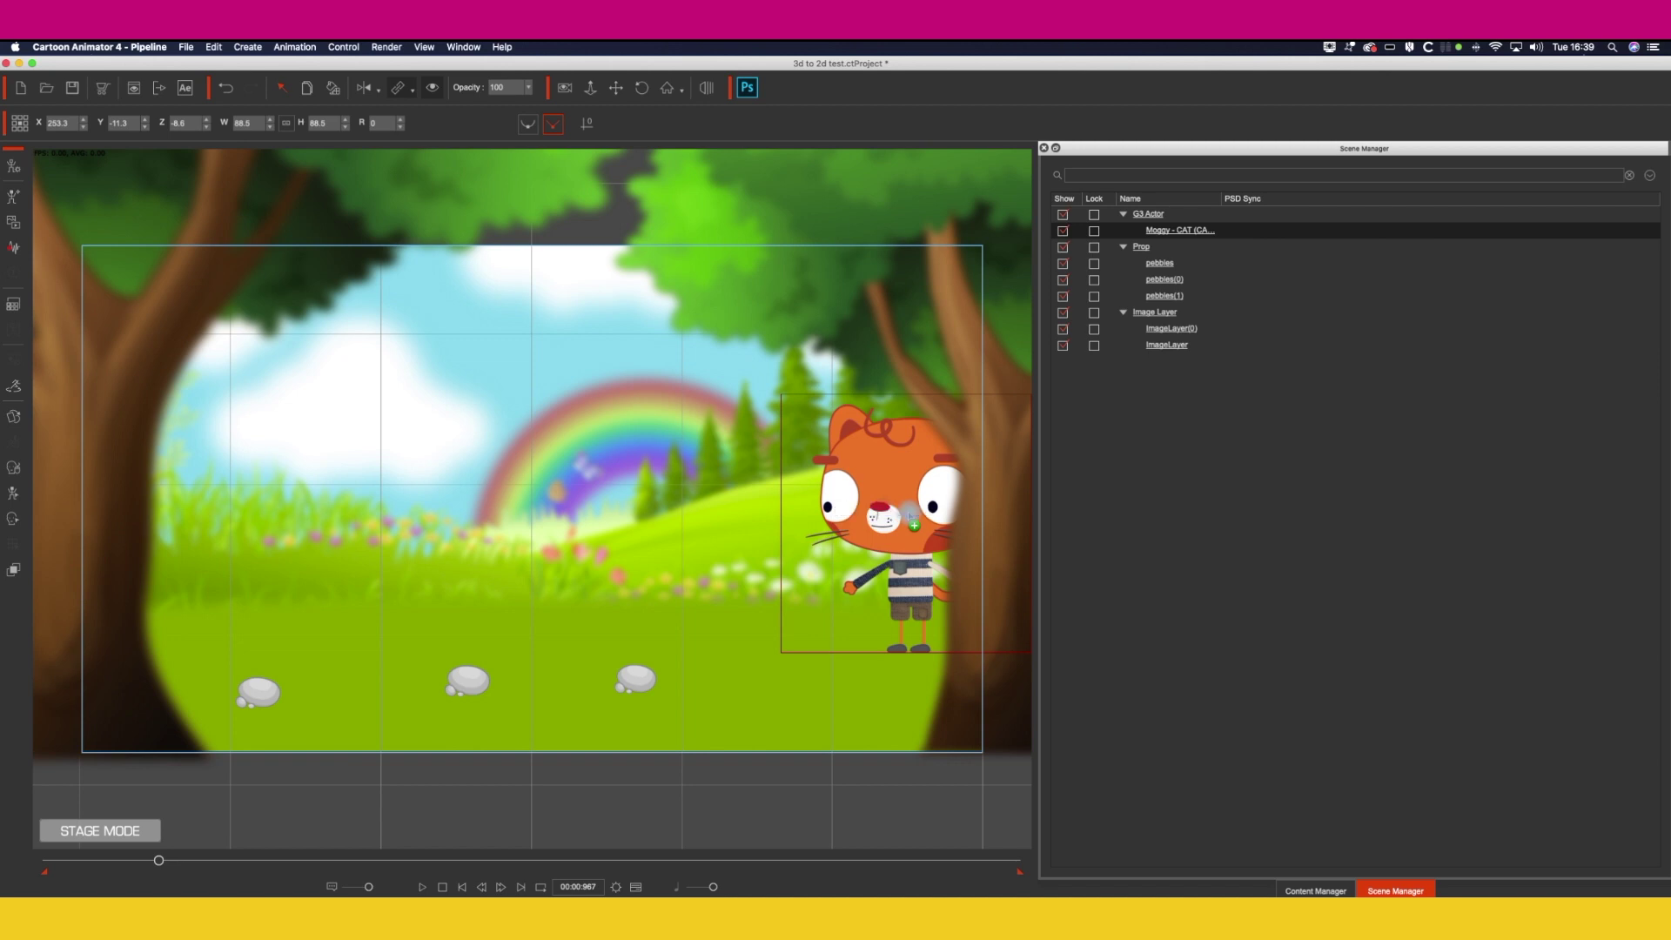
pyautogui.moveTo(912, 520); pyautogui.dragTo(912, 519)
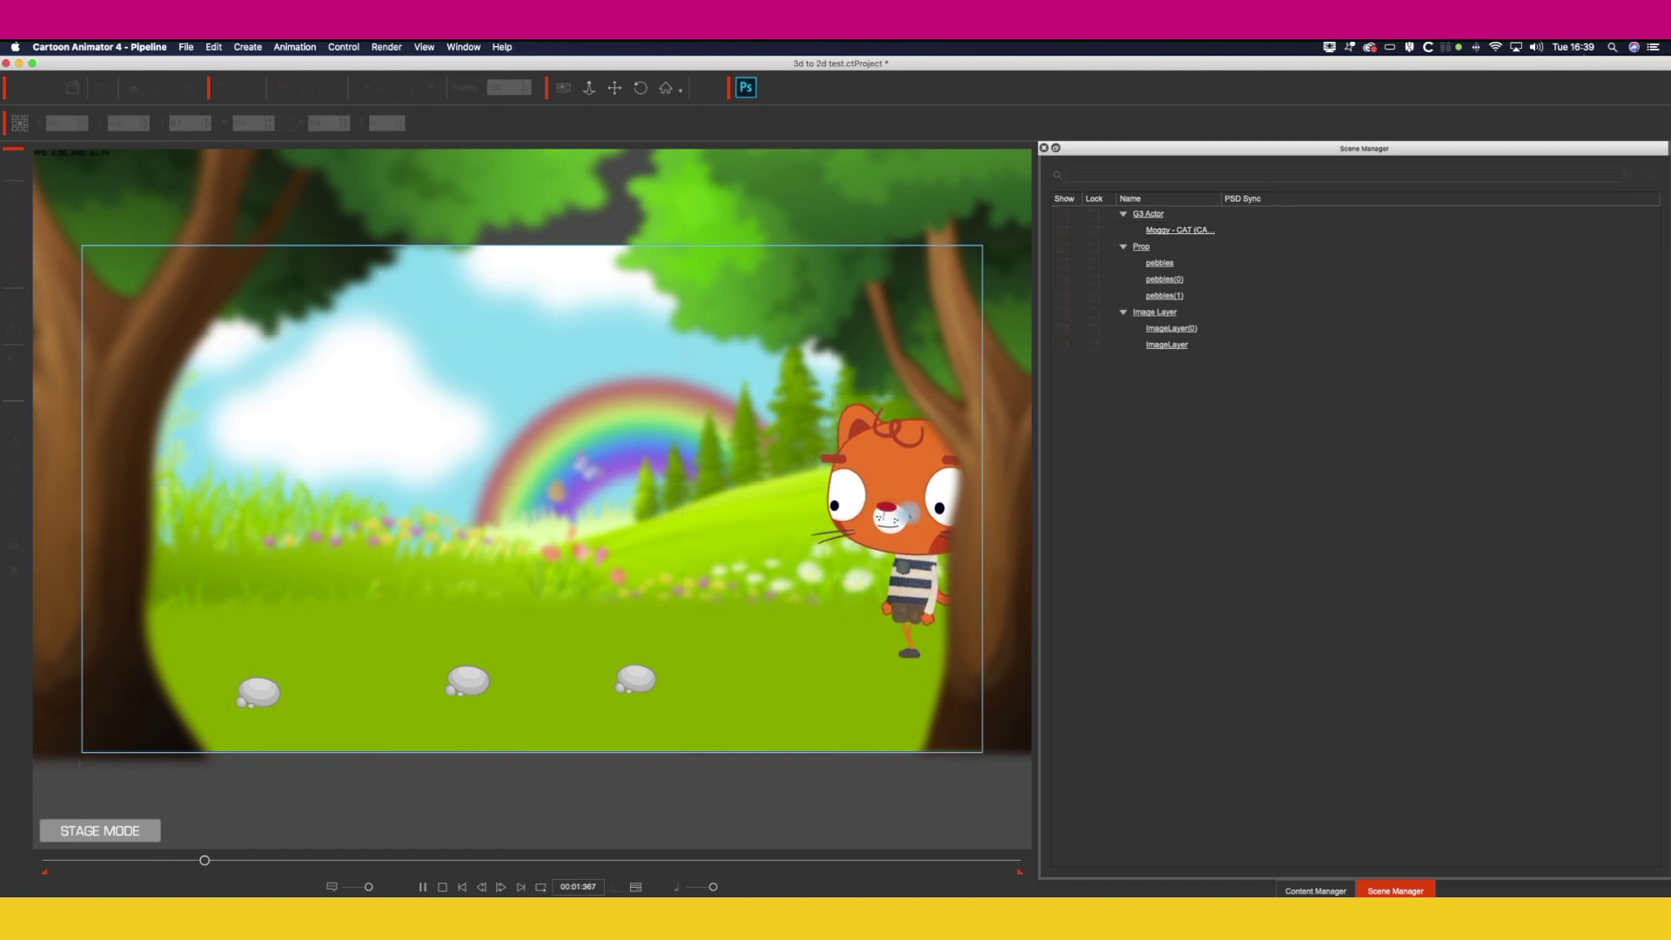